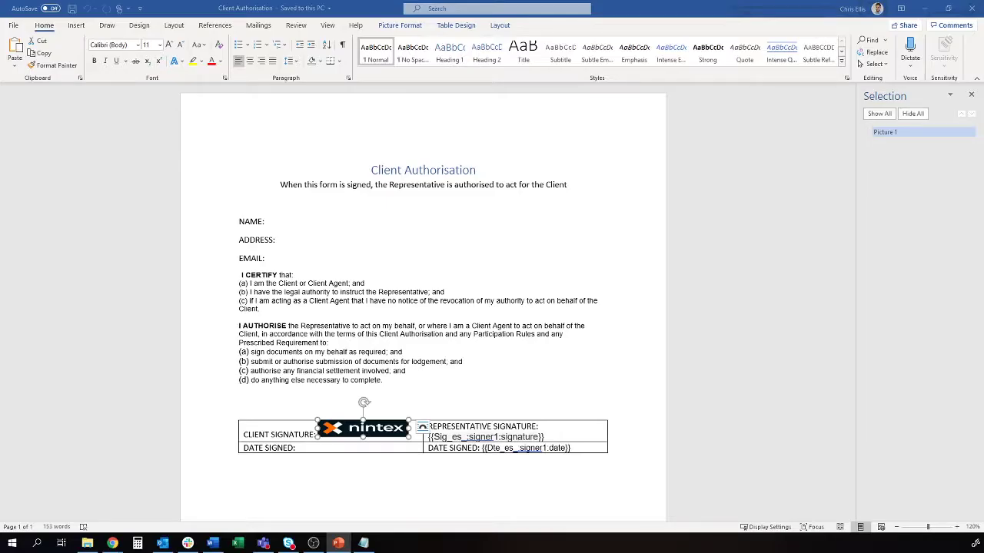
Close the Selection pane and clear the selection in the Client Authorisation template
{"action": "left_click", "coordinate": [972, 96]}
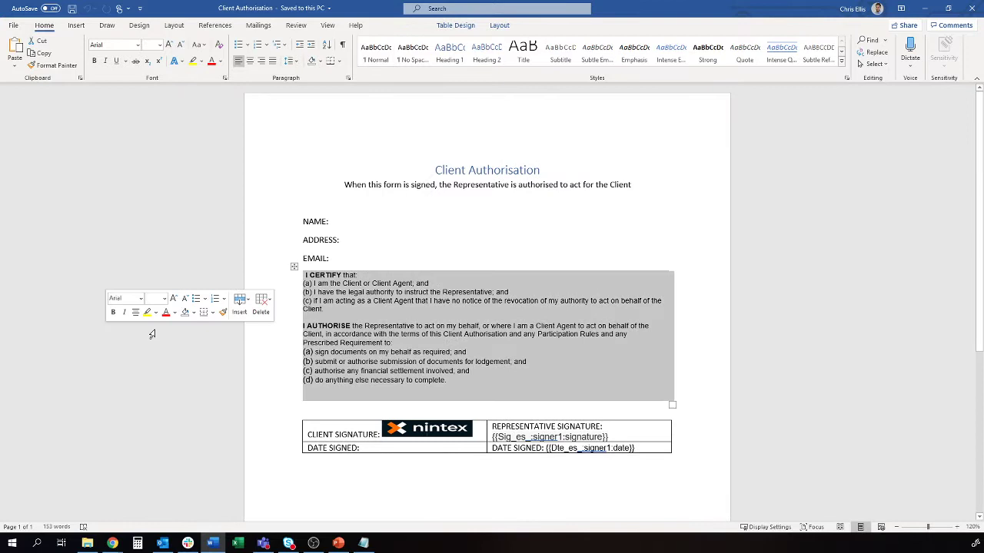
{"action": "left_click", "coordinate": [152, 332]}
{"action": "left_click", "coordinate": [189, 413]}
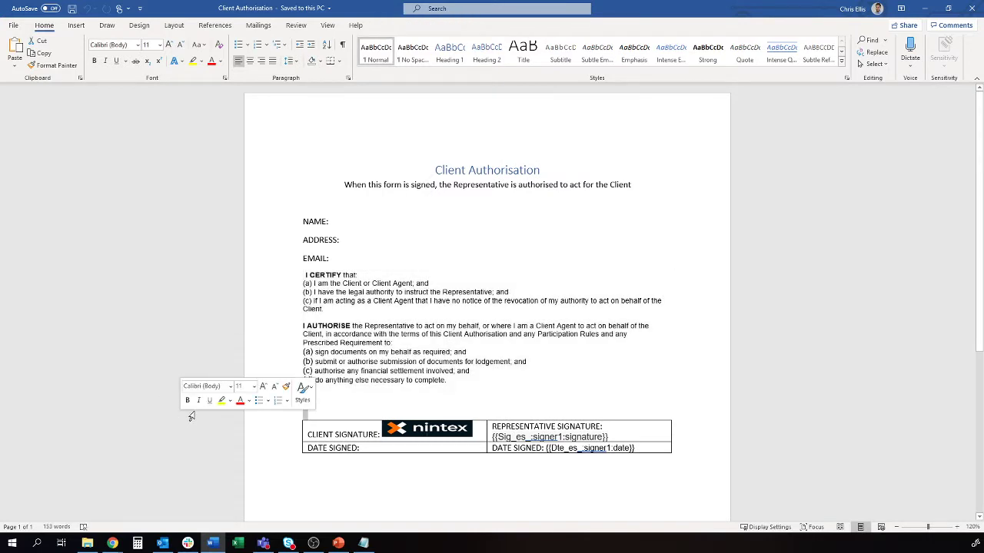
{"action": "left_click", "coordinate": [494, 493]}
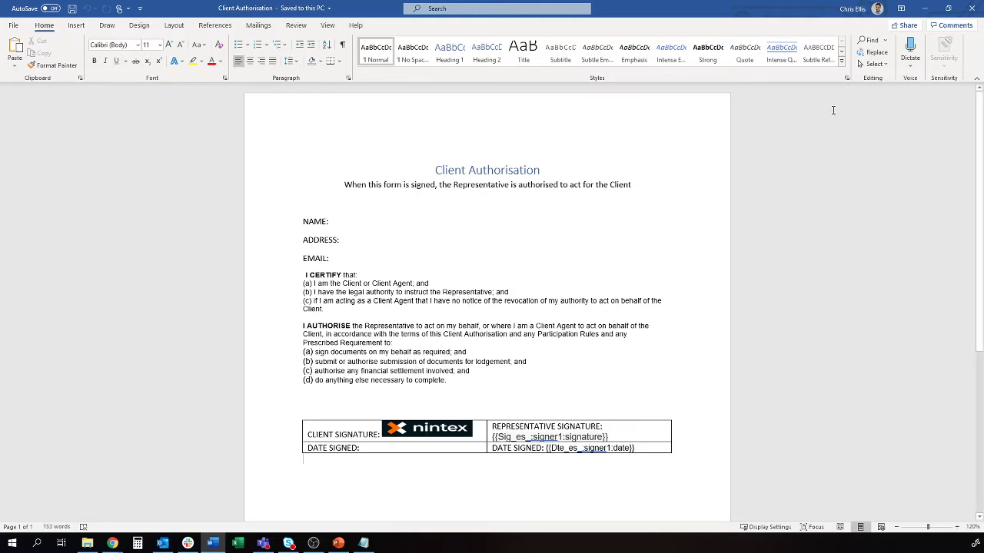
Make the new workflow start from a Form open to anyone with the form URL
{"action": "left_click", "coordinate": [925, 9]}
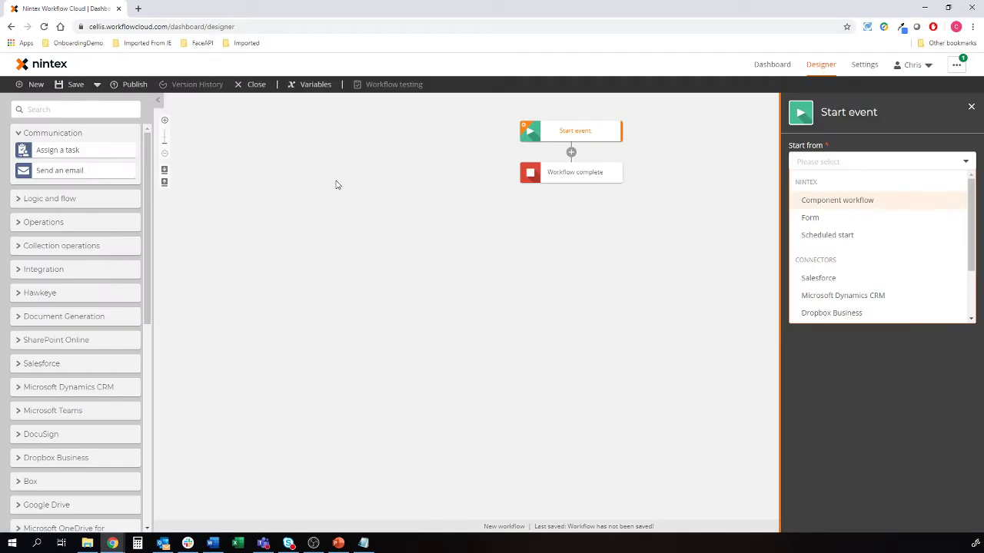
{"action": "left_click", "coordinate": [803, 217]}
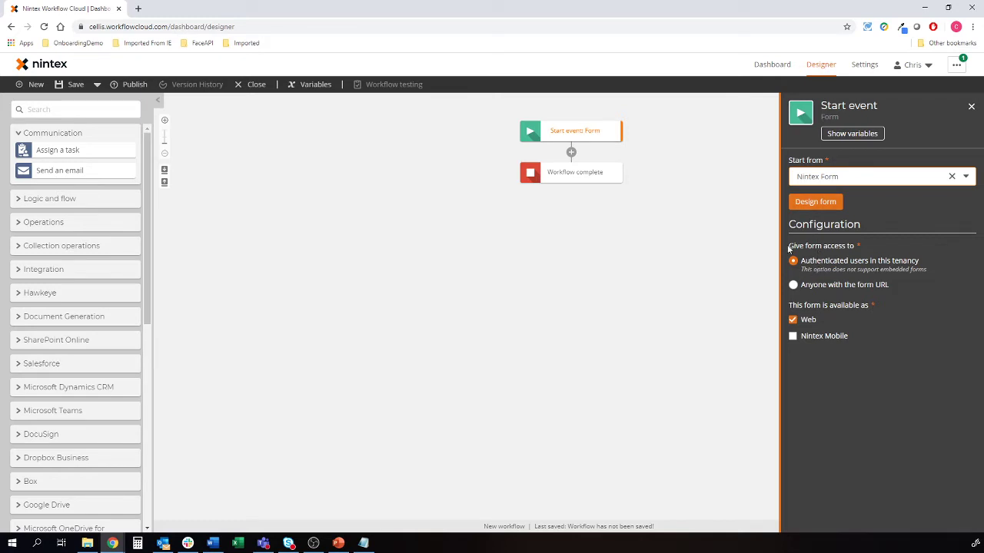
{"action": "left_click", "coordinate": [822, 286]}
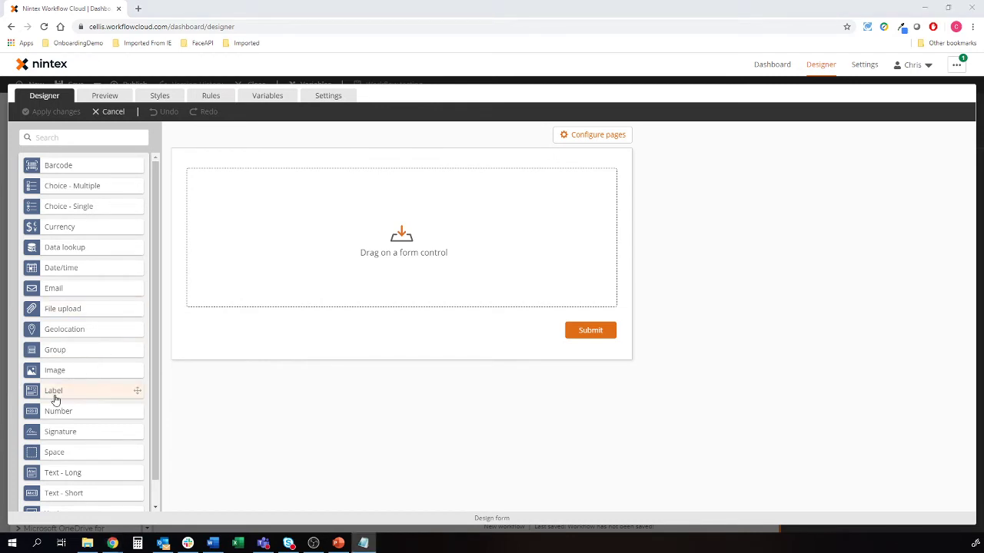
Add a Heading 2 label reading 'Client Authorisation' to the form
{"action": "left_click_drag", "start_coordinate": [56, 399], "coordinate": [260, 188]}
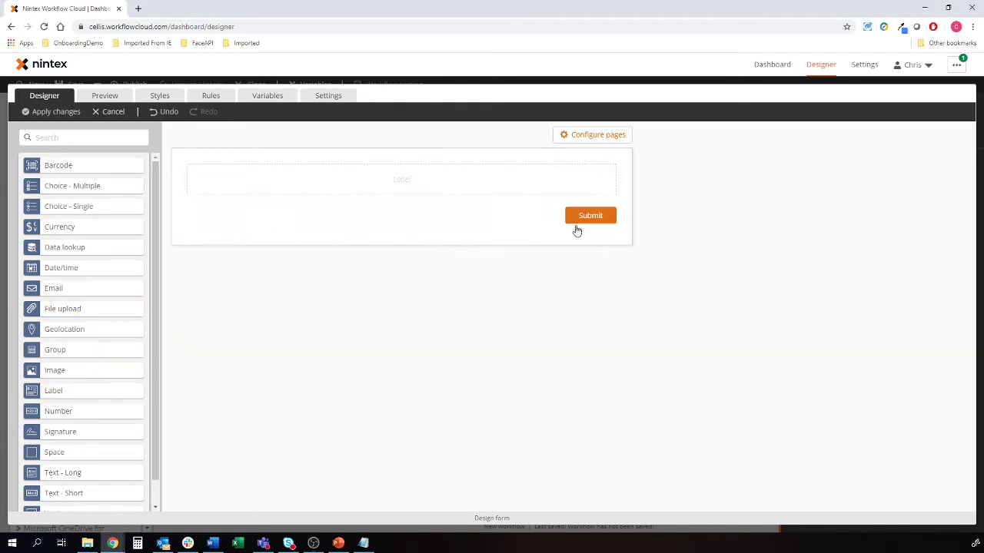
{"action": "left_click", "coordinate": [342, 190]}
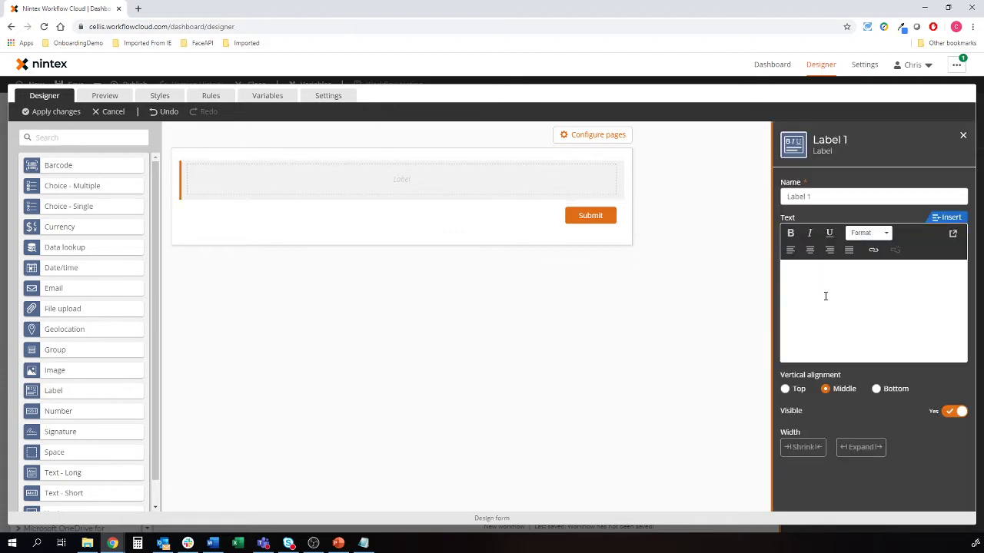
{"action": "left_click", "coordinate": [863, 233]}
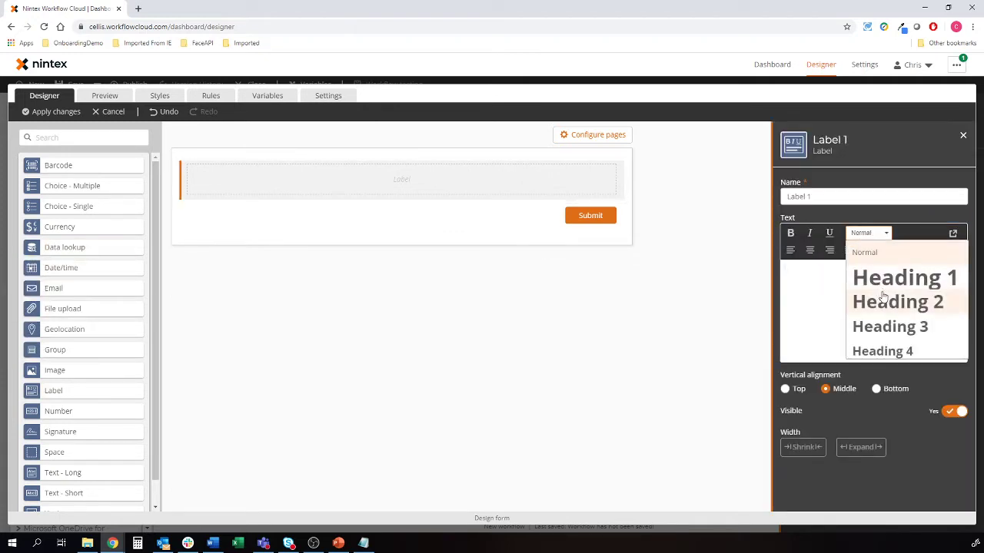
{"action": "left_click", "coordinate": [883, 300]}
{"action": "type", "text": "Clie"}
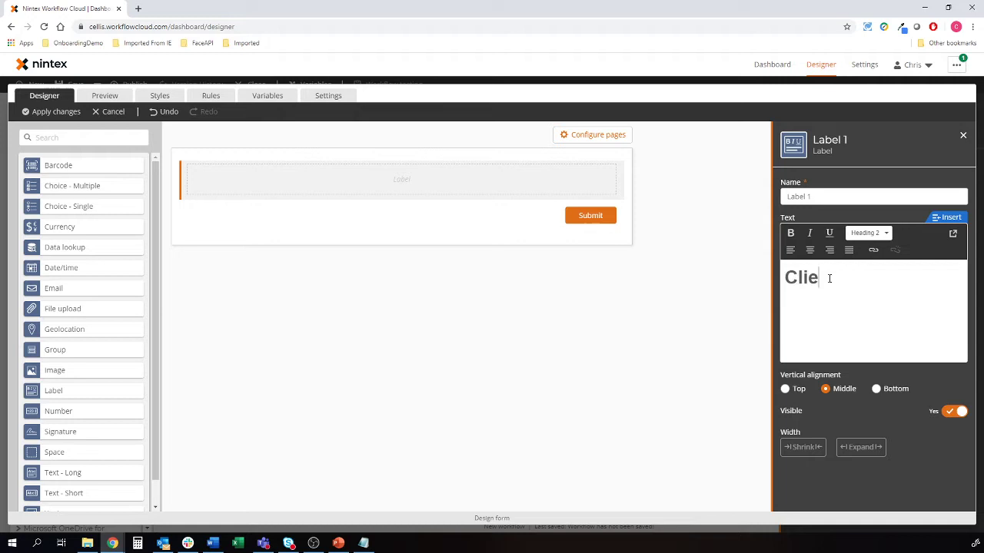
{"action": "type", "text": "nt Authorisation"}
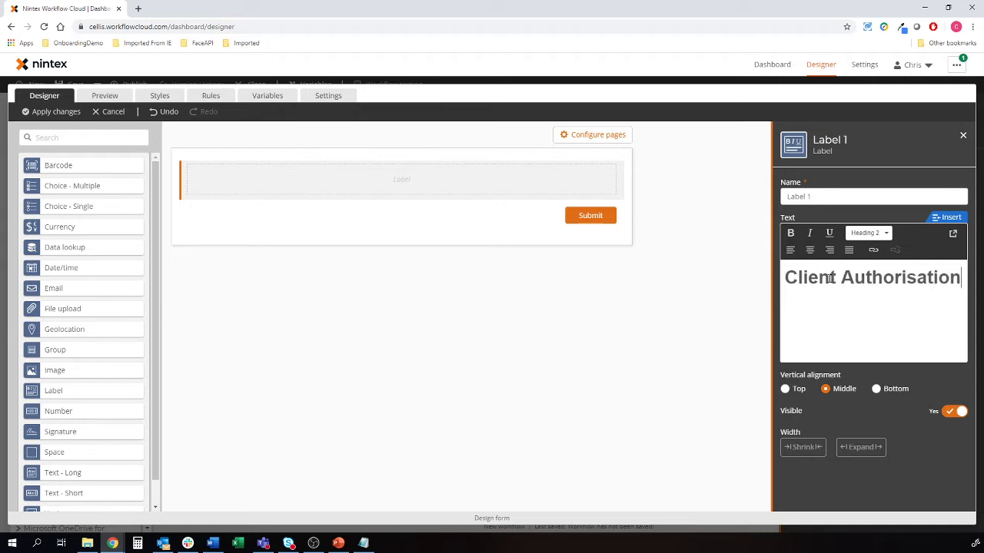
{"action": "left_click", "coordinate": [725, 475]}
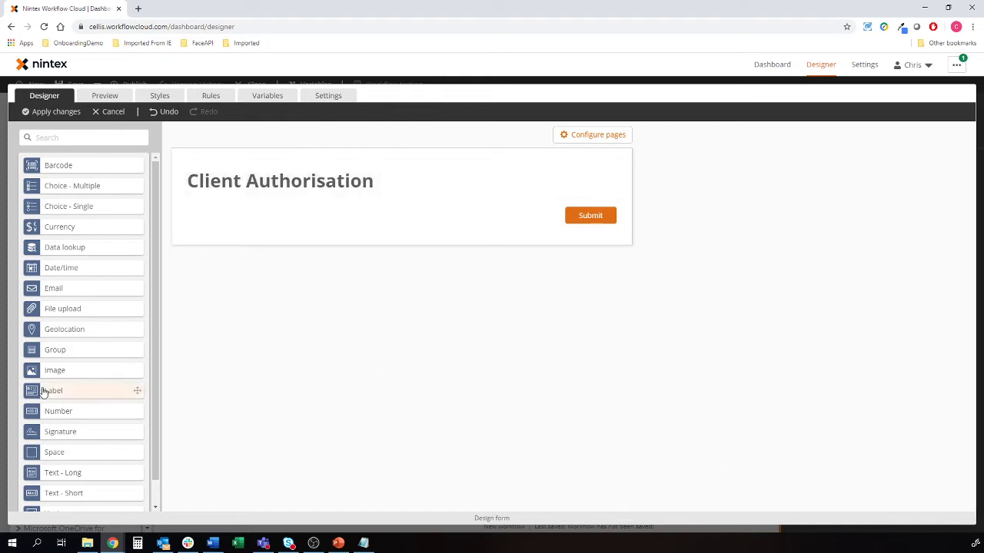
Add an image beside the heading showing the pasted Nintex logo URL, shrunk
{"action": "left_click_drag", "start_coordinate": [103, 371], "coordinate": [568, 177]}
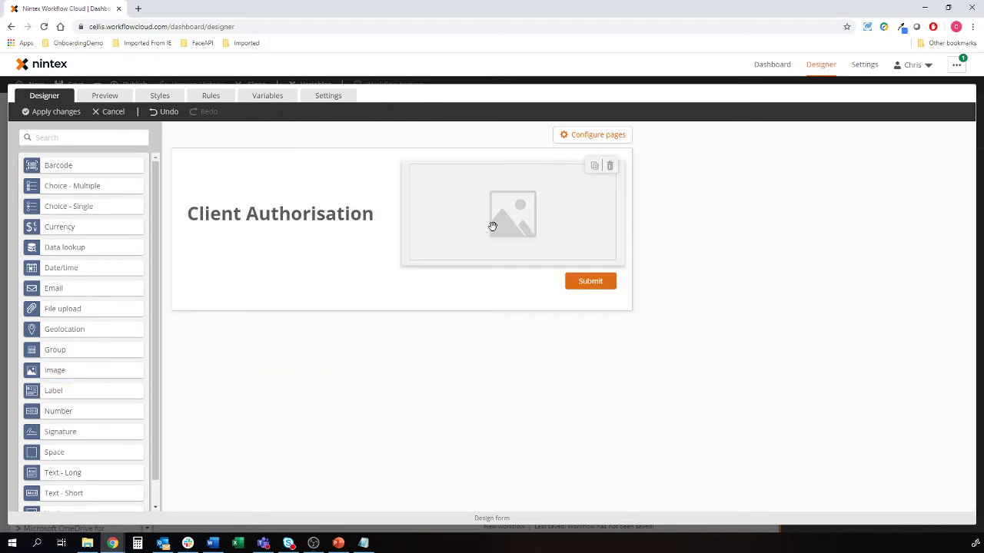
{"action": "left_click", "coordinate": [363, 543]}
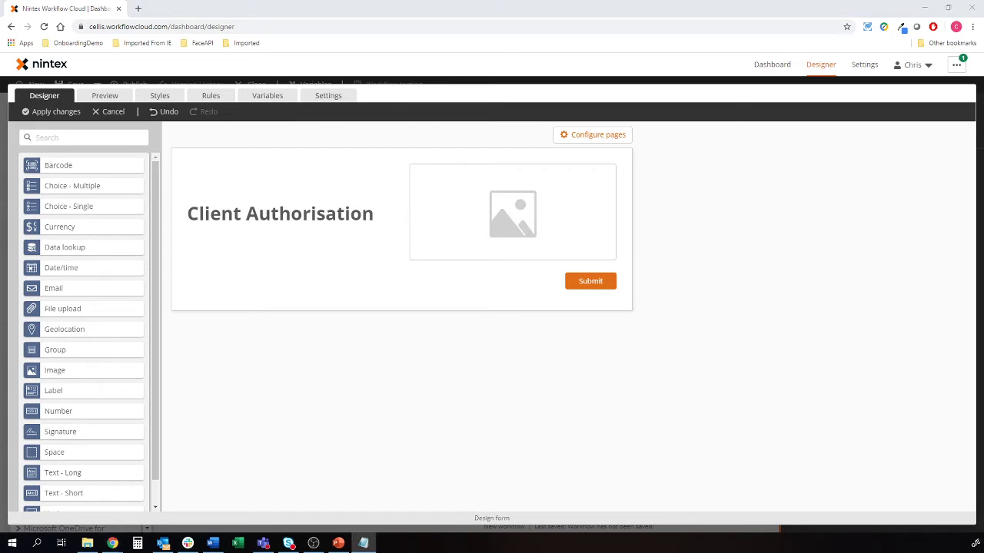
{"action": "left_click", "coordinate": [448, 248]}
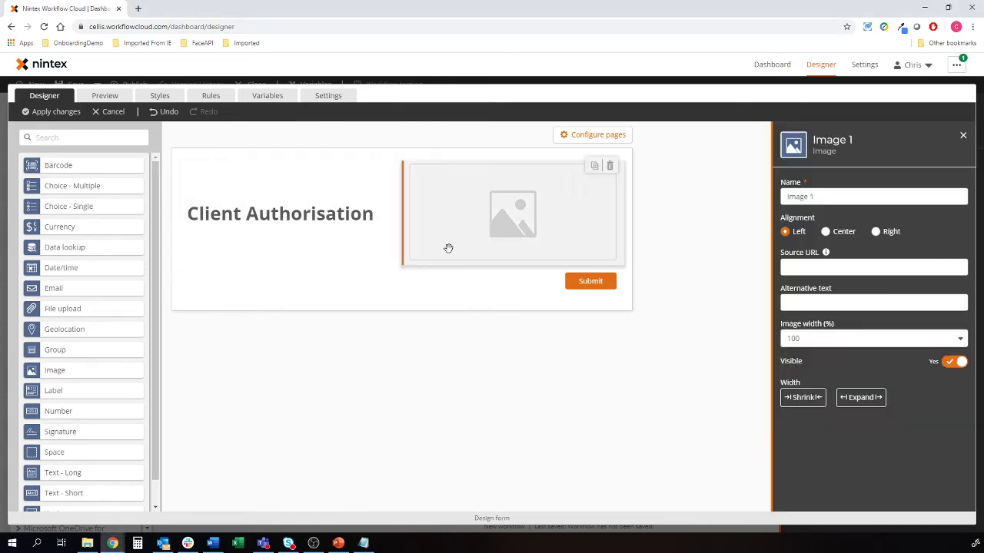
{"action": "left_click", "coordinate": [846, 266]}
{"action": "type", "text": "https://i.imgur.com/6KbxNuT.png"}
{"action": "left_click", "coordinate": [807, 437]}
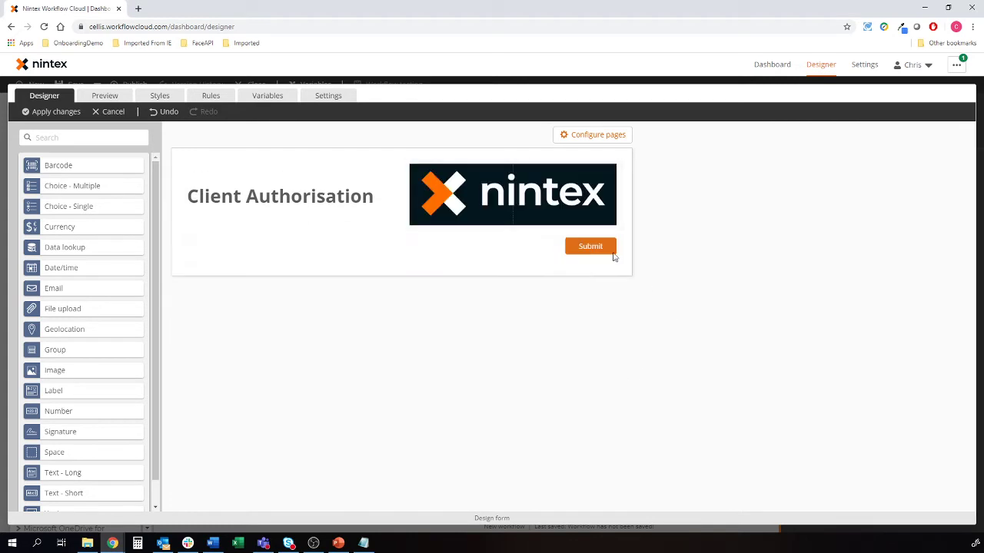
{"action": "left_click", "coordinate": [802, 397]}
{"action": "left_click", "coordinate": [400, 358]}
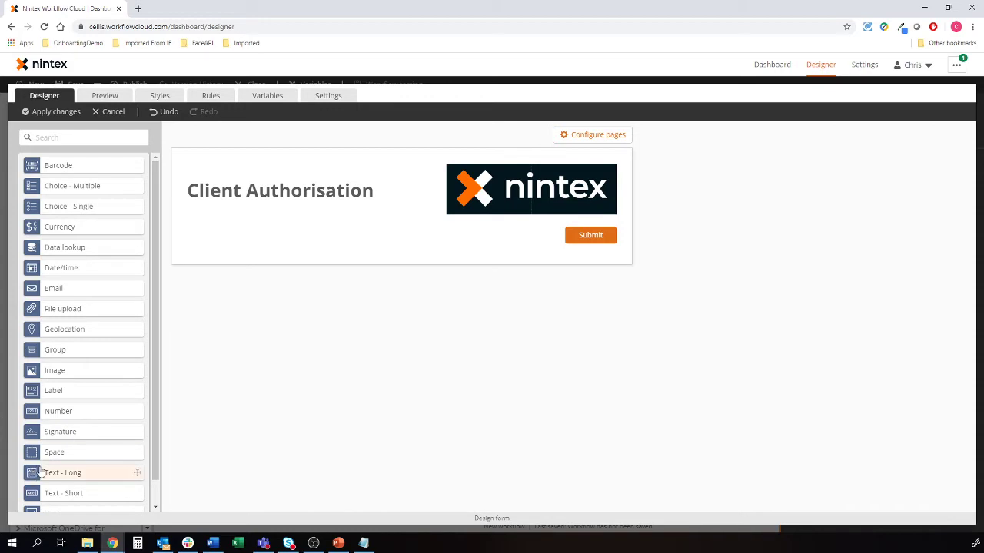
Add a required Name text field with placeholder 'Your name goes here'
{"action": "left_click", "coordinate": [212, 543]}
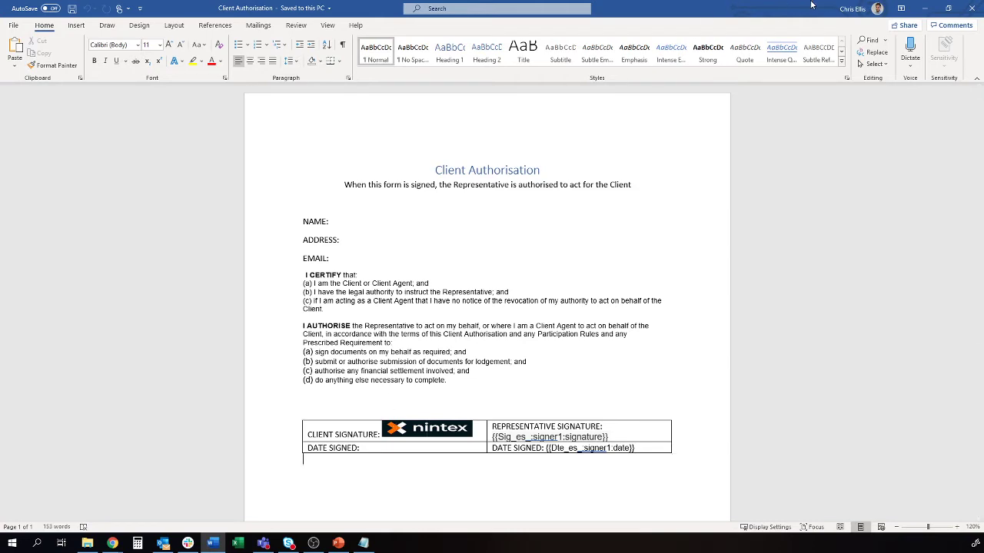
{"action": "left_click", "coordinate": [925, 9]}
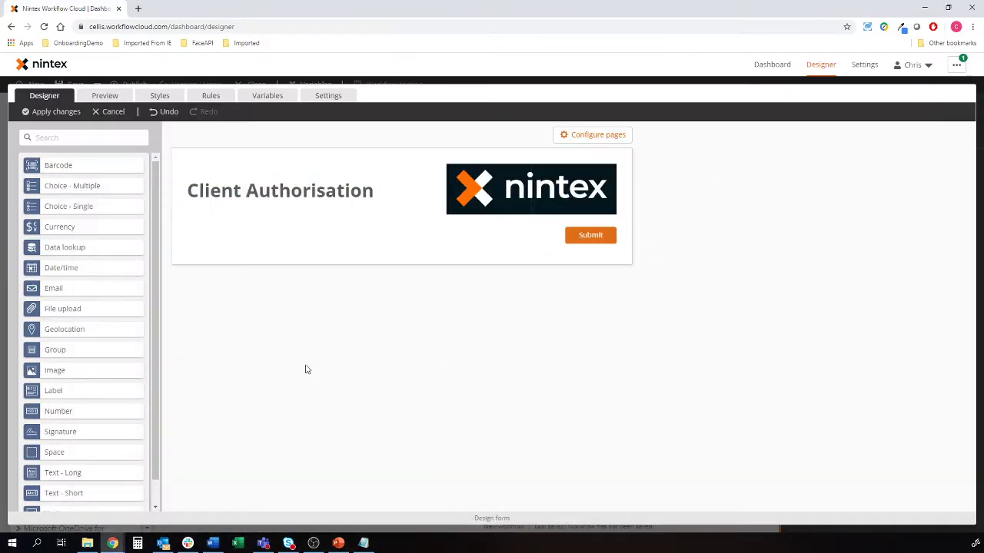
{"action": "left_click_drag", "start_coordinate": [64, 493], "coordinate": [269, 235]}
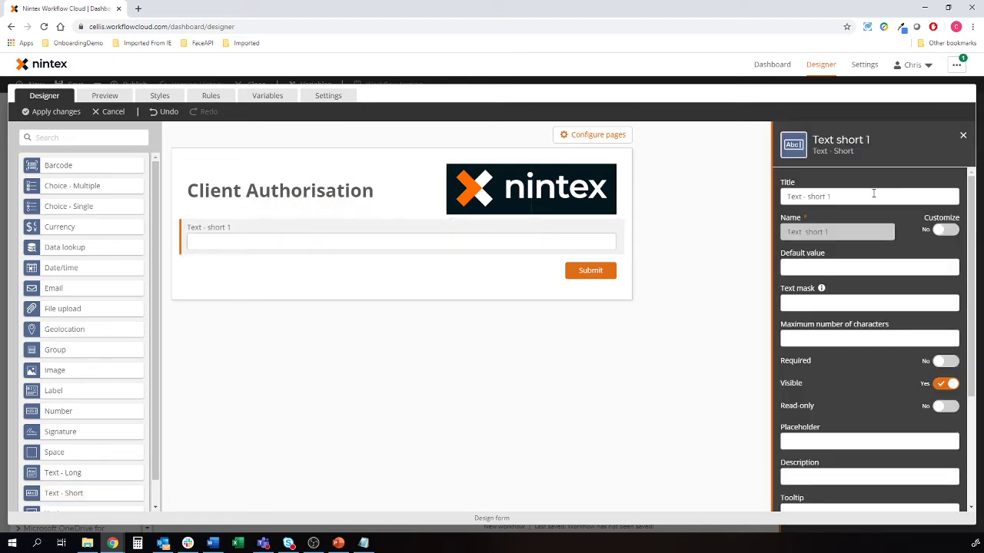
{"action": "type", "text": "Name"}
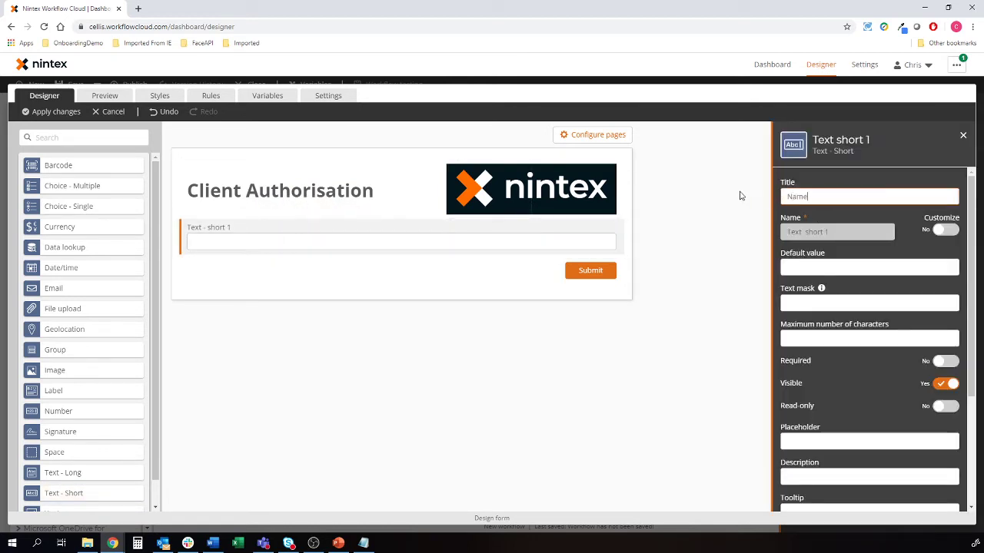
{"action": "left_click", "coordinate": [946, 360]}
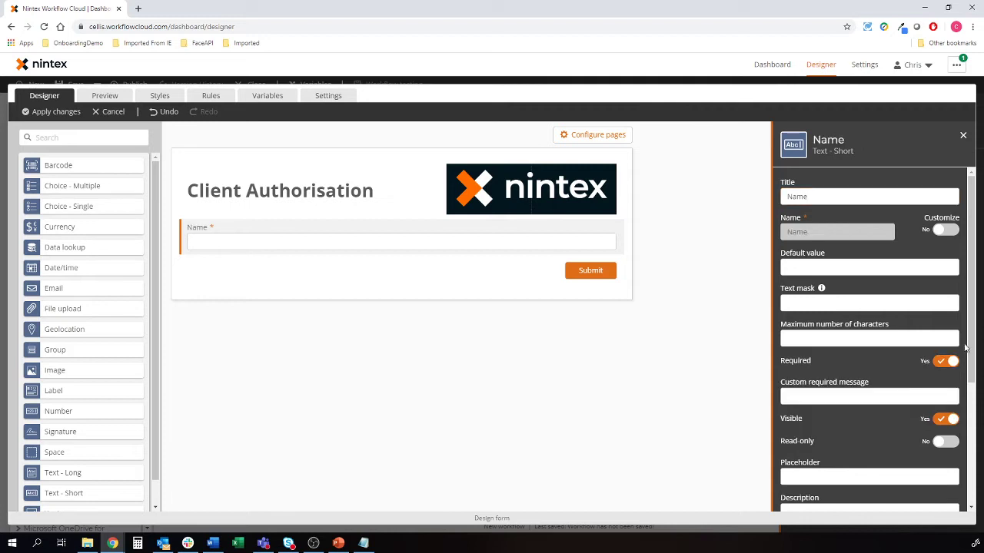
{"action": "scroll", "coordinate": [860, 471], "scroll_direction": "down", "scroll_amount": 2}
{"action": "left_click", "coordinate": [843, 376]}
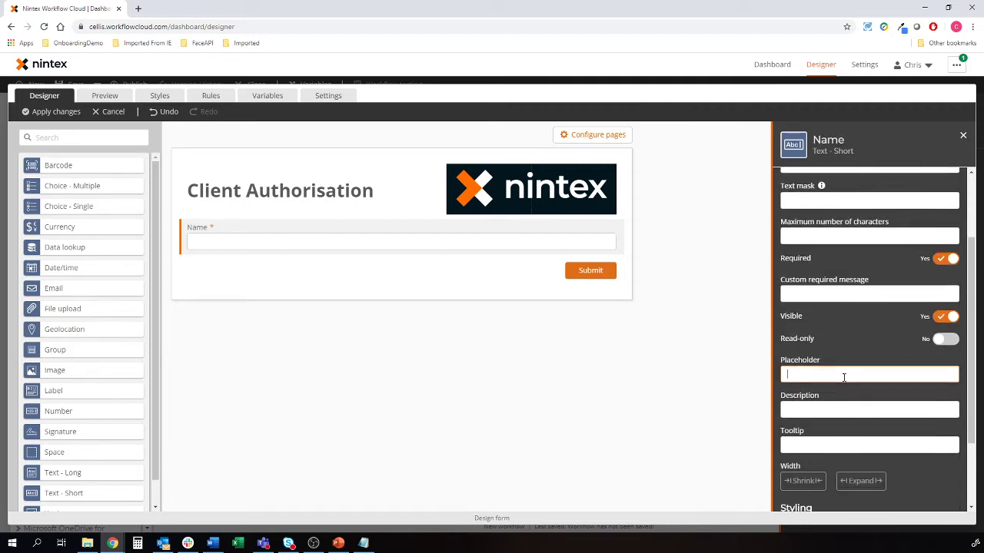
{"action": "type", "text": "Your name goes here"}
Add a required Email field beside Name
{"action": "left_click_drag", "start_coordinate": [60, 294], "coordinate": [578, 236]}
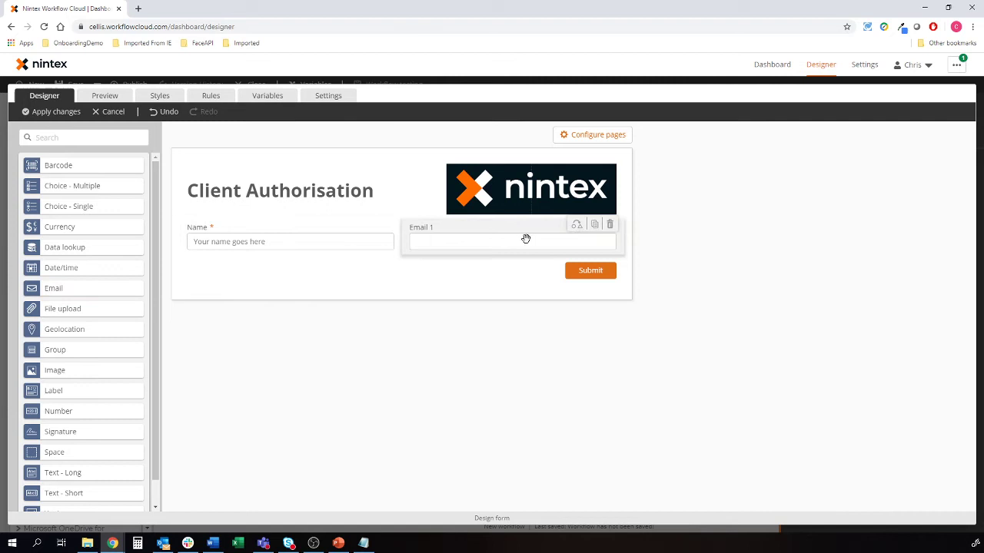
{"action": "scroll", "coordinate": [852, 242], "scroll_direction": "up", "scroll_amount": 3}
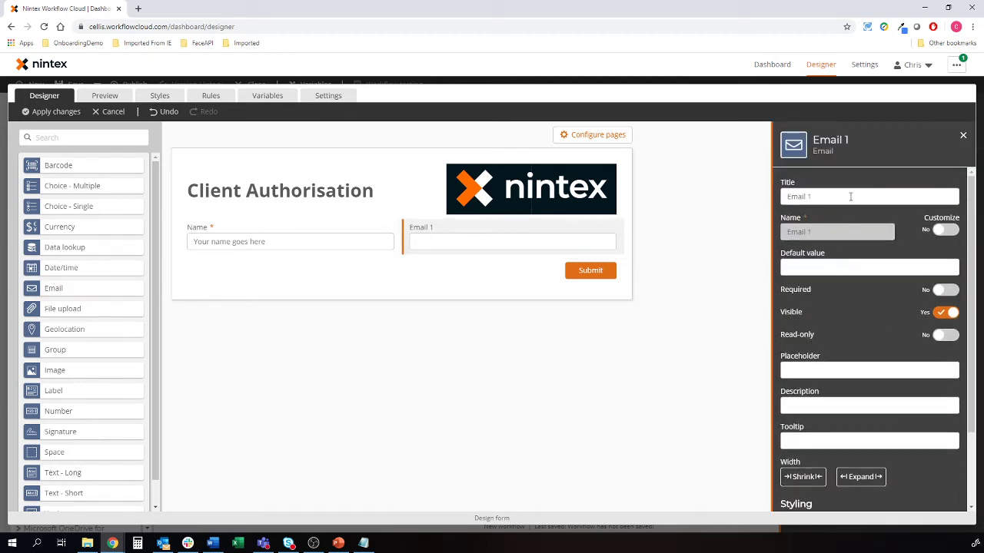
{"action": "left_click", "coordinate": [850, 196]}
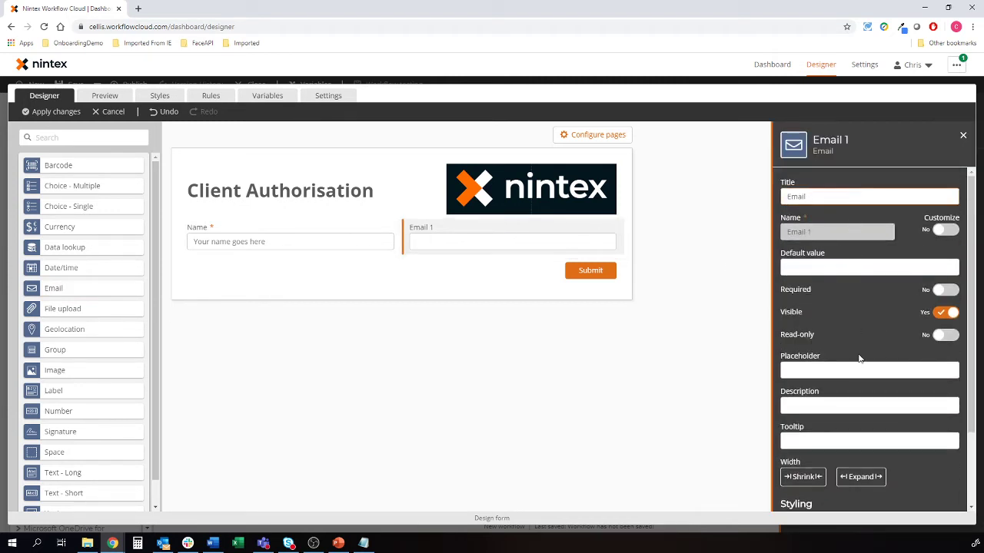
{"action": "left_click", "coordinate": [944, 290]}
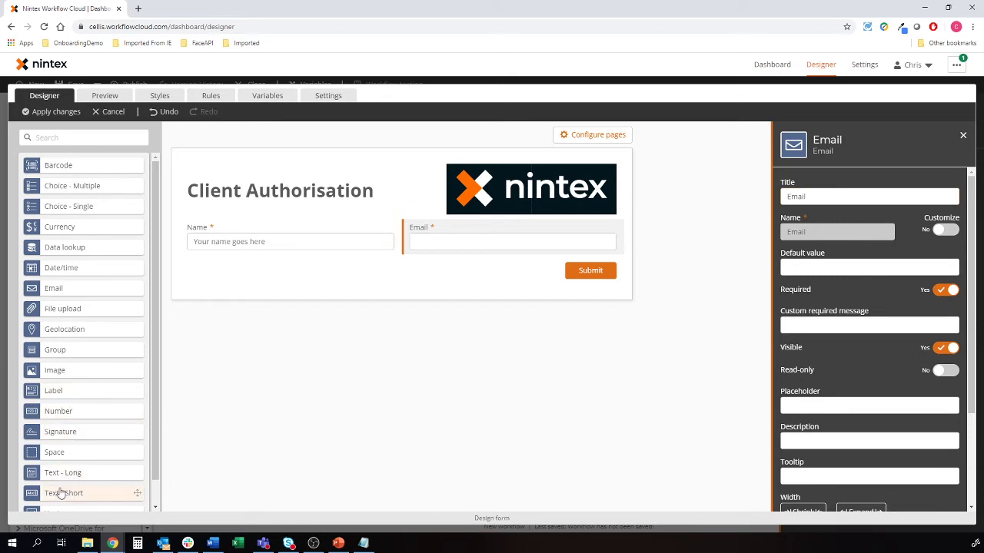
Add a required, small-height Address long text field below Name
{"action": "left_click_drag", "start_coordinate": [62, 471], "coordinate": [293, 260]}
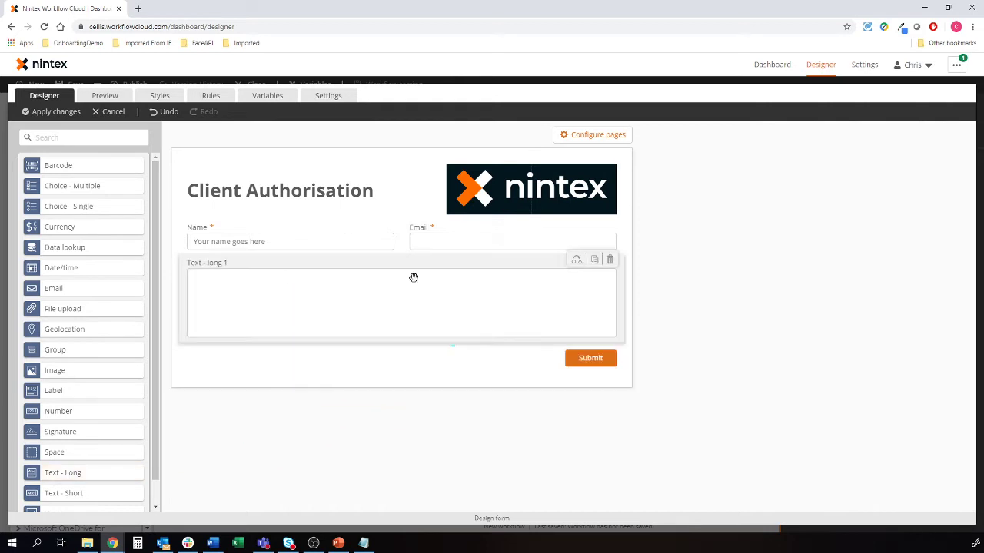
{"action": "left_click", "coordinate": [413, 277]}
{"action": "type", "text": "Address"}
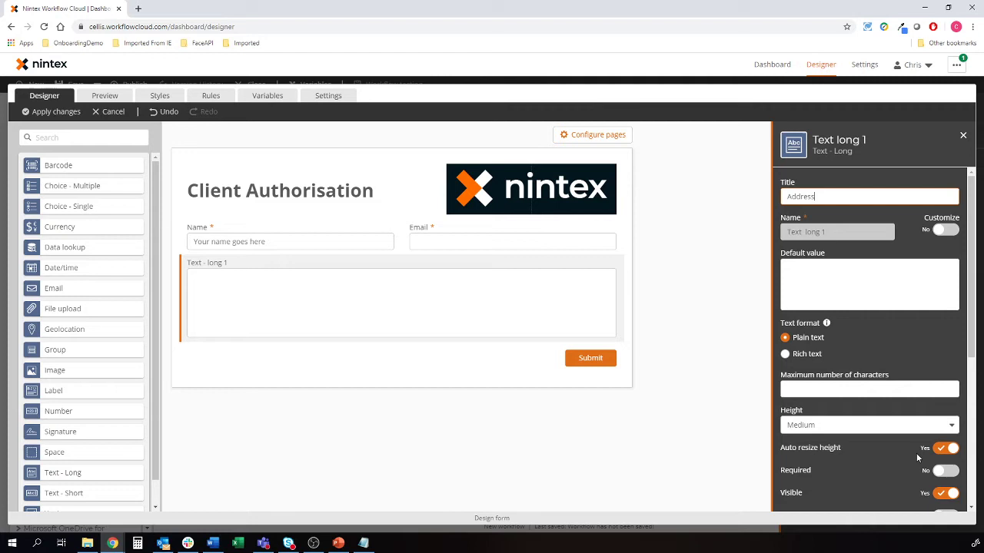
{"action": "left_click", "coordinate": [950, 470]}
{"action": "left_click", "coordinate": [837, 430]}
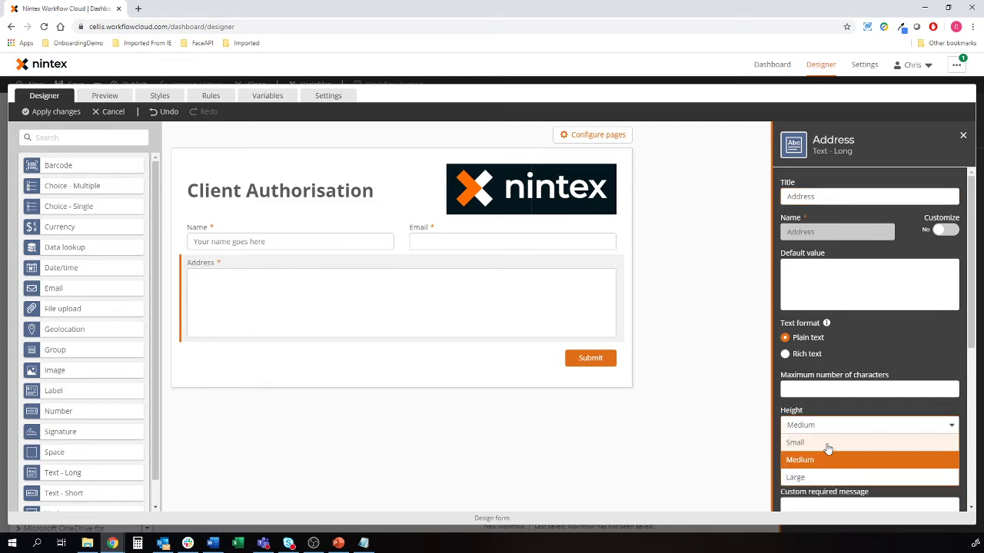
{"action": "left_click", "coordinate": [825, 444]}
{"action": "left_click", "coordinate": [456, 465]}
Add a required signature field titled Signature below Address
{"action": "mouse_move", "coordinate": [54, 435]}
{"action": "left_mouse_down"}
{"action": "mouse_move", "coordinate": [362, 330]}
{"action": "mouse_move", "coordinate": [343, 338]}
{"action": "left_mouse_up"}
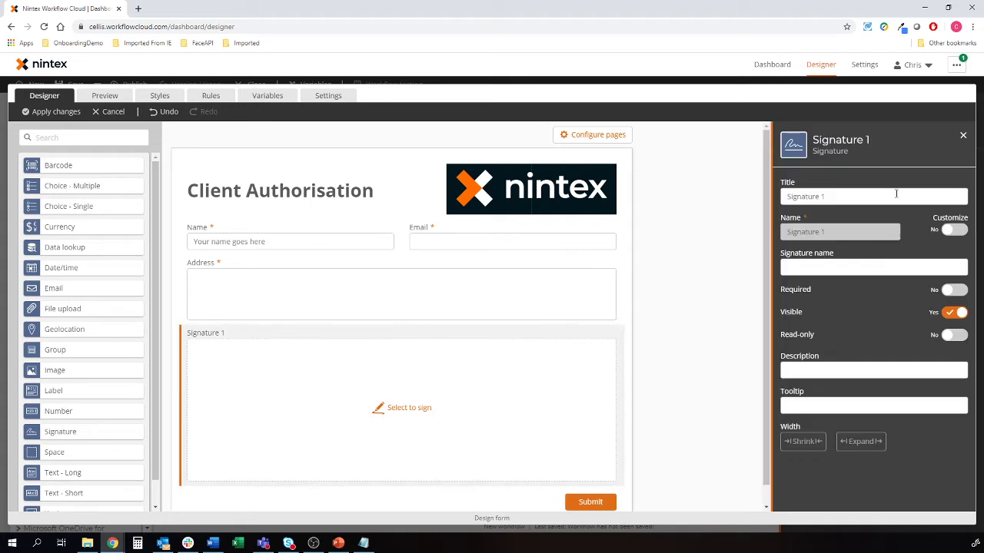
{"action": "left_click", "coordinate": [886, 195]}
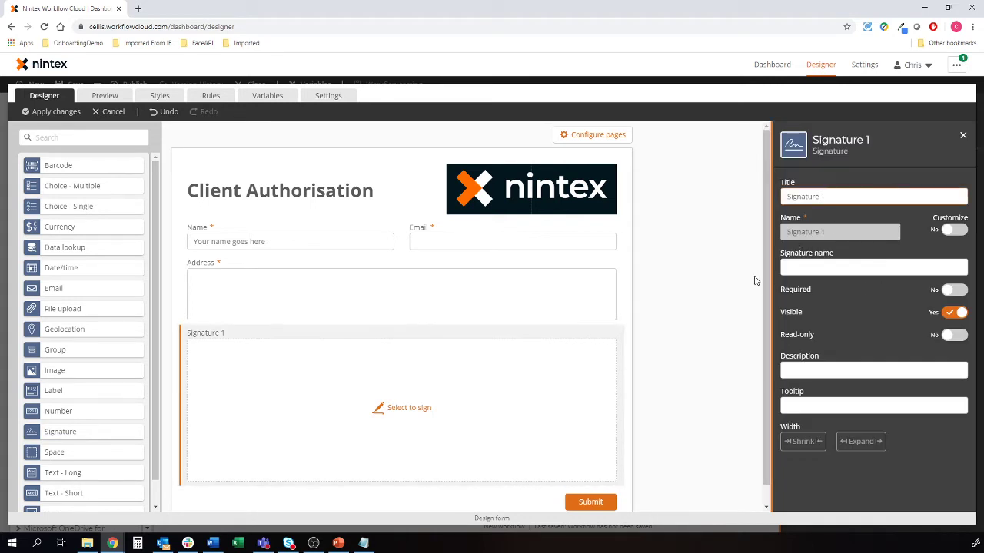
{"action": "left_click", "coordinate": [953, 290]}
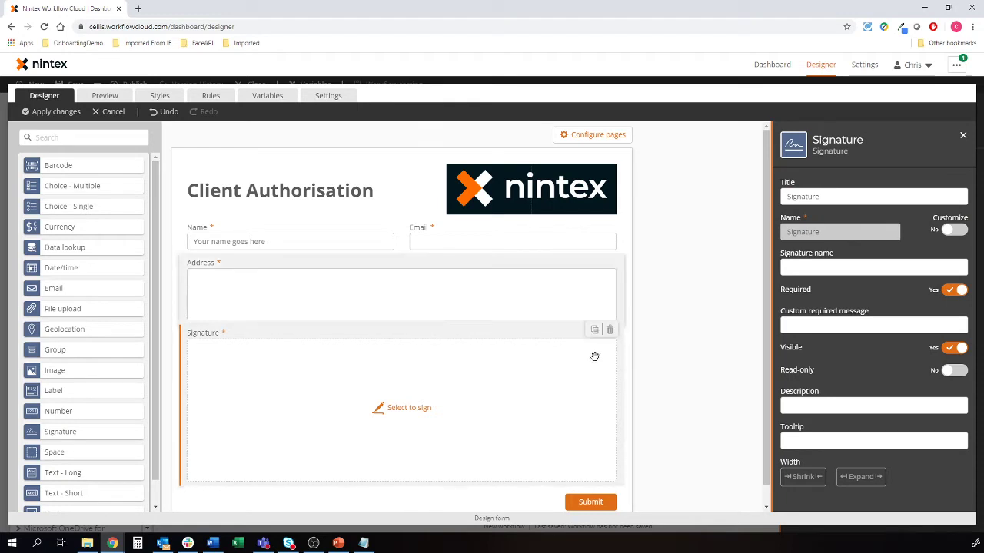
{"action": "scroll", "coordinate": [538, 430], "scroll_direction": "down", "scroll_amount": 1}
Set the form to redirect to a URL on submit and apply the form changes
{"action": "left_click", "coordinate": [490, 483]}
{"action": "left_click", "coordinate": [785, 288]}
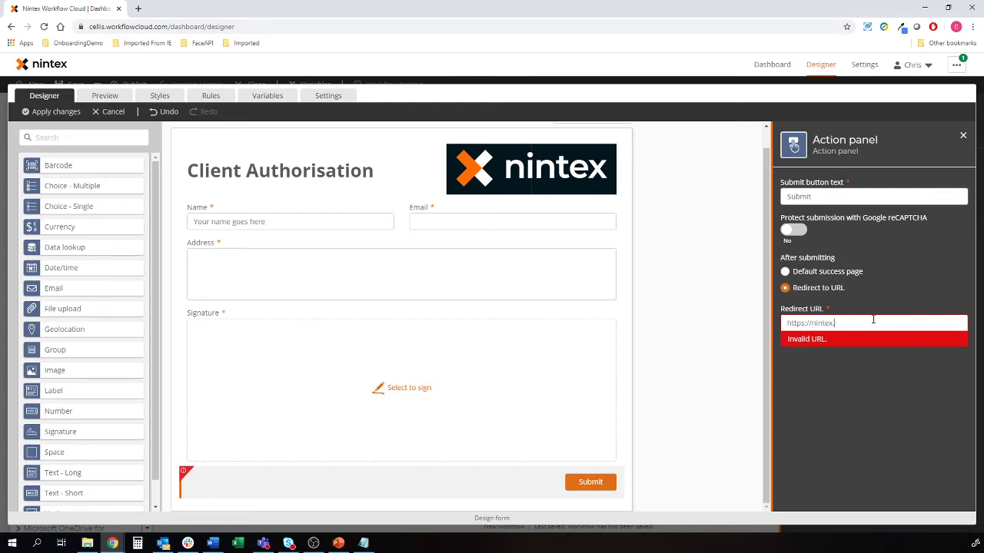
{"action": "left_click", "coordinate": [693, 343]}
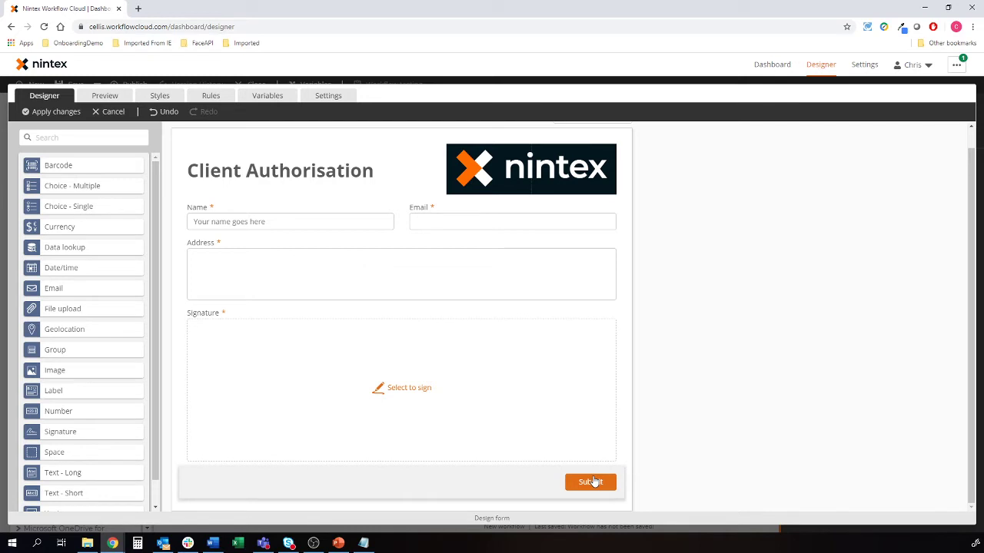
{"action": "left_click", "coordinate": [59, 113]}
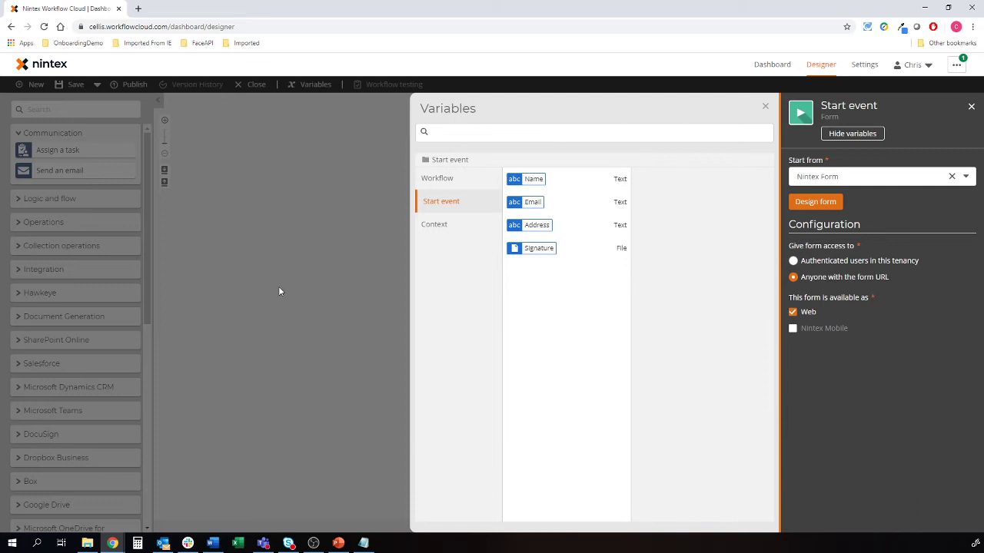
{"action": "left_click", "coordinate": [341, 322]}
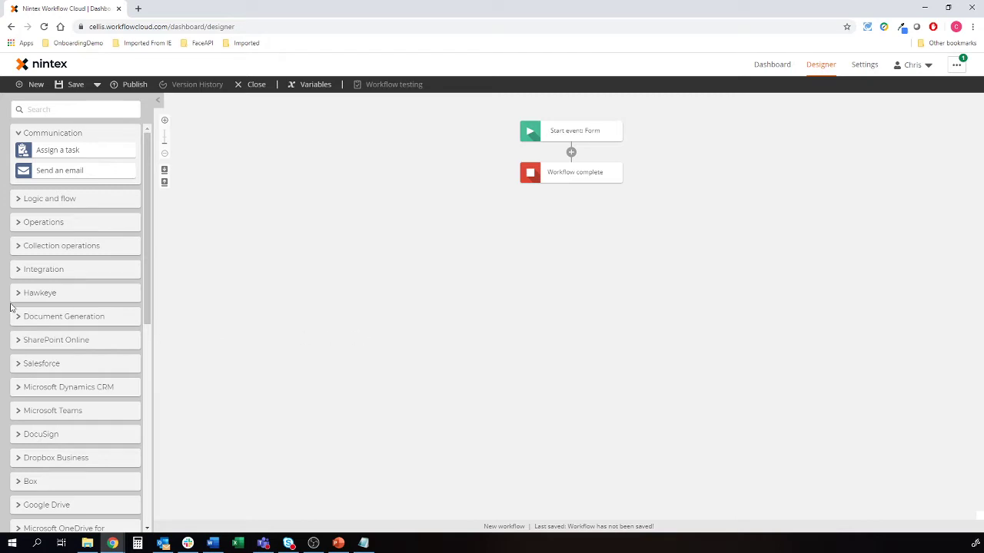
Place a Generate document action between the form start and Workflow complete
{"action": "left_click", "coordinate": [36, 316]}
{"action": "left_click_drag", "start_coordinate": [44, 330], "coordinate": [568, 150]}
{"action": "left_click", "coordinate": [568, 174]}
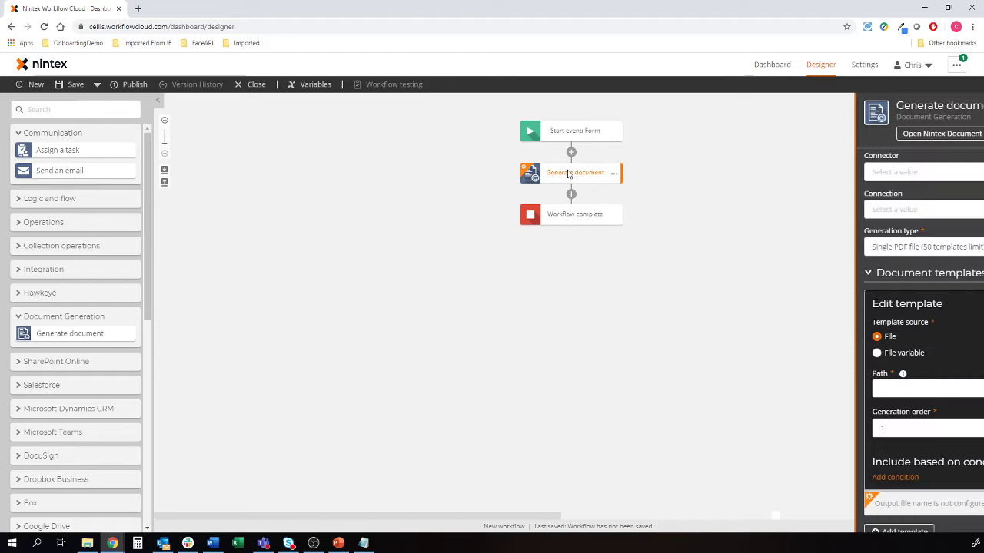
{"action": "left_click", "coordinate": [213, 542]}
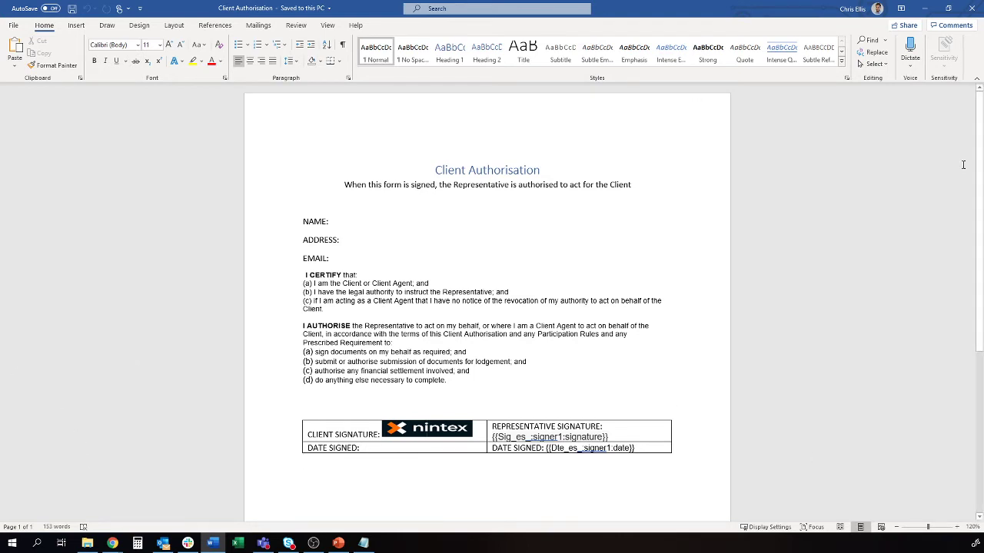
{"action": "left_click", "coordinate": [948, 8]}
{"action": "left_click_drag", "start_coordinate": [424, 58], "coordinate": [322, 34]}
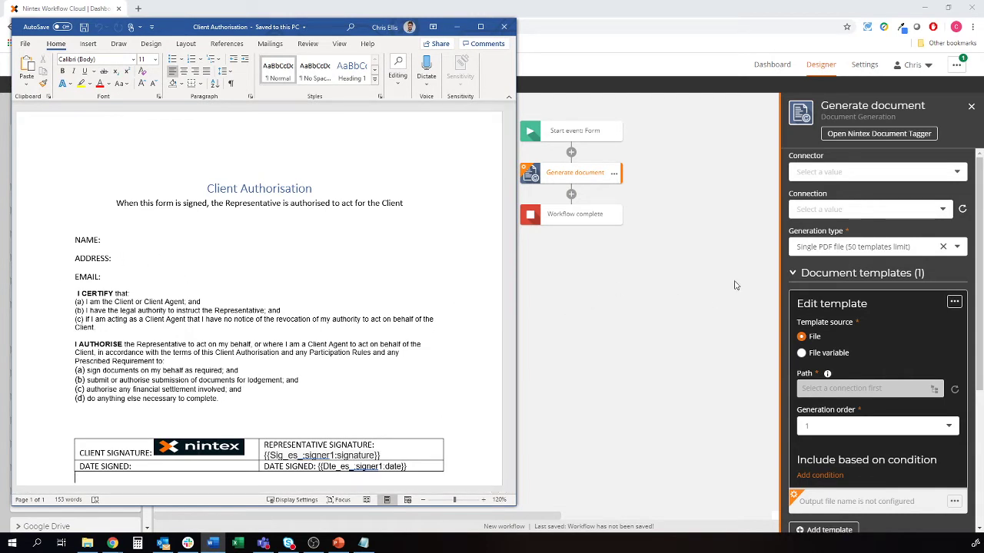
{"action": "left_click", "coordinate": [707, 276]}
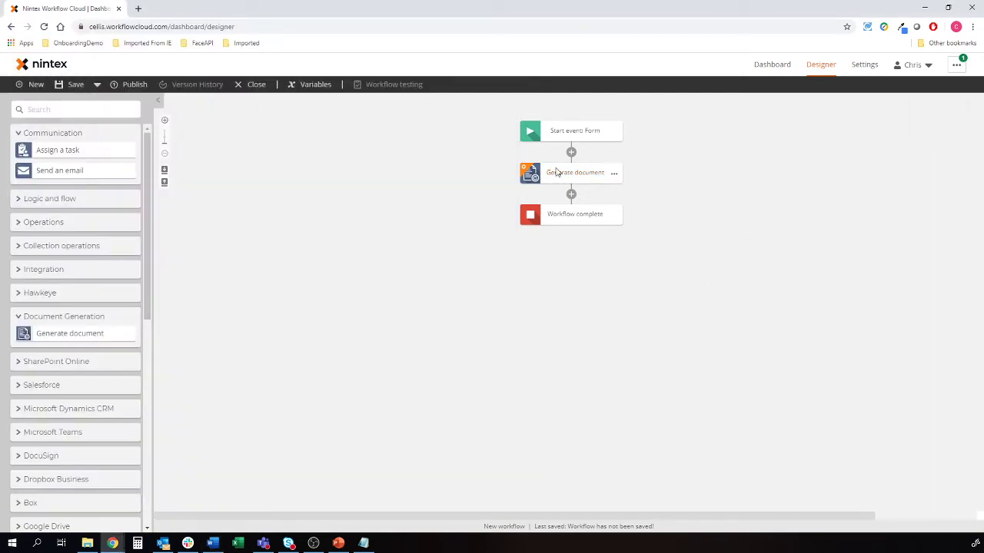
{"action": "left_click", "coordinate": [557, 172]}
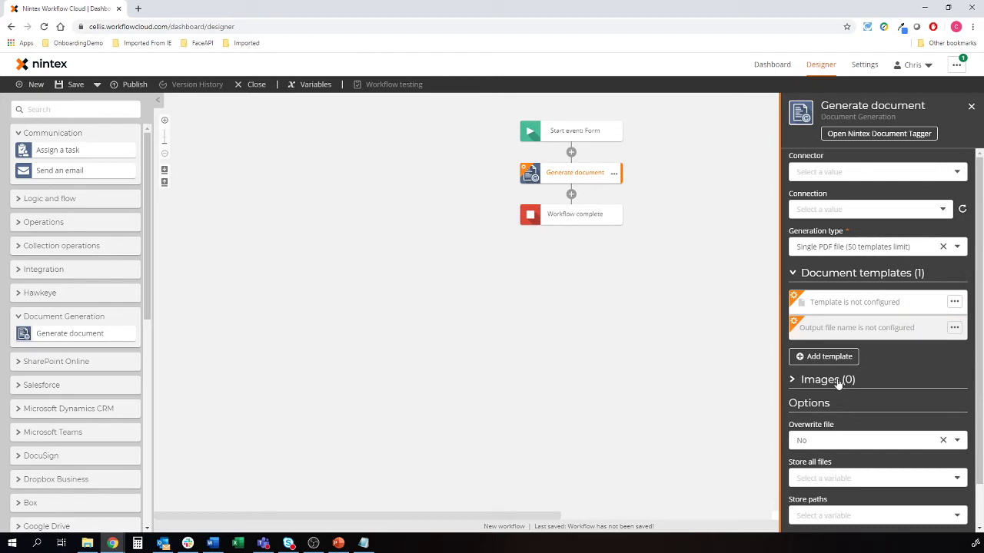
Add an image named Signature sourced from the Signature file variable
{"action": "left_click", "coordinate": [838, 384]}
{"action": "left_click", "coordinate": [837, 405]}
{"action": "scroll", "coordinate": [828, 438], "scroll_direction": "down", "scroll_amount": 2}
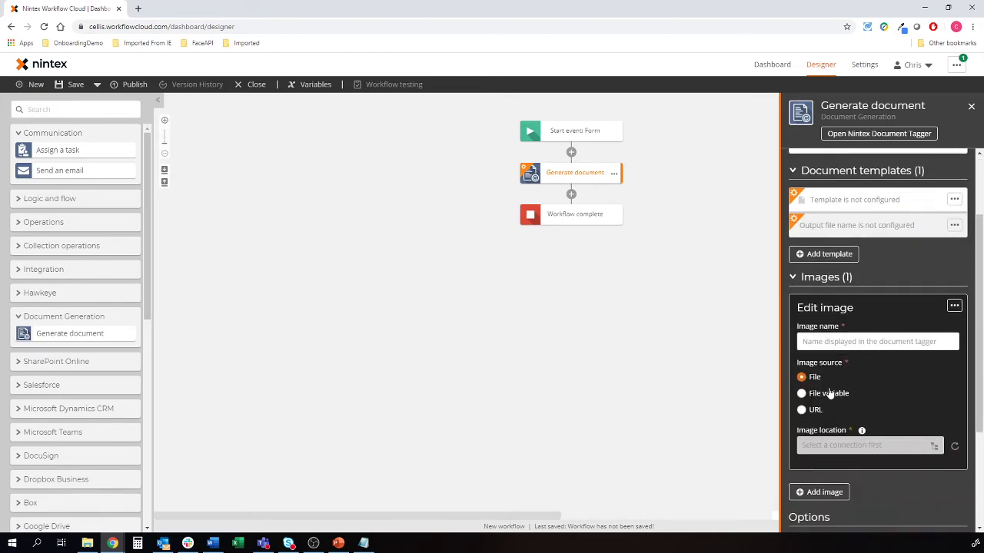
{"action": "left_click", "coordinate": [840, 341]}
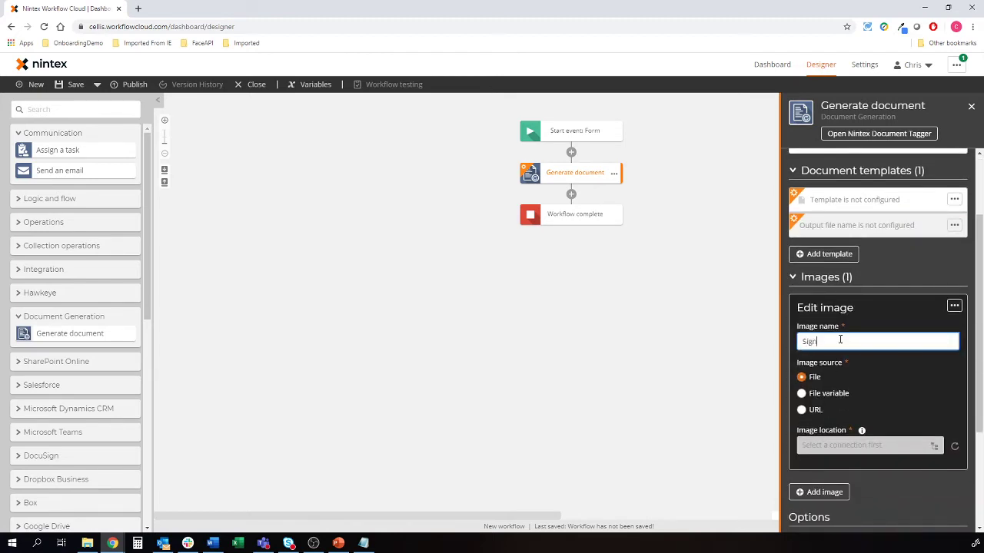
{"action": "type", "text": "Signature"}
{"action": "left_click", "coordinate": [837, 394]}
{"action": "left_click", "coordinate": [831, 445]}
{"action": "left_click", "coordinate": [819, 481]}
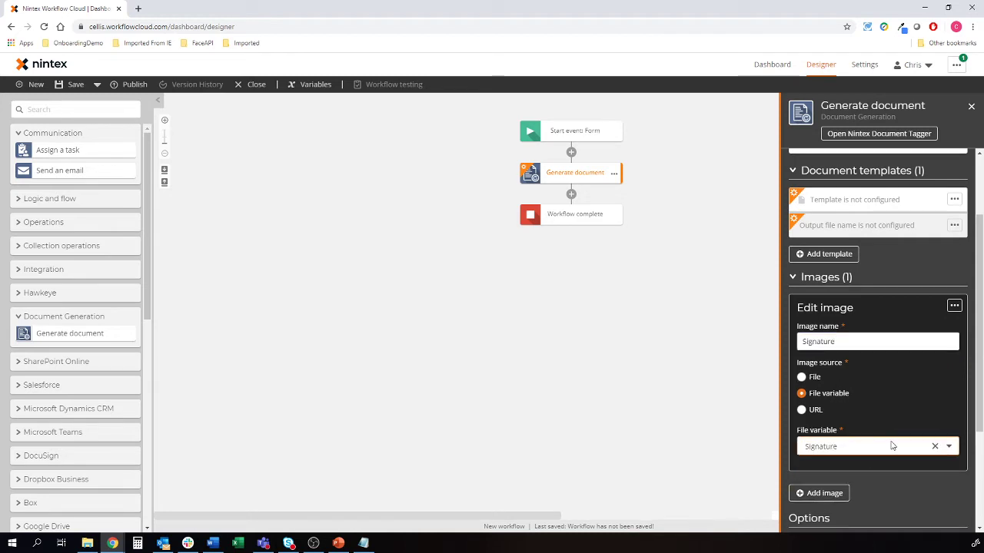
{"action": "scroll", "coordinate": [900, 254], "scroll_direction": "up", "scroll_amount": 2}
Set the step's connector to Microsoft OneDrive for Business with its connection
{"action": "left_click", "coordinate": [880, 174]}
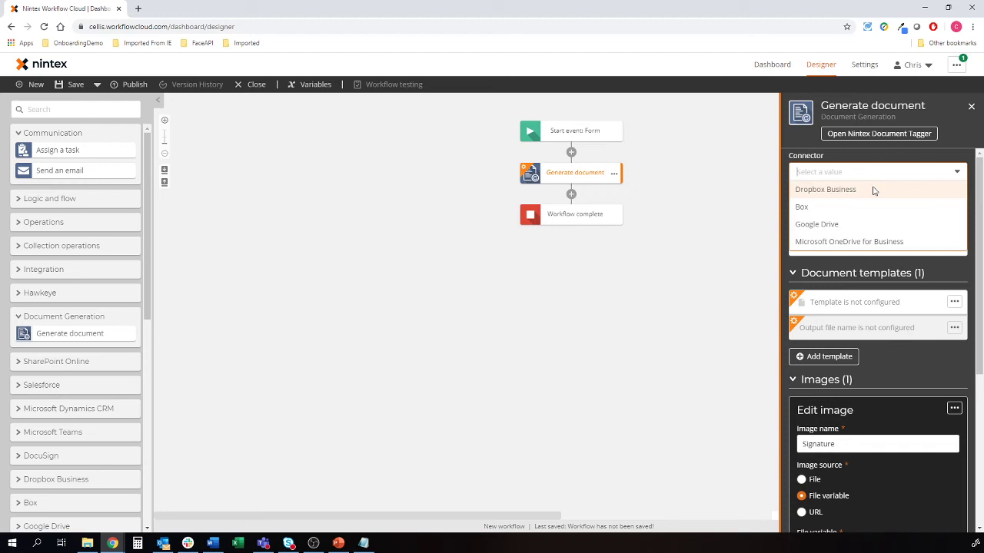
{"action": "left_click", "coordinate": [845, 241]}
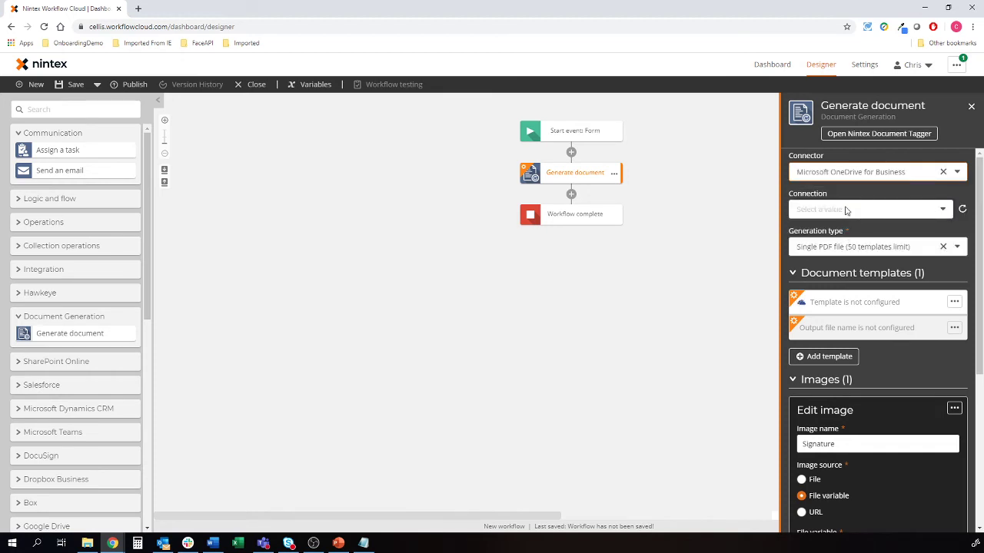
{"action": "left_click", "coordinate": [845, 210]}
{"action": "left_click", "coordinate": [836, 280]}
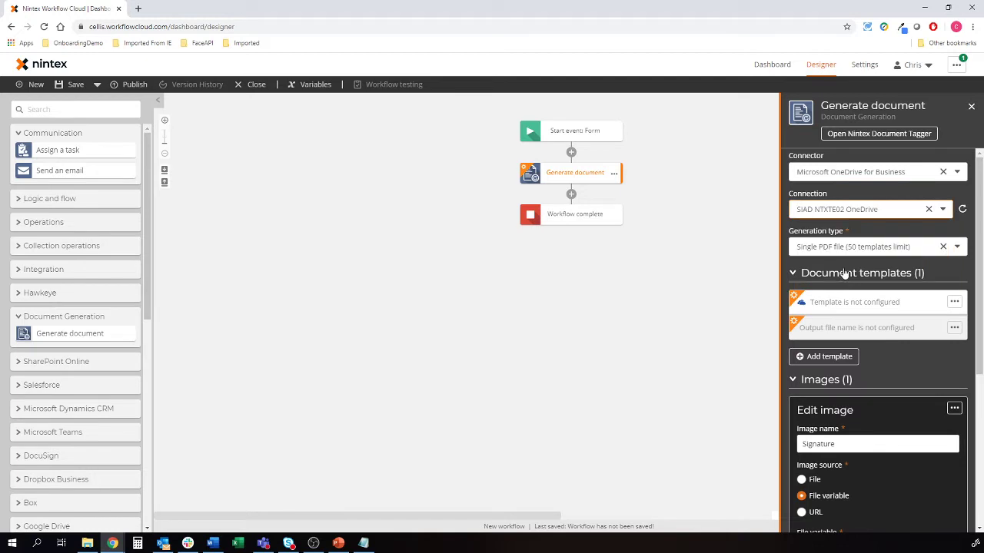
{"action": "left_click", "coordinate": [865, 307]}
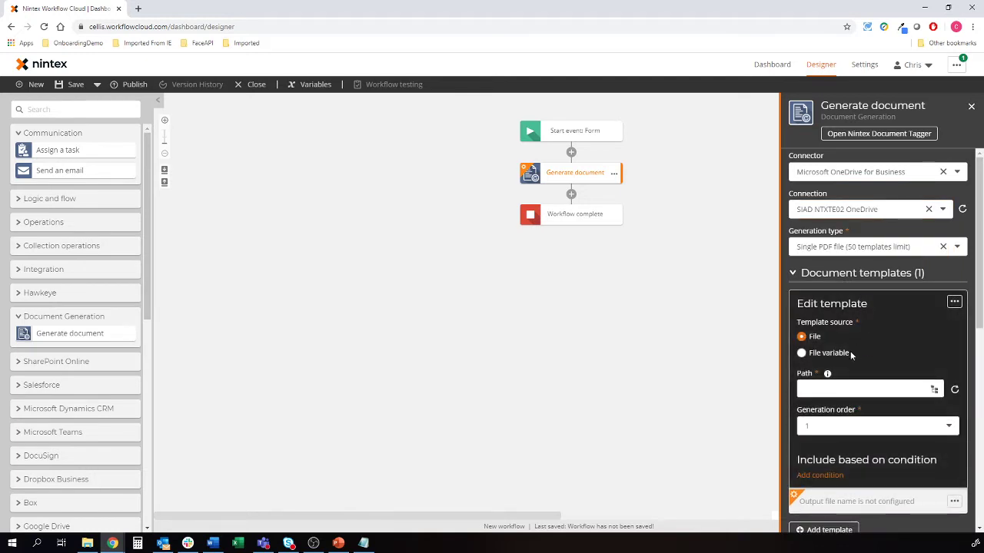
{"action": "left_click", "coordinate": [679, 335]}
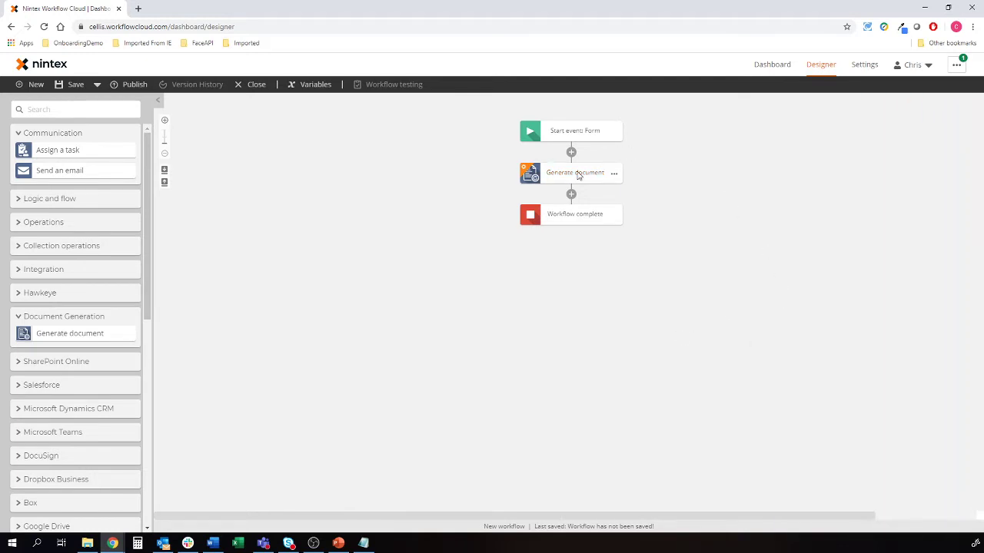
{"action": "left_click", "coordinate": [578, 174]}
Open the Nintex Document Tagger beside the Word template
{"action": "left_click", "coordinate": [870, 135]}
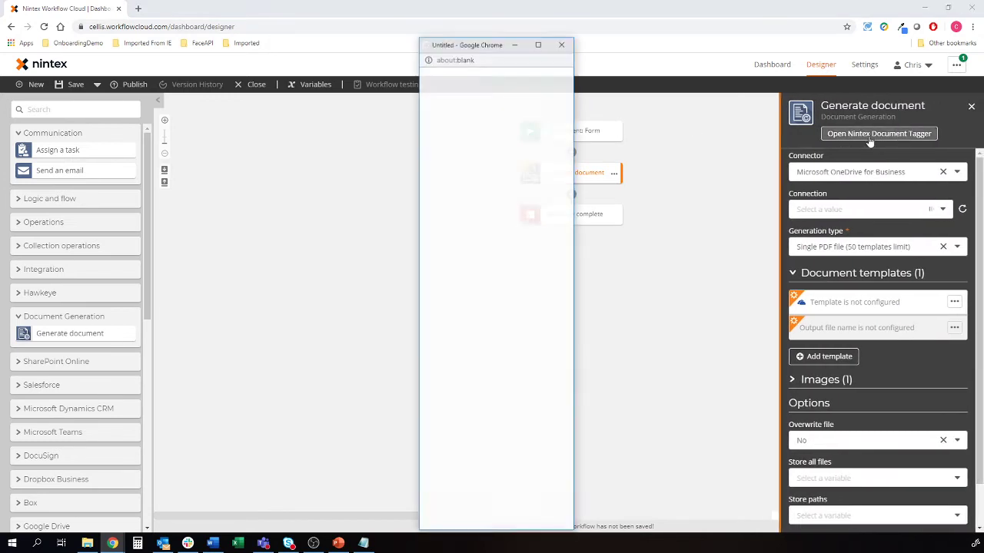
{"action": "left_click_drag", "start_coordinate": [460, 46], "coordinate": [645, 29]}
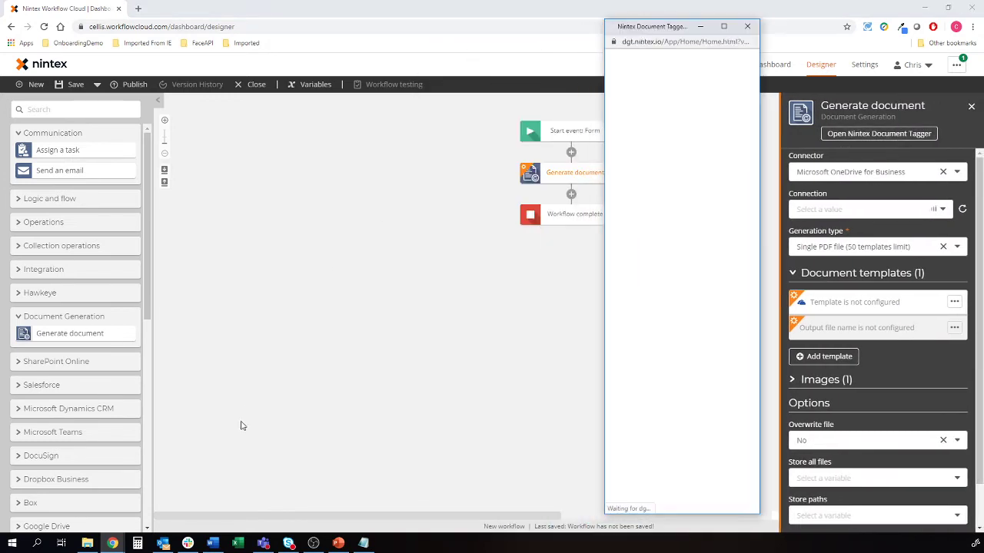
{"action": "key", "text": "alt+Tab"}
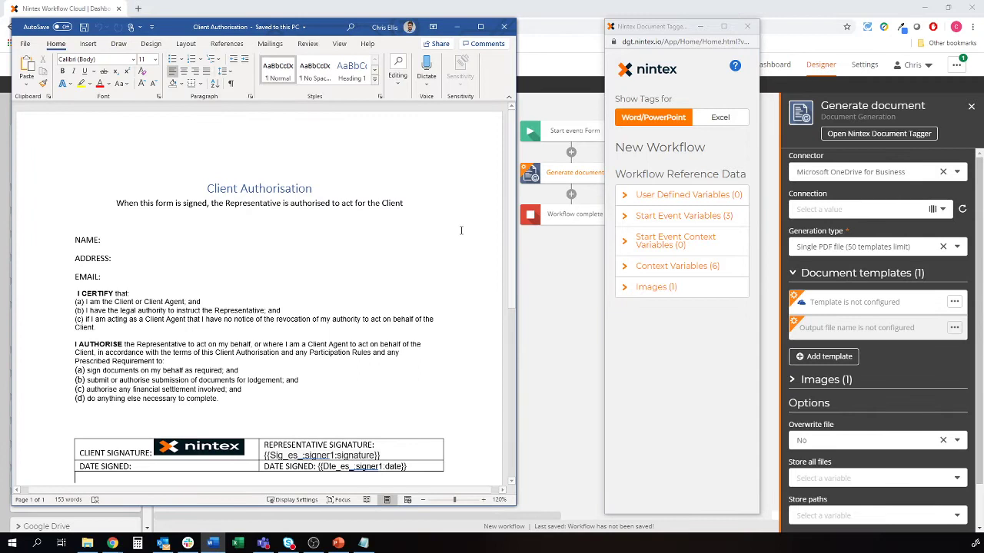
Insert the Name, Address and Email start-event tags after NAME:, ADDRESS: and EMAIL:
{"action": "left_click", "coordinate": [671, 217]}
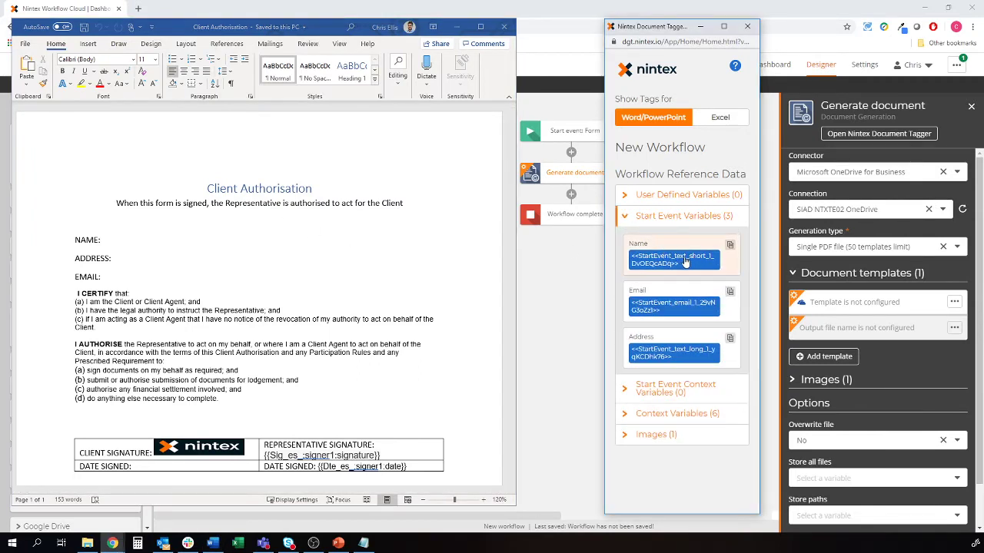
{"action": "left_click", "coordinate": [685, 262]}
{"action": "left_click", "coordinate": [104, 240]}
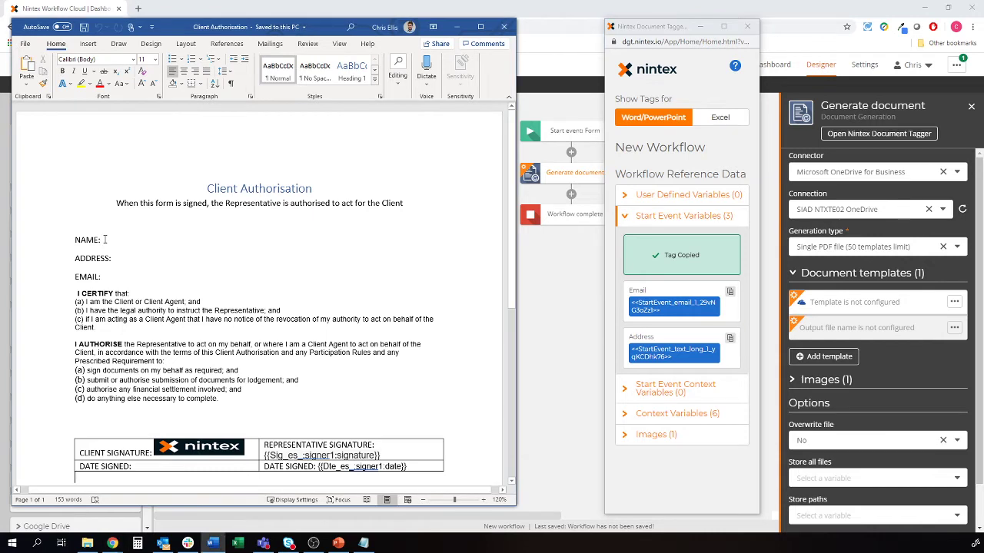
{"action": "type", "text": "<<StartEvent_text_short_1_DvOEQcADq>>"}
{"action": "key", "text": "Down"}
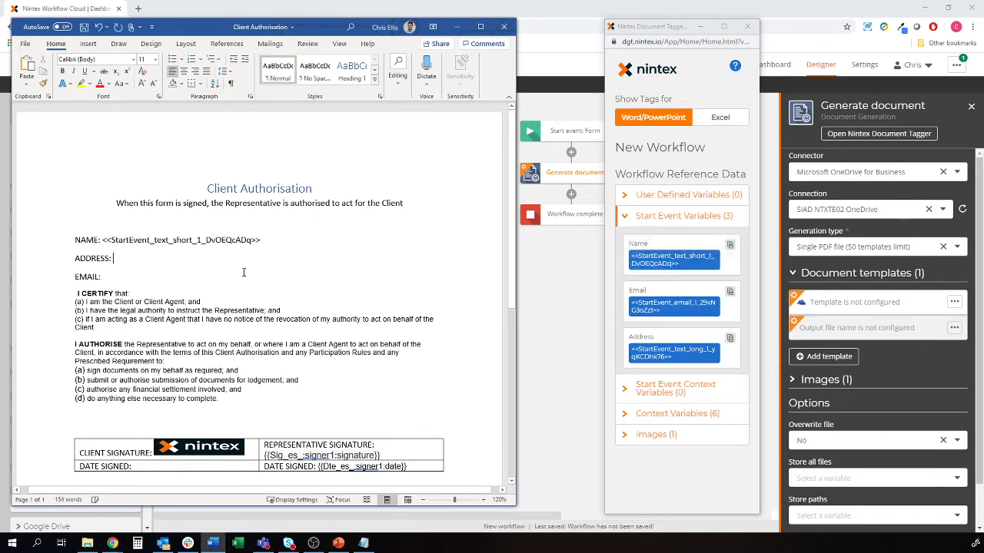
{"action": "left_click", "coordinate": [673, 352]}
{"action": "left_click", "coordinate": [121, 264]}
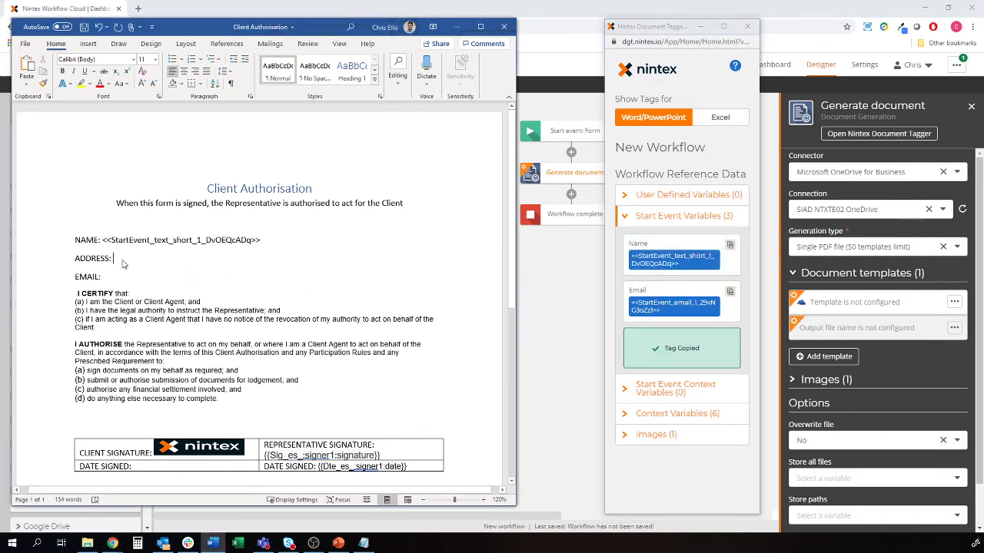
{"action": "type", "text": "<<StartEvent_text_long_1_yqKCDhk76>>"}
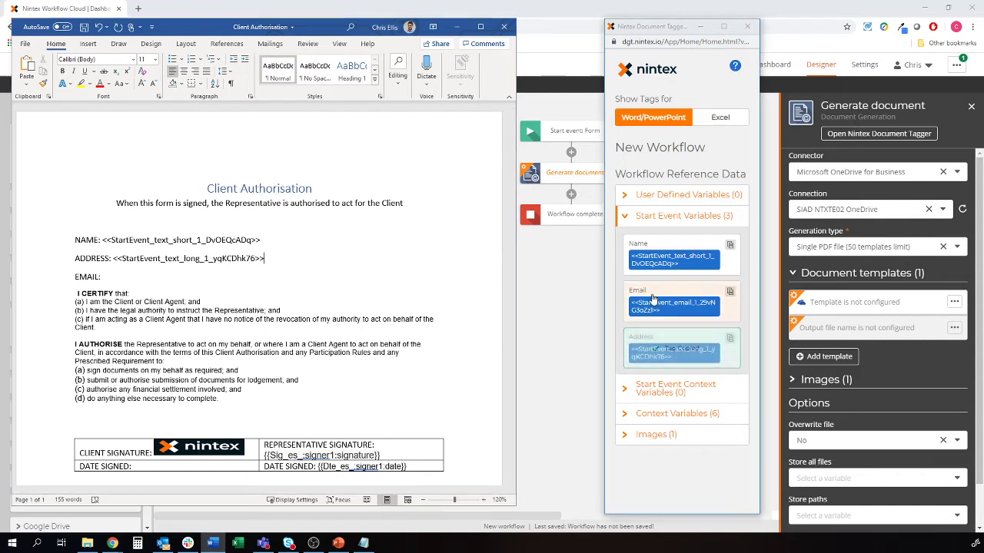
{"action": "left_click", "coordinate": [113, 277]}
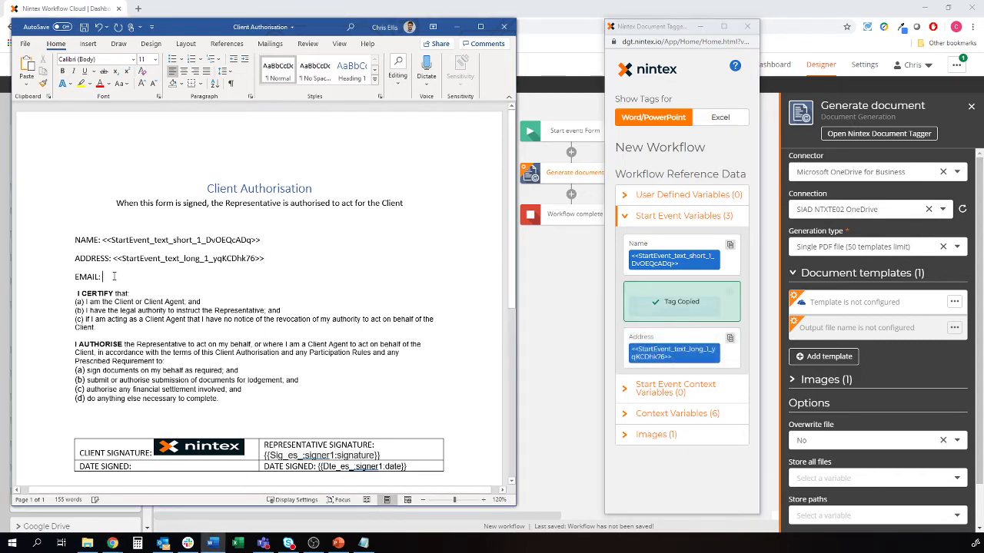
{"action": "type", "text": "<<StartEvent_email_1_29vNG3oZz1>>"}
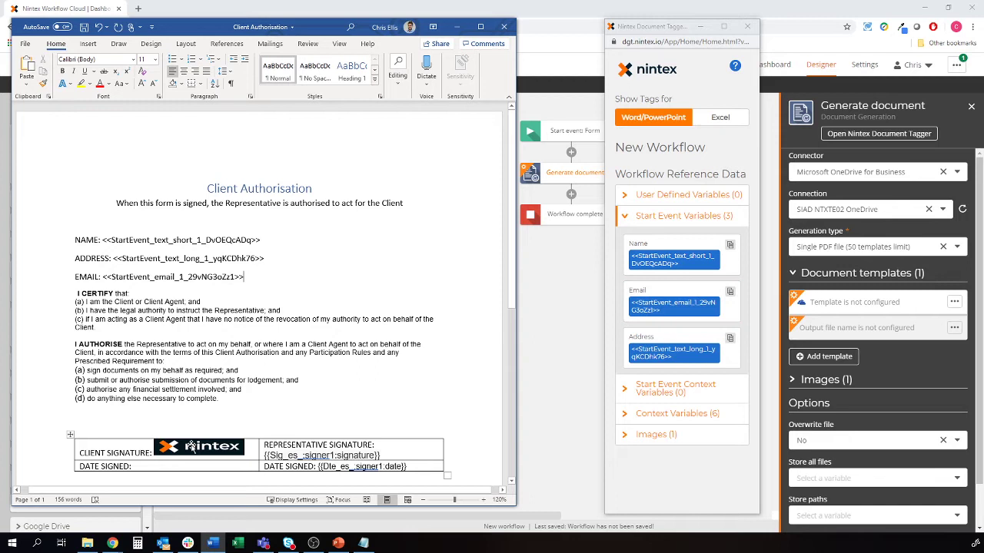
Copy the Signature image tag for the logo in the client signature cell
{"action": "left_click", "coordinate": [194, 445]}
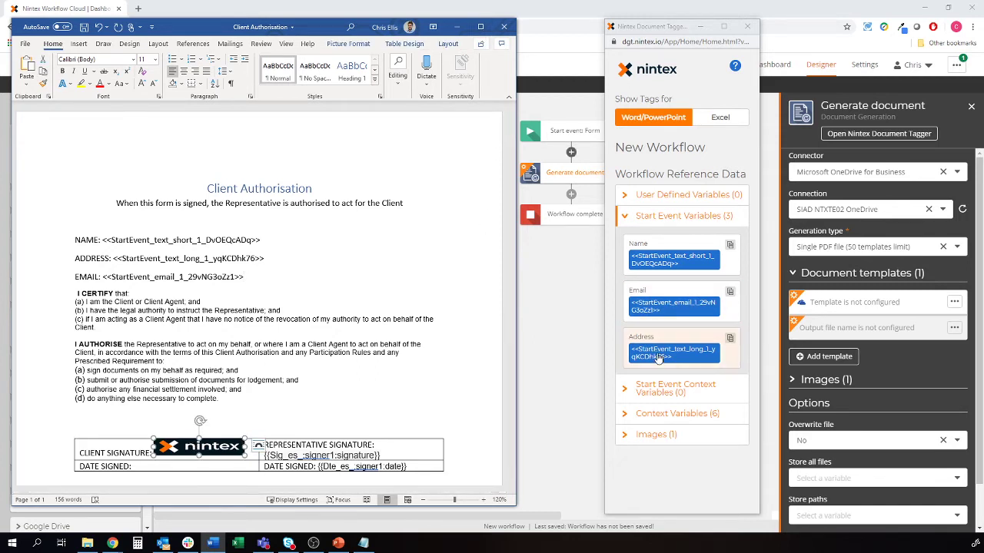
{"action": "left_click", "coordinate": [669, 434]}
{"action": "left_click", "coordinate": [660, 464]}
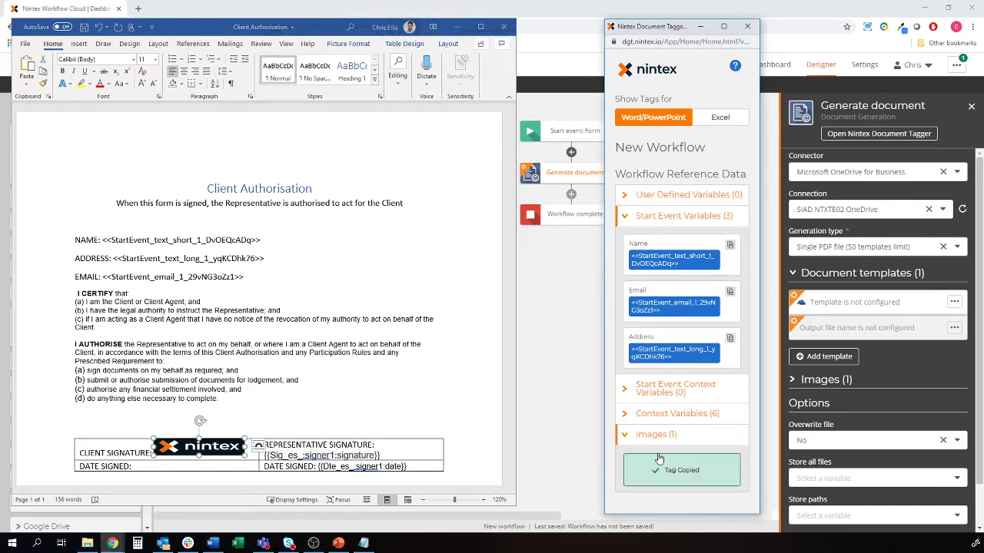
{"action": "left_click", "coordinate": [196, 444]}
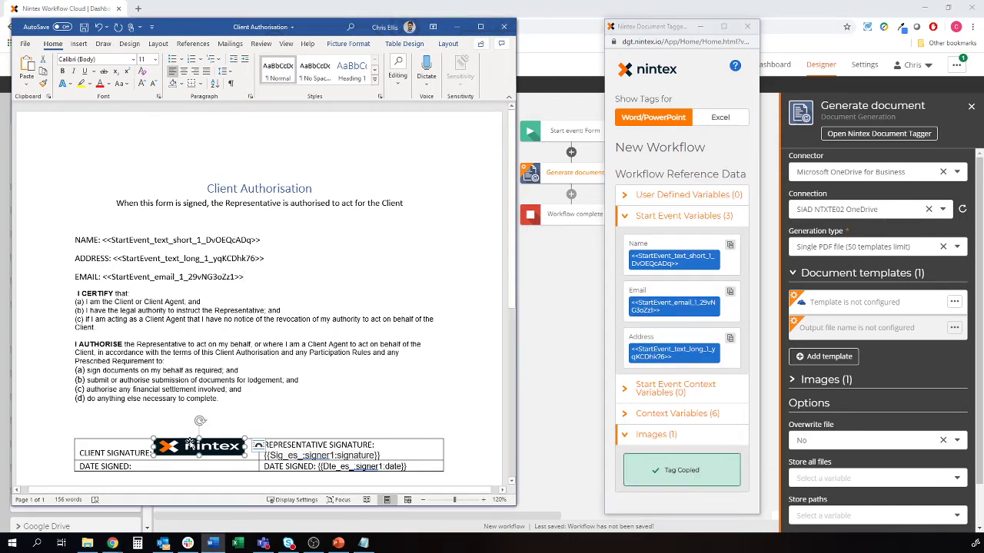
Rename the logo picture to <<image_signature>> in the Selection Pane
{"action": "left_click", "coordinate": [480, 27]}
{"action": "left_click", "coordinate": [874, 64]}
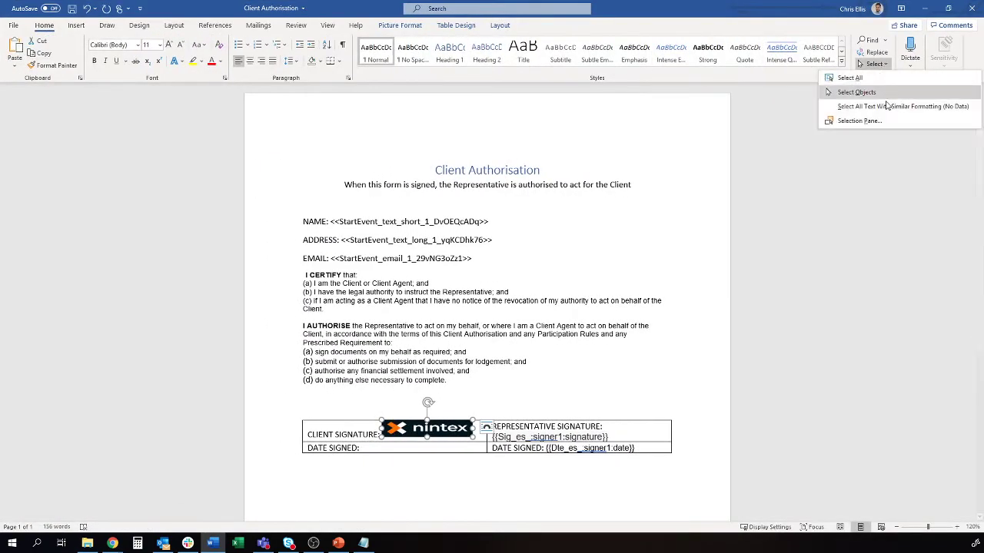
{"action": "left_click", "coordinate": [885, 121]}
{"action": "left_click", "coordinate": [888, 132]}
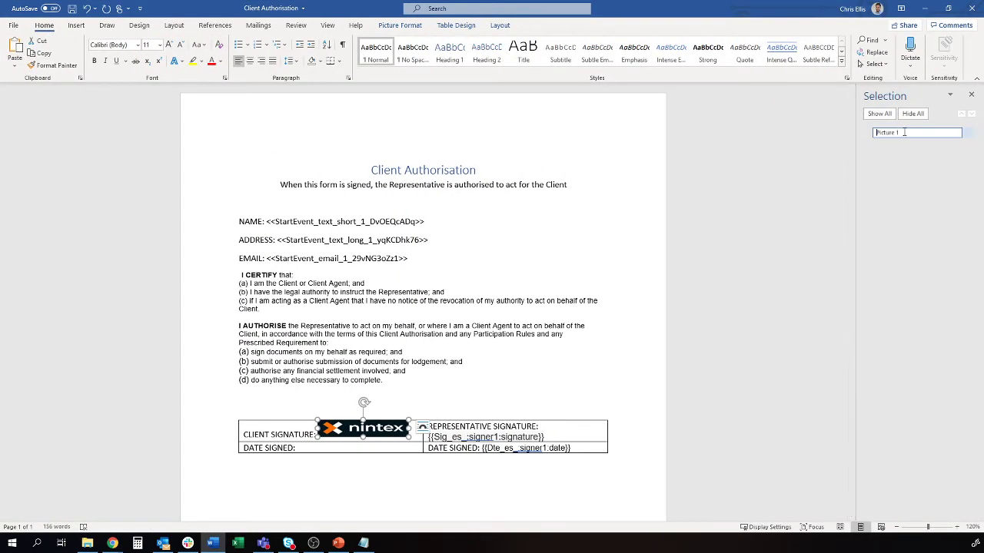
{"action": "type", "text": "<<image_signature>>"}
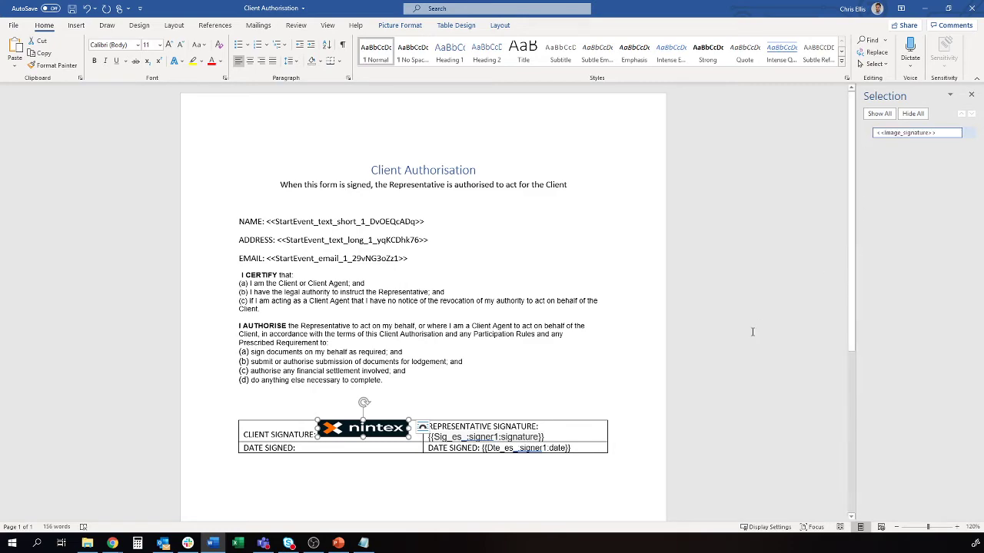
{"action": "left_click", "coordinate": [948, 8]}
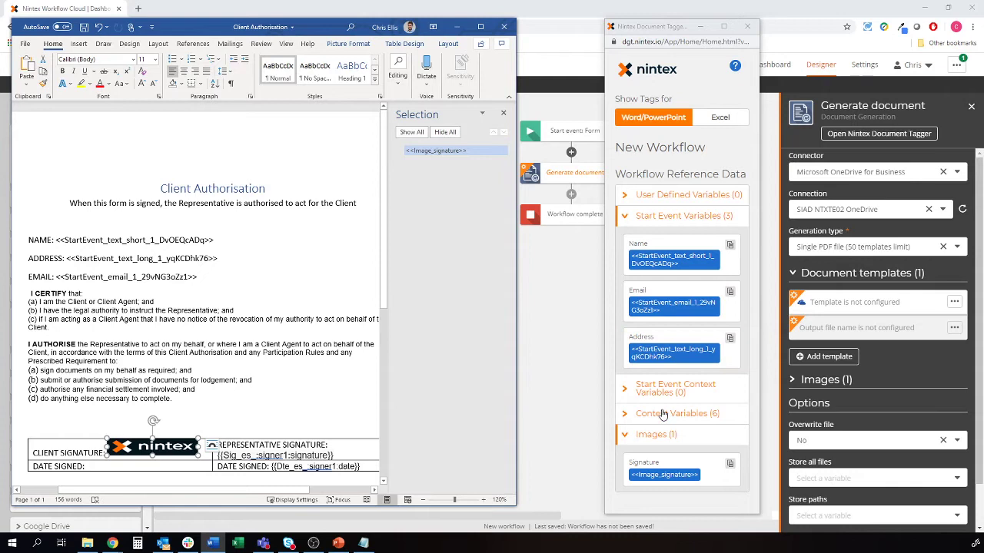
Insert the <<Context_today>> date tag after DATE SIGNED: and save the template
{"action": "left_click", "coordinate": [662, 413]}
{"action": "scroll", "coordinate": [699, 347], "scroll_direction": "down", "scroll_amount": 2}
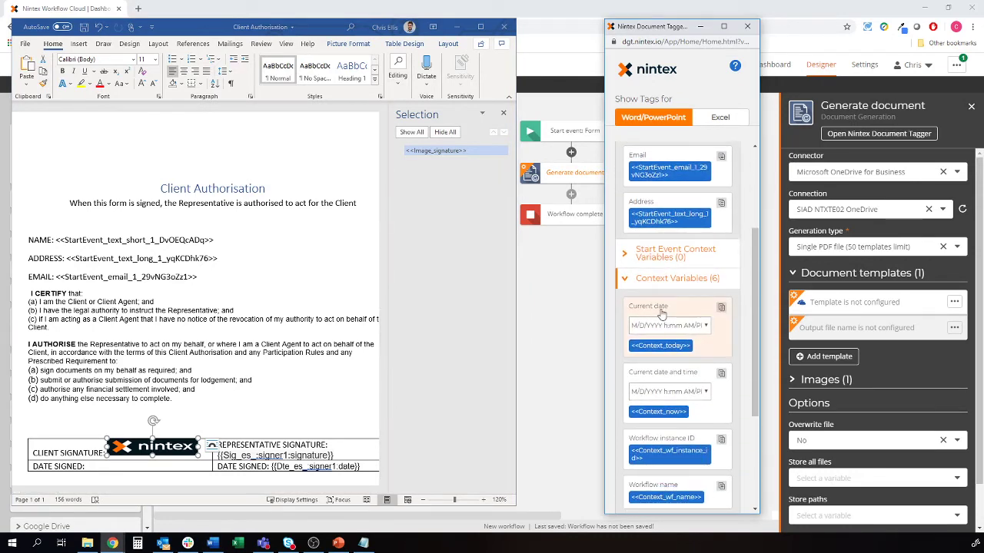
{"action": "left_click", "coordinate": [661, 315]}
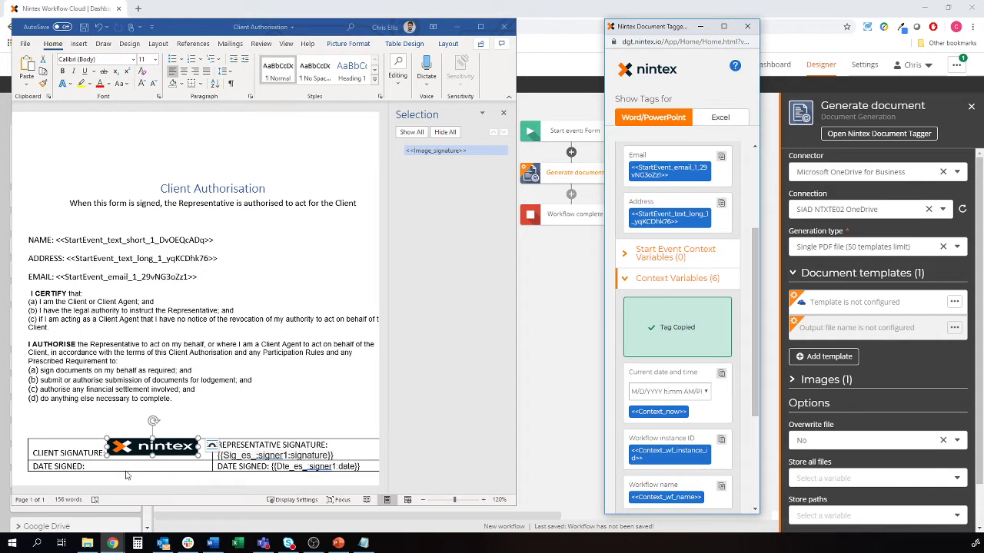
{"action": "left_click", "coordinate": [119, 467]}
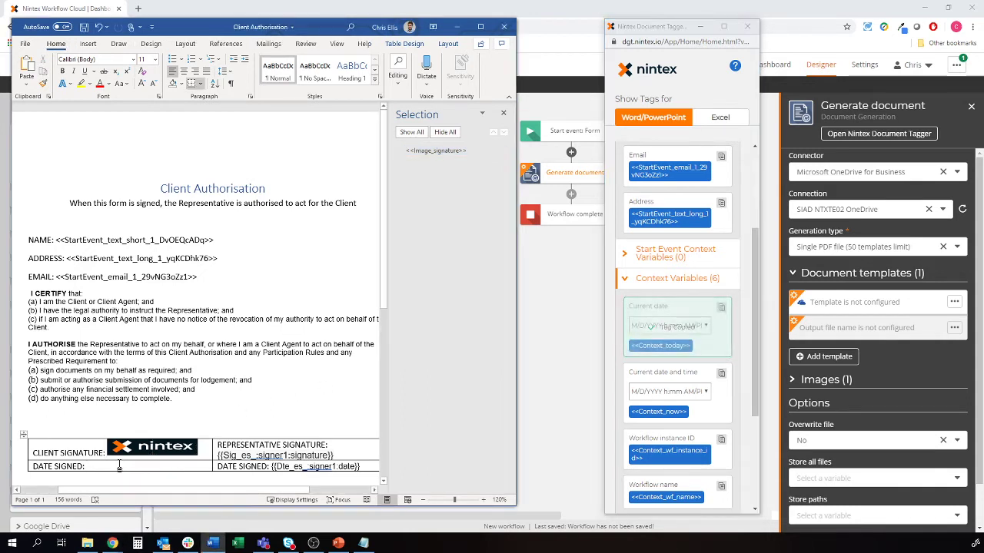
{"action": "type", "text": "<<Context_today>>"}
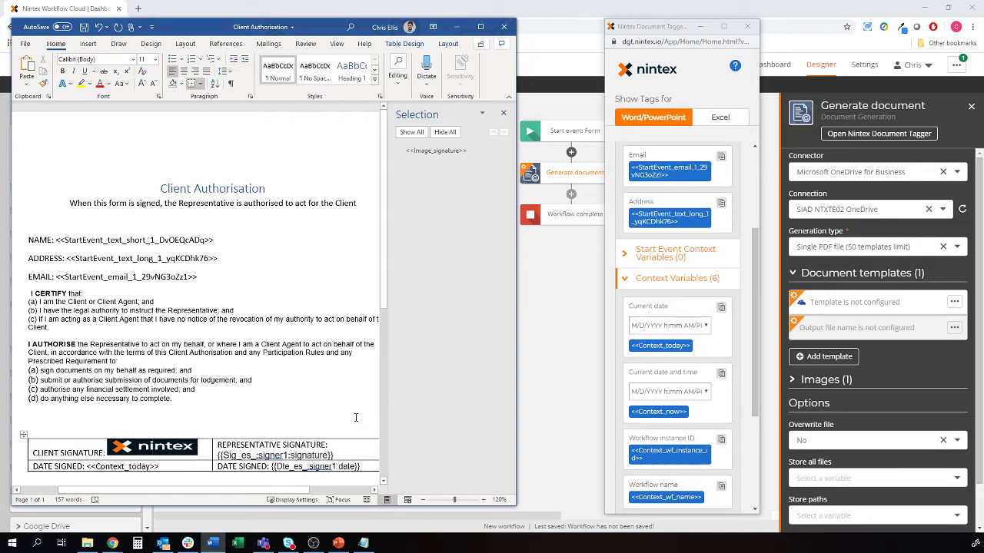
{"action": "left_click", "coordinate": [84, 26]}
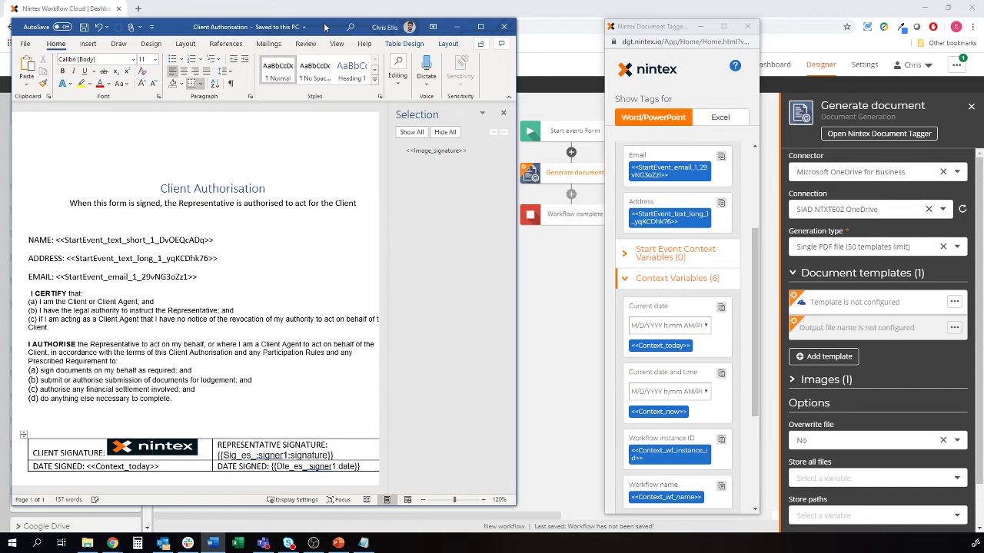
{"action": "left_click", "coordinate": [456, 27]}
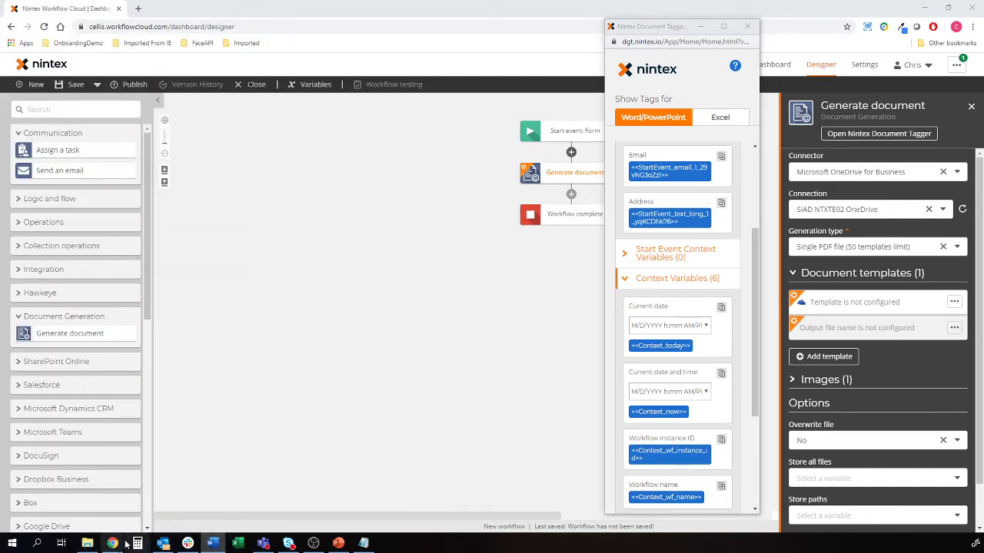
Open OneDrive and navigate to the Template > Demo folder
{"action": "mouse_move", "coordinate": [113, 544]}
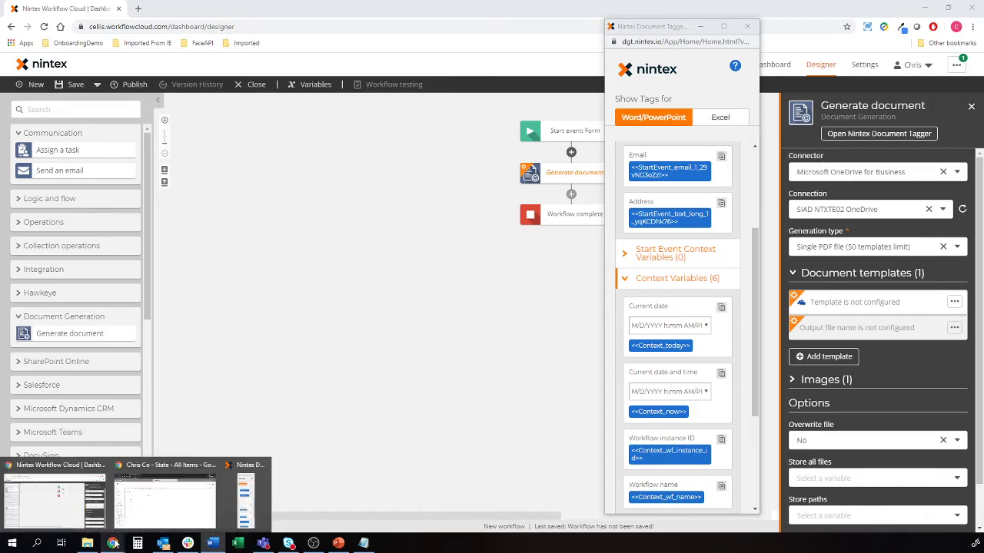
{"action": "left_click", "coordinate": [165, 500]}
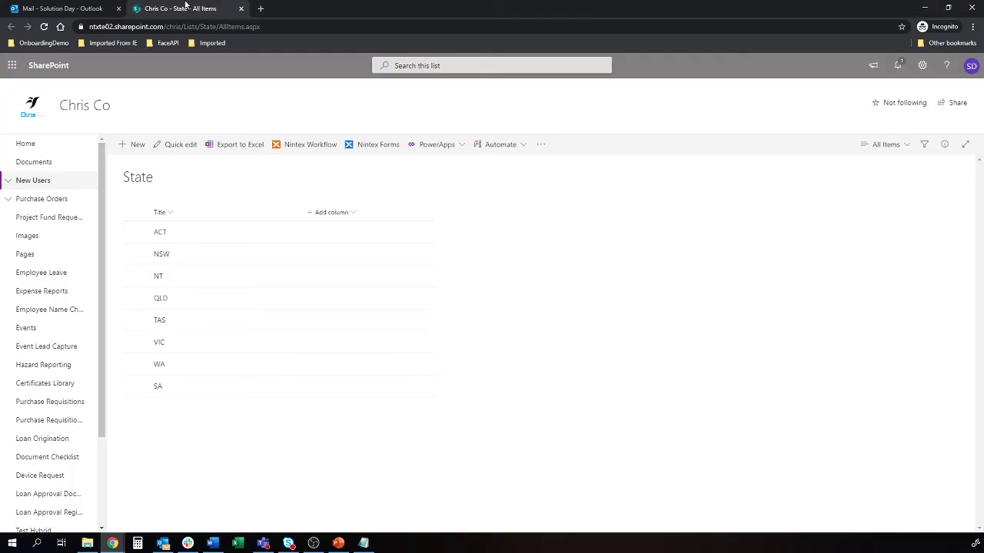
{"action": "left_click", "coordinate": [13, 66]}
{"action": "right_click", "coordinate": [126, 140]}
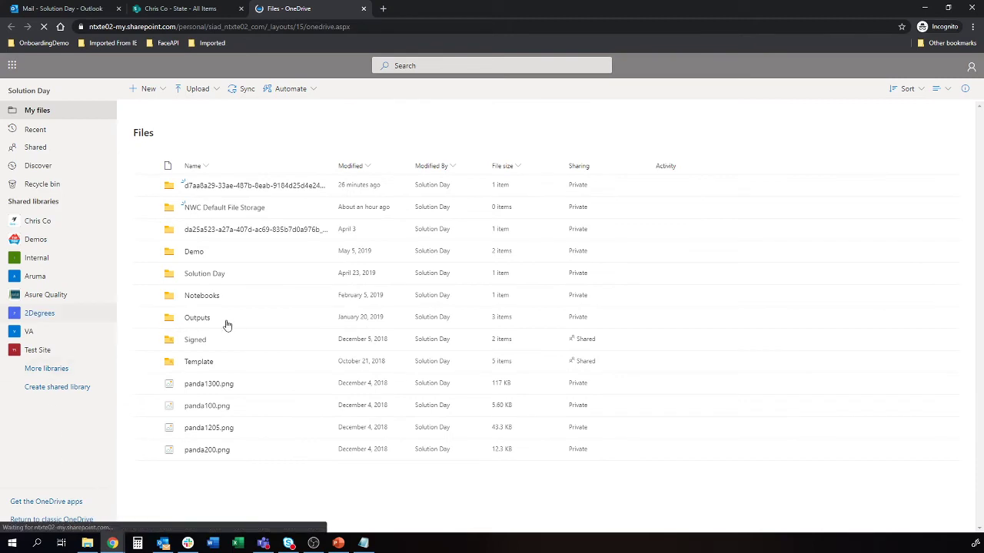
{"action": "left_click", "coordinate": [204, 362]}
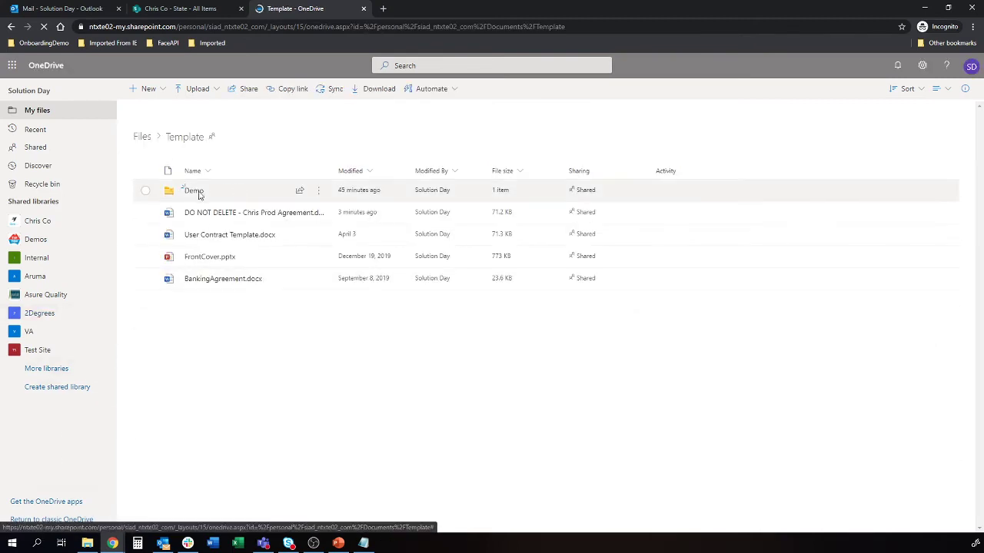
{"action": "left_click", "coordinate": [192, 191]}
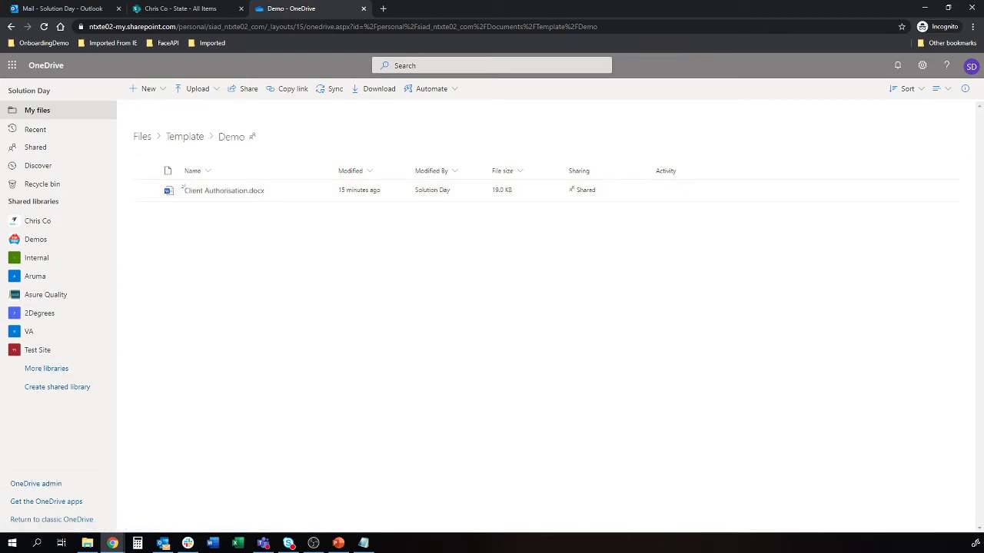
Upload the saved Client Authorisation.docx, replacing the existing copy
{"action": "key", "text": "super+e"}
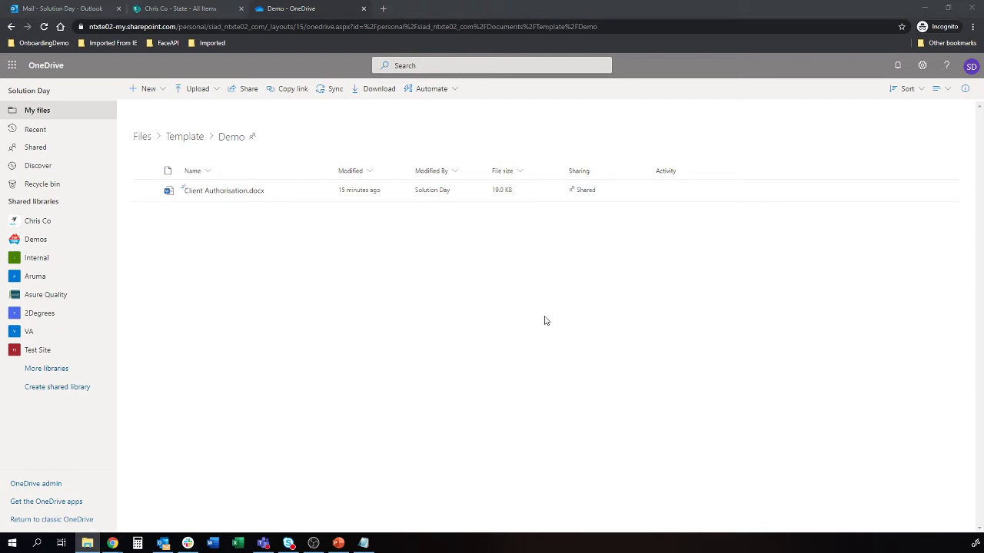
{"action": "left_click_drag", "start_coordinate": [363, 247], "coordinate": [360, 246]}
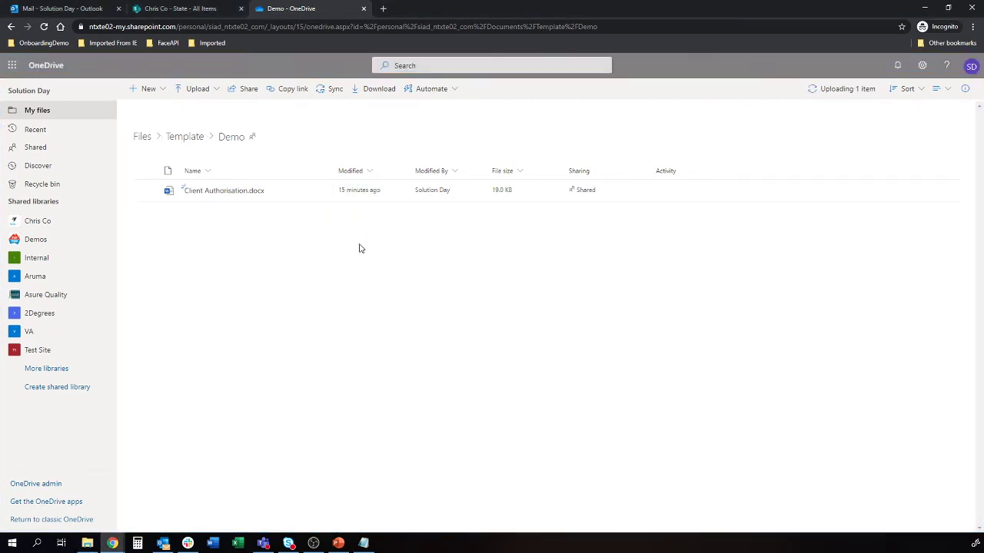
{"action": "left_click", "coordinate": [715, 179]}
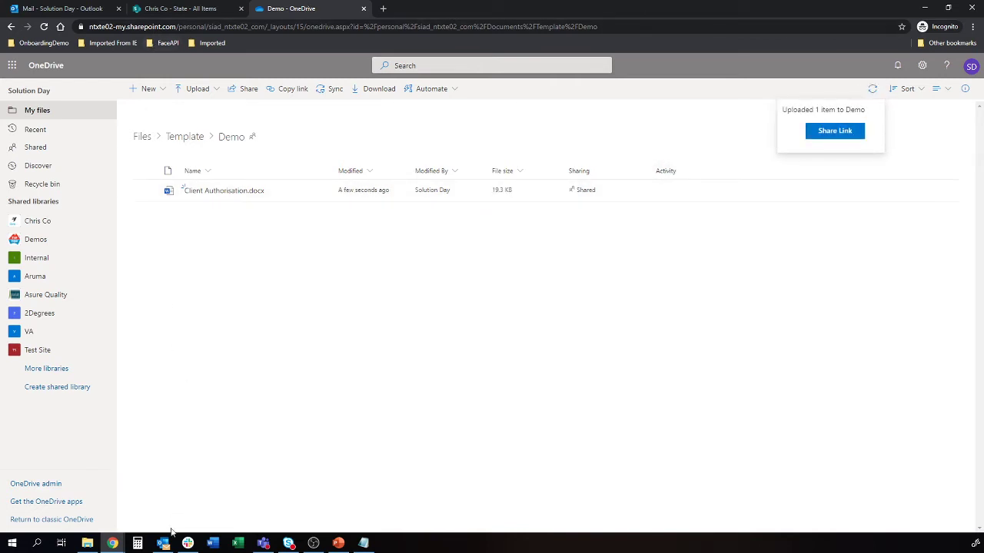
Set the document template to /Template/Demo/Client Authorisation.docx
{"action": "left_click", "coordinate": [925, 8]}
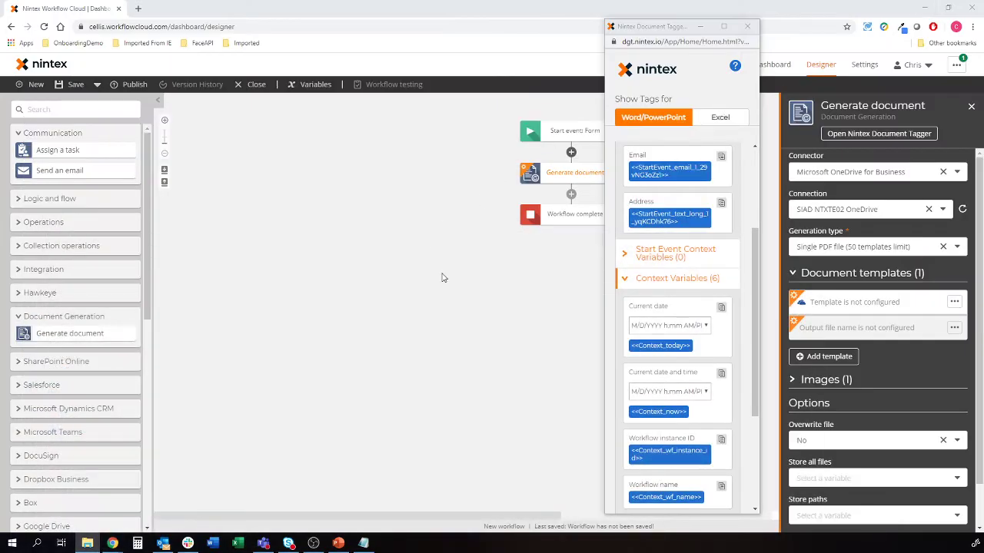
{"action": "left_click", "coordinate": [750, 24]}
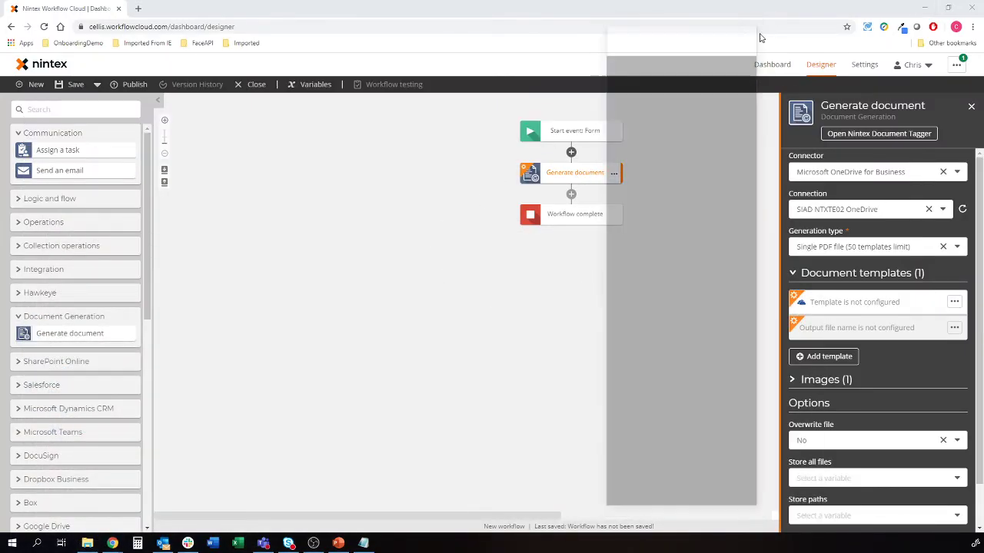
{"action": "left_click", "coordinate": [863, 303]}
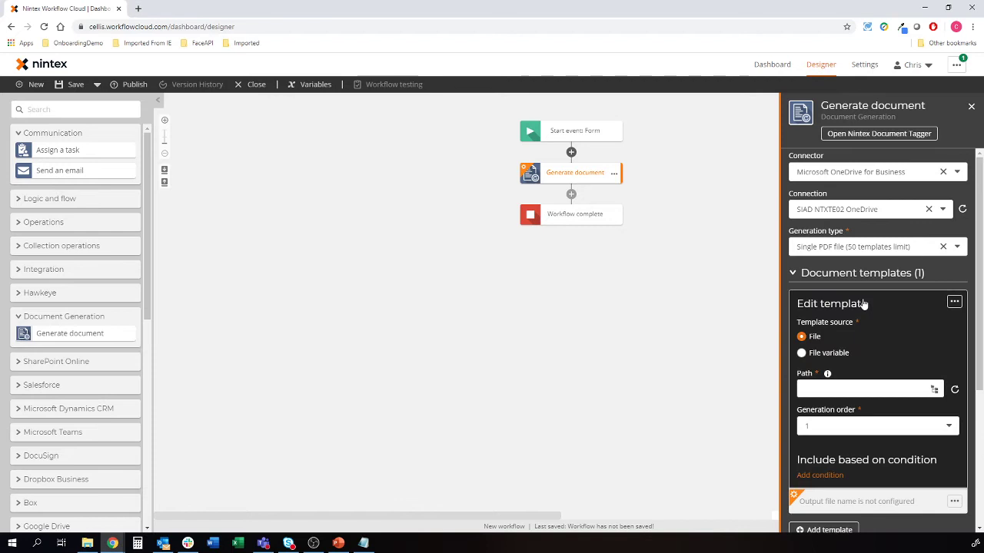
{"action": "left_click", "coordinate": [933, 390]}
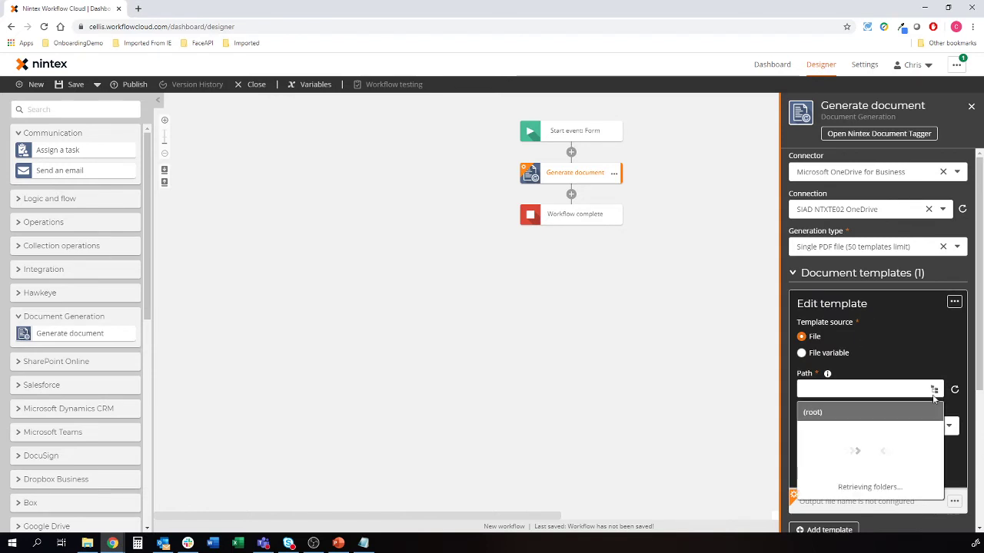
{"action": "scroll", "coordinate": [917, 372], "scroll_direction": "down", "scroll_amount": 1}
{"action": "scroll", "coordinate": [916, 372], "scroll_direction": "down", "scroll_amount": 2}
{"action": "left_click", "coordinate": [934, 287]}
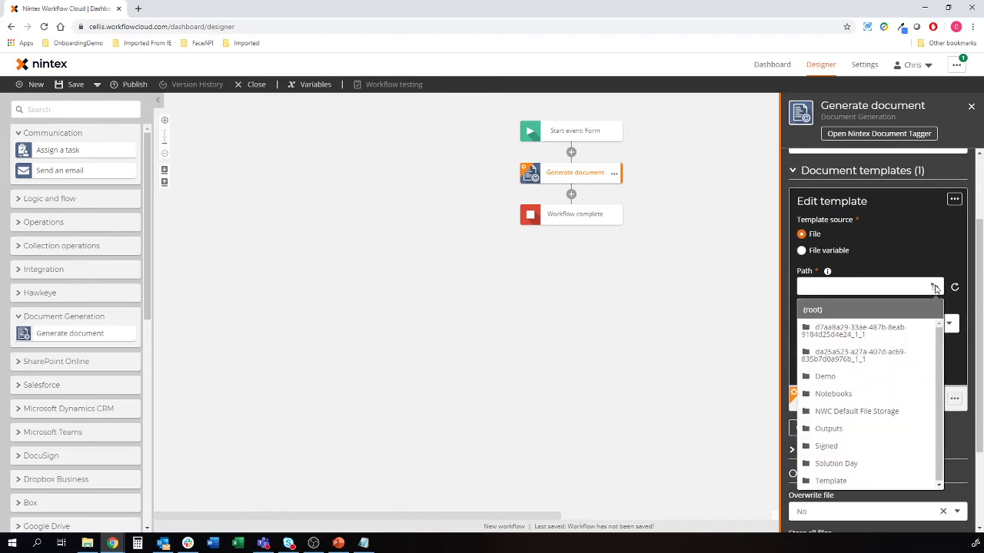
{"action": "left_click", "coordinate": [833, 480]}
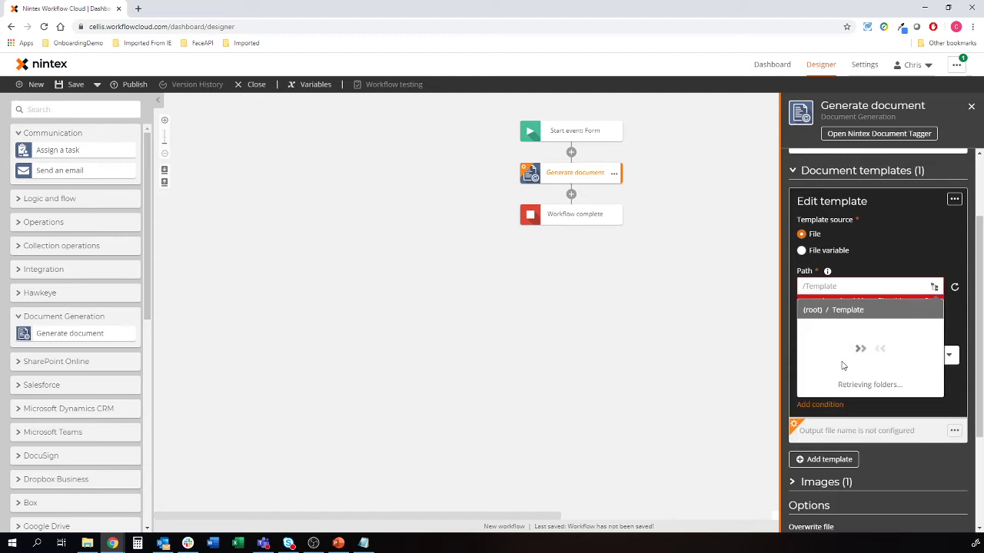
{"action": "left_click", "coordinate": [827, 328]}
{"action": "left_click", "coordinate": [834, 329]}
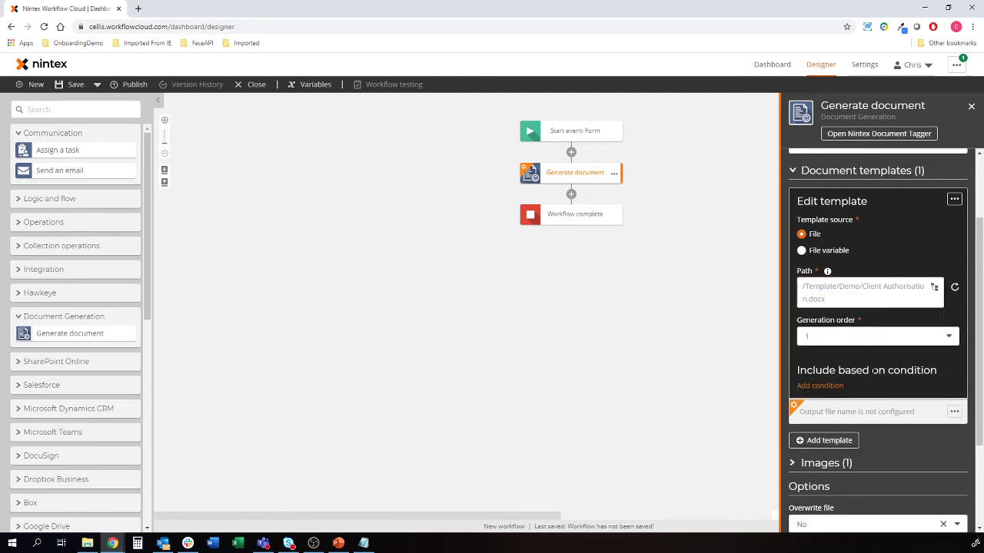
Name the output with the Name variable plus 'Client Authorisation', saved to /Demo
{"action": "left_click", "coordinate": [900, 410]}
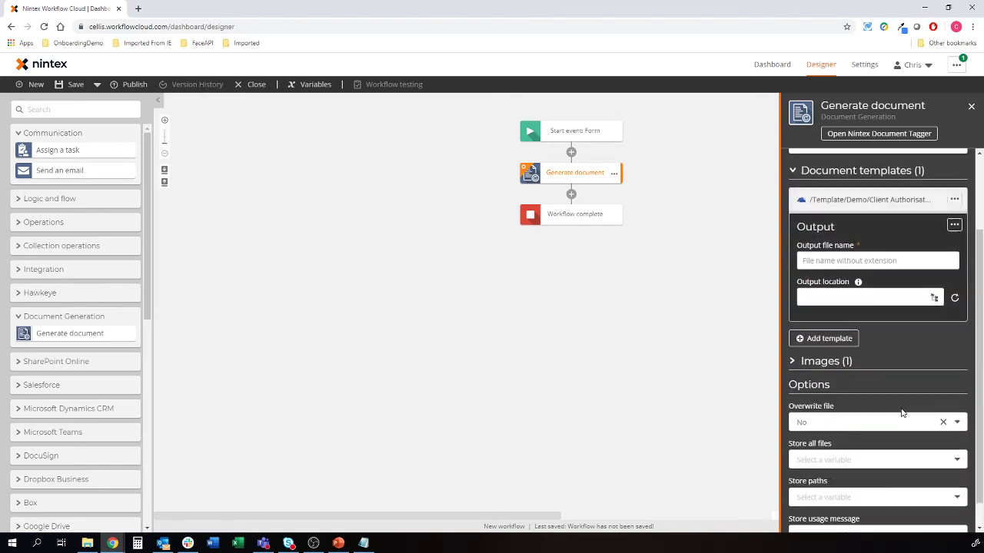
{"action": "left_click", "coordinate": [866, 261]}
{"action": "type", "text": "["}
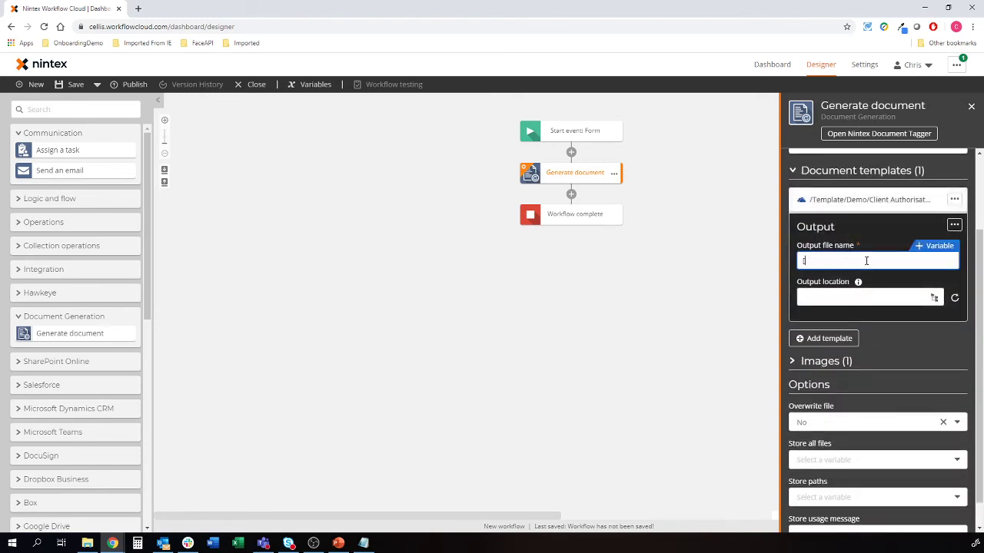
{"action": "type", "text": "[name"}
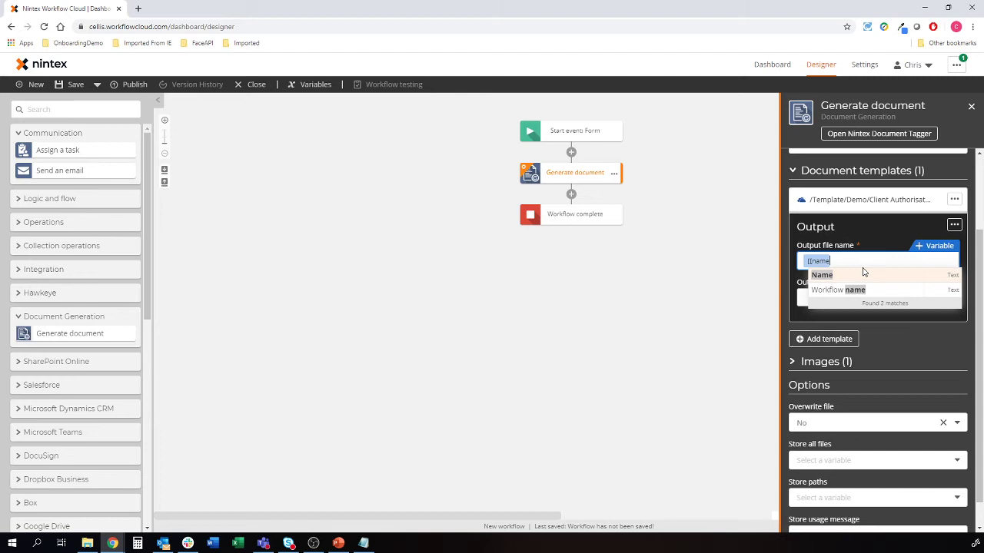
{"action": "left_click", "coordinate": [857, 275]}
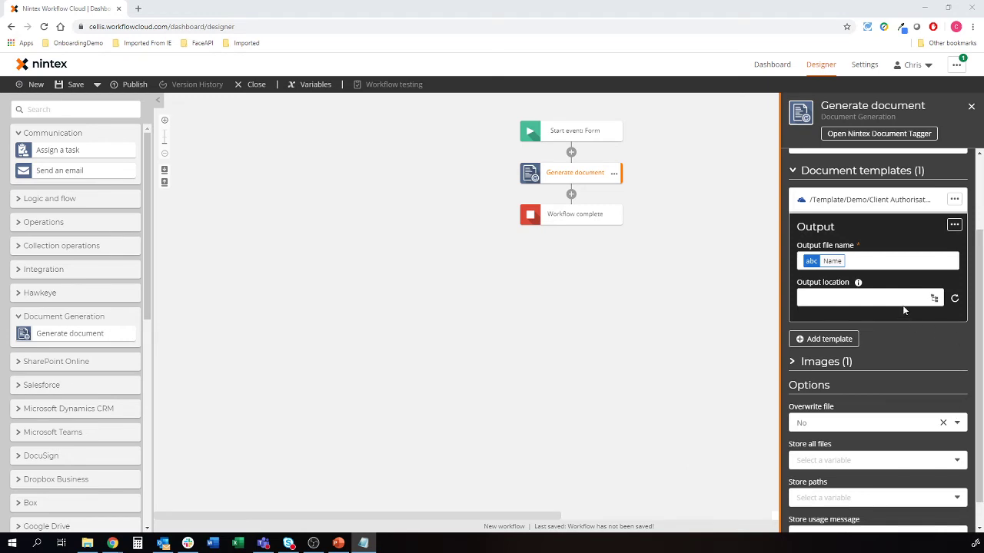
{"action": "left_click", "coordinate": [904, 264]}
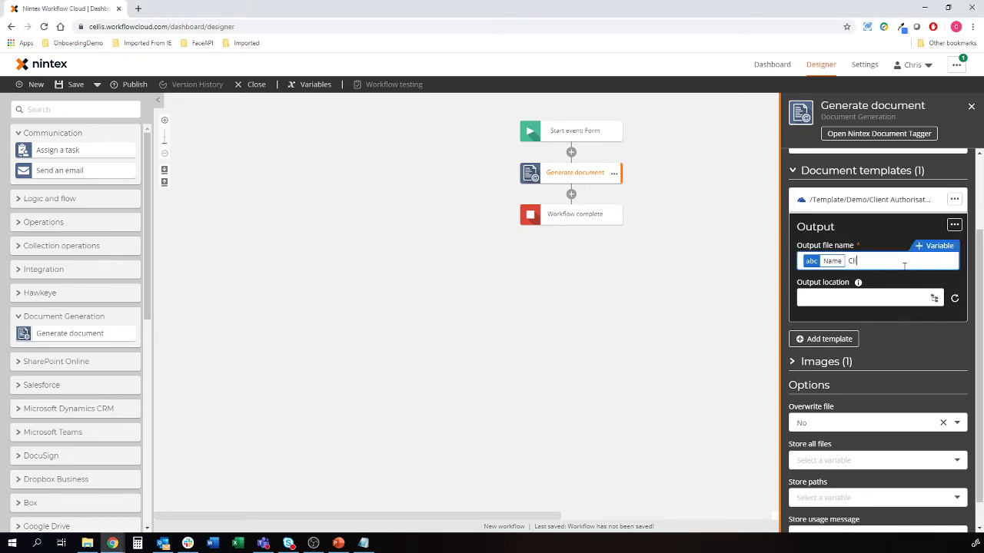
{"action": "type", "text": "Client Authorisation"}
{"action": "left_click", "coordinate": [934, 298]}
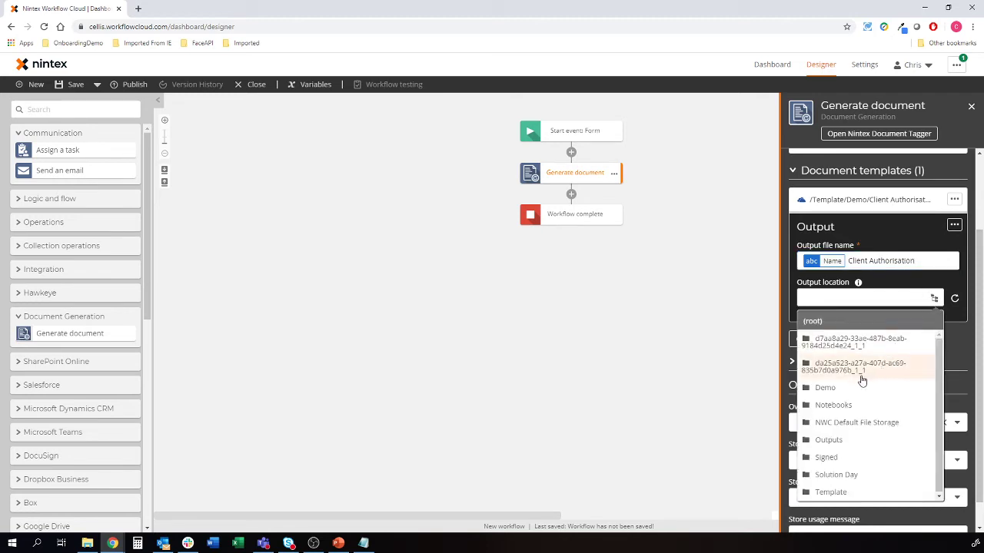
{"action": "left_click", "coordinate": [831, 387]}
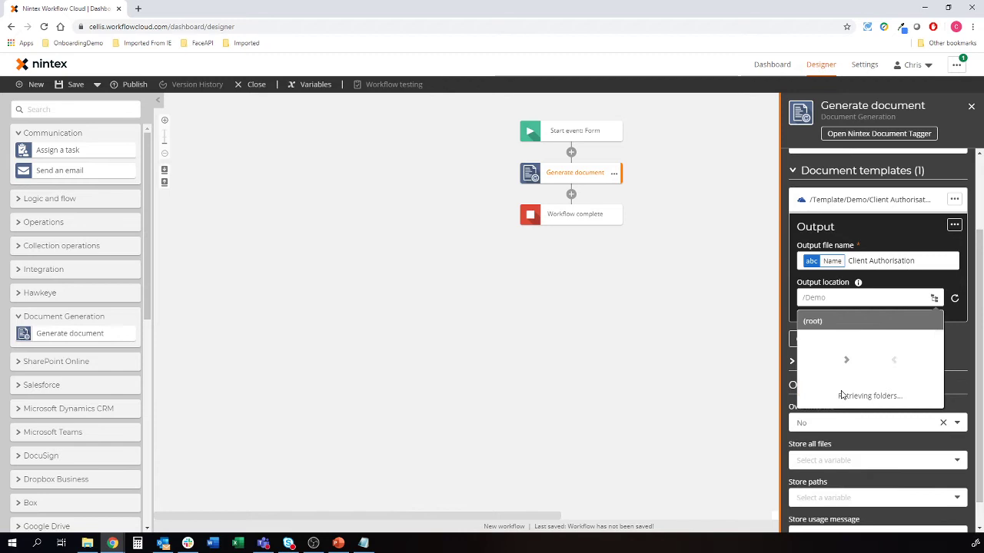
{"action": "left_click", "coordinate": [968, 350]}
{"action": "scroll", "coordinate": [884, 338], "scroll_direction": "down", "scroll_amount": 1}
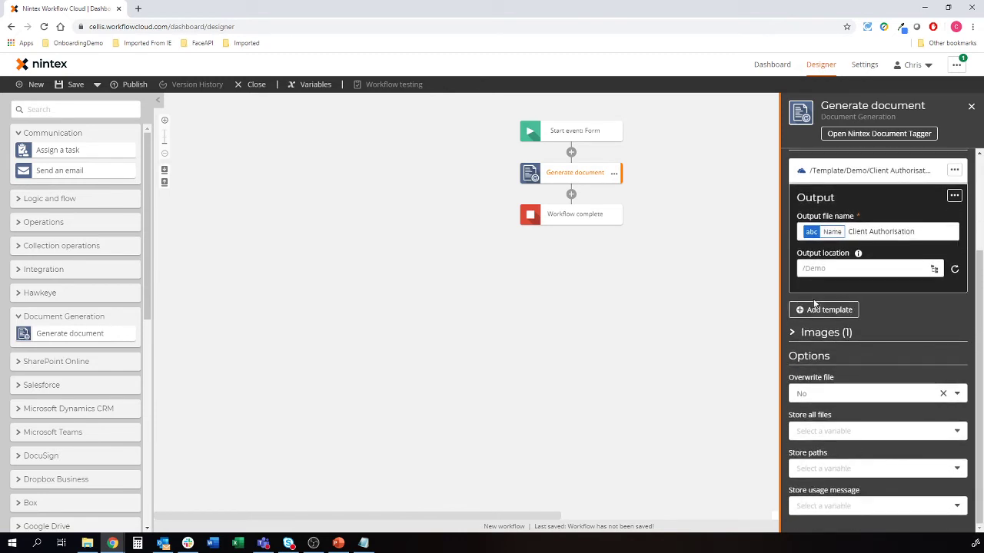
Store all generated files in a new collection variable named FilesCollection
{"action": "left_click", "coordinate": [955, 436]}
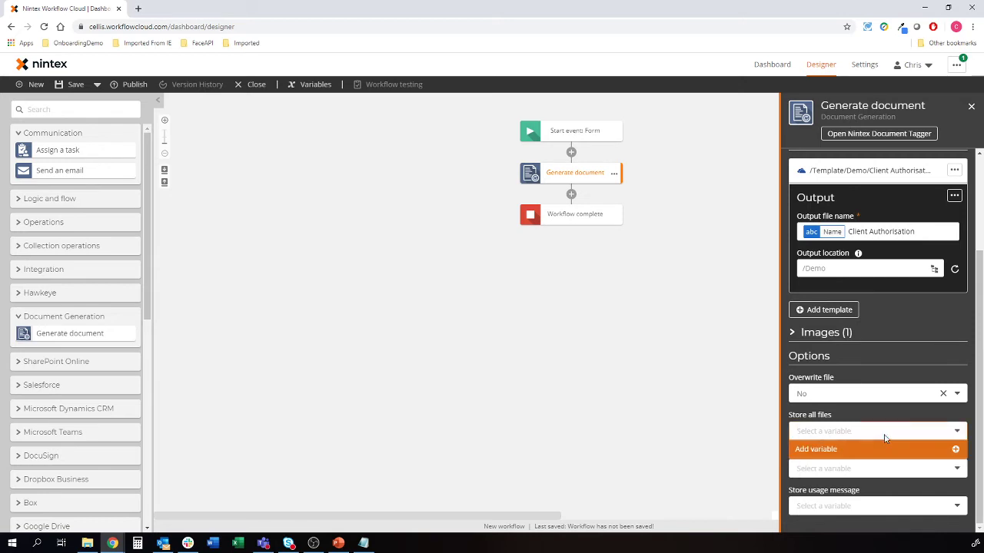
{"action": "left_click", "coordinate": [876, 450]}
{"action": "type", "text": "F"}
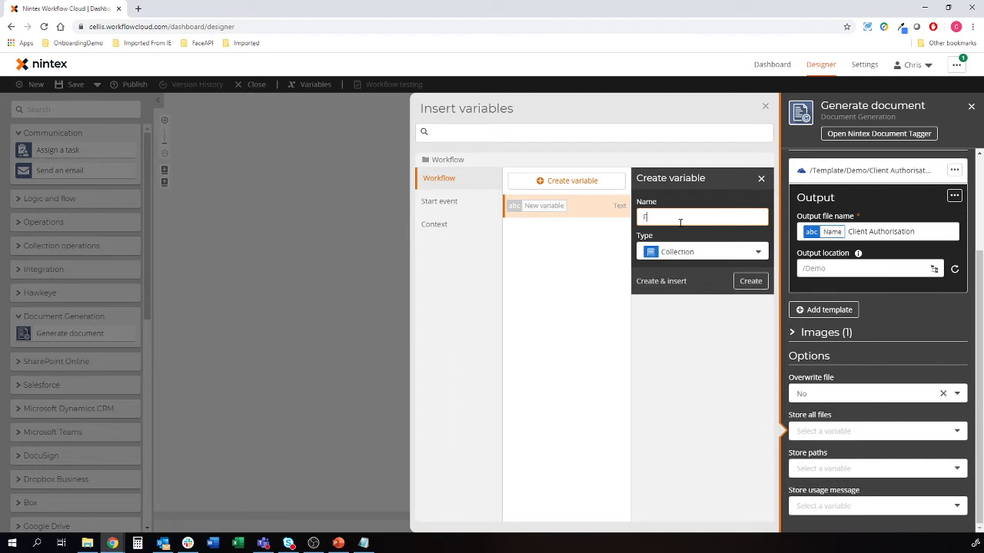
{"action": "type", "text": "ilesCollection"}
{"action": "left_click", "coordinate": [679, 281]}
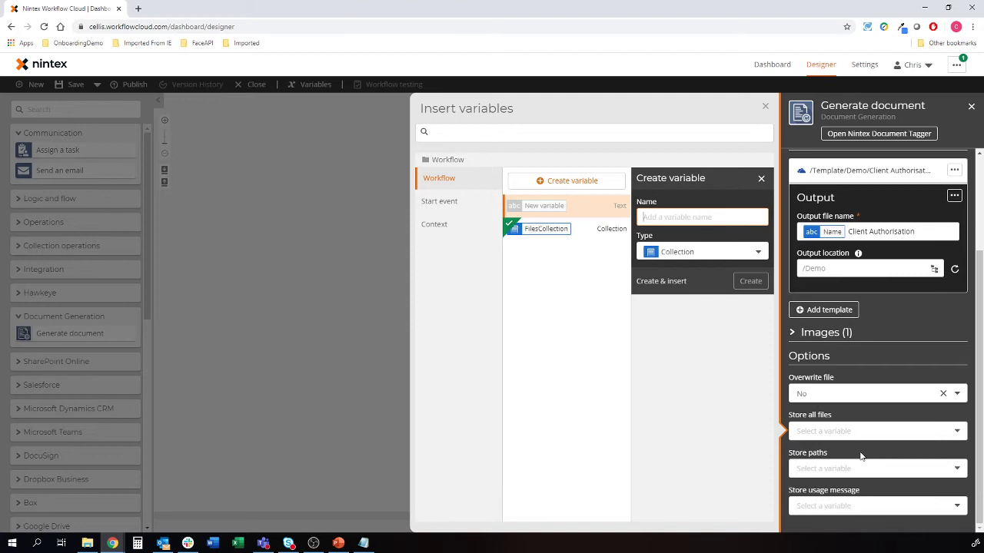
Store the file paths in a new PathsCollection variable and close the step settings
{"action": "left_click", "coordinate": [884, 469]}
{"action": "left_click", "coordinate": [825, 487]}
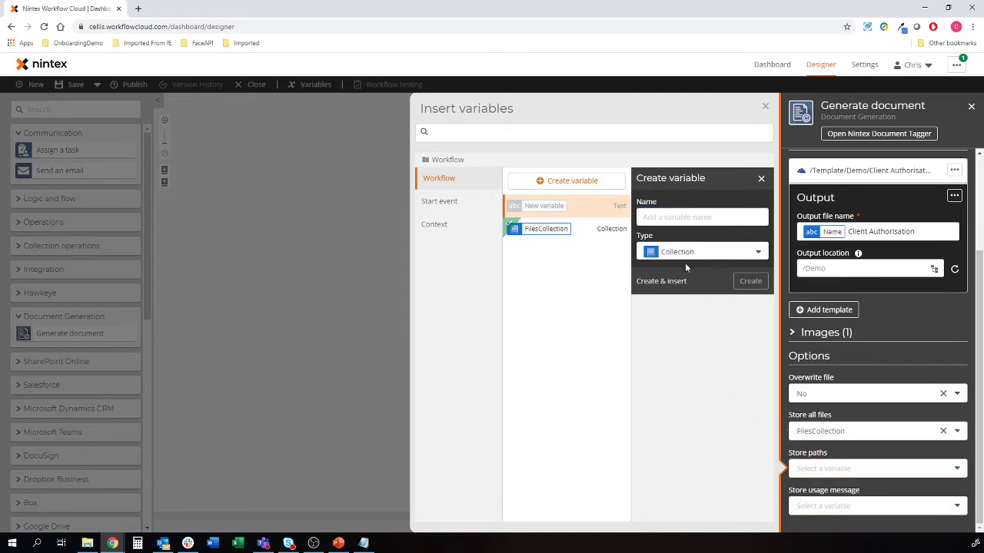
{"action": "left_click", "coordinate": [673, 218]}
{"action": "type", "text": "PathsCollection"}
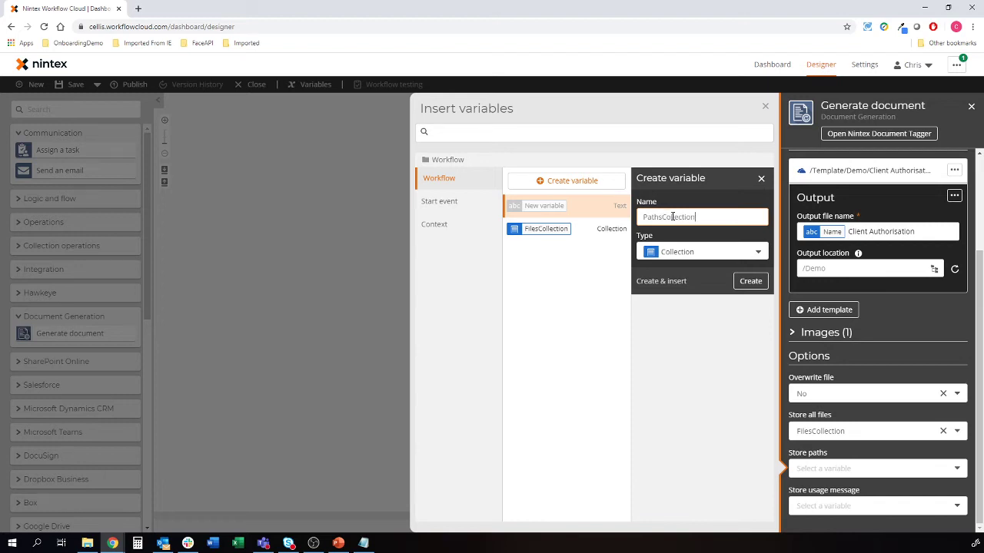
{"action": "left_click", "coordinate": [666, 282]}
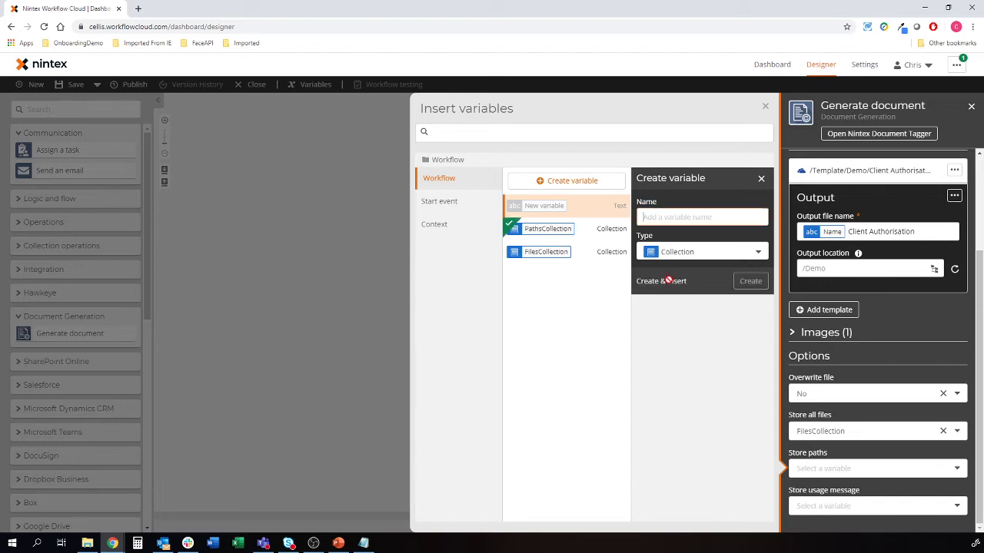
{"action": "left_click", "coordinate": [334, 283]}
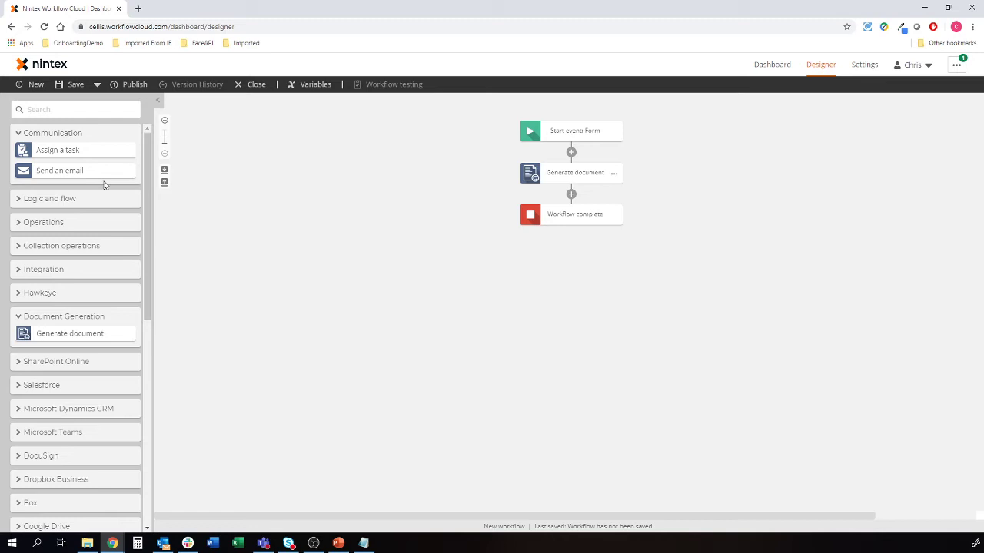
Add Get item from collection below Generate document, reading index 0 of FilesCollection
{"action": "left_click", "coordinate": [59, 113]}
{"action": "type", "text": "item c"}
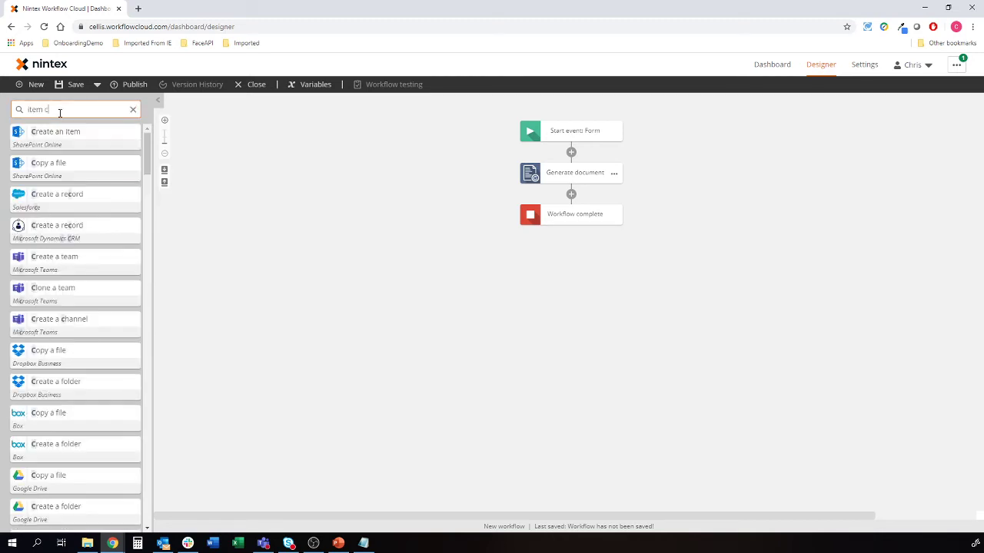
{"action": "type", "text": "ollection"}
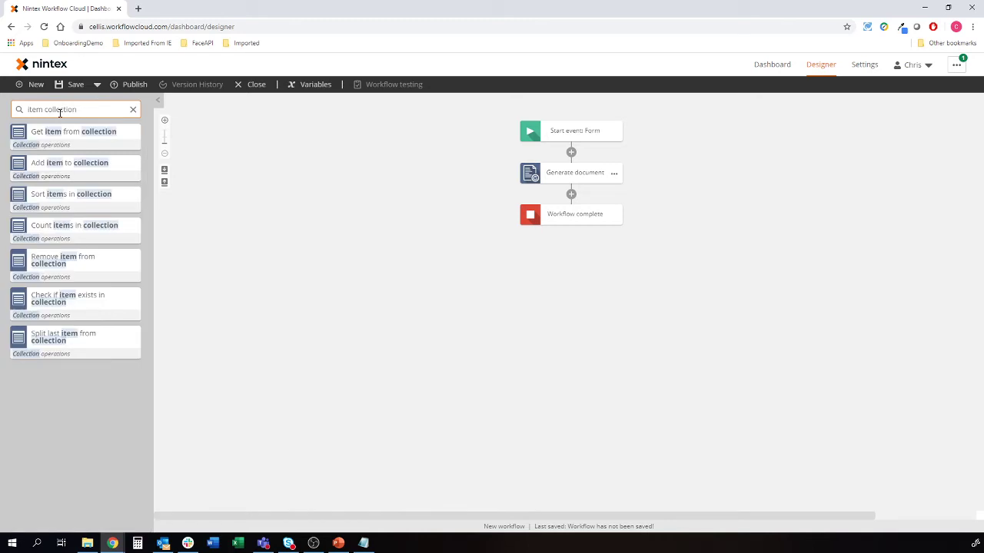
{"action": "left_click_drag", "start_coordinate": [64, 131], "coordinate": [572, 201]}
{"action": "left_click", "coordinate": [830, 159]}
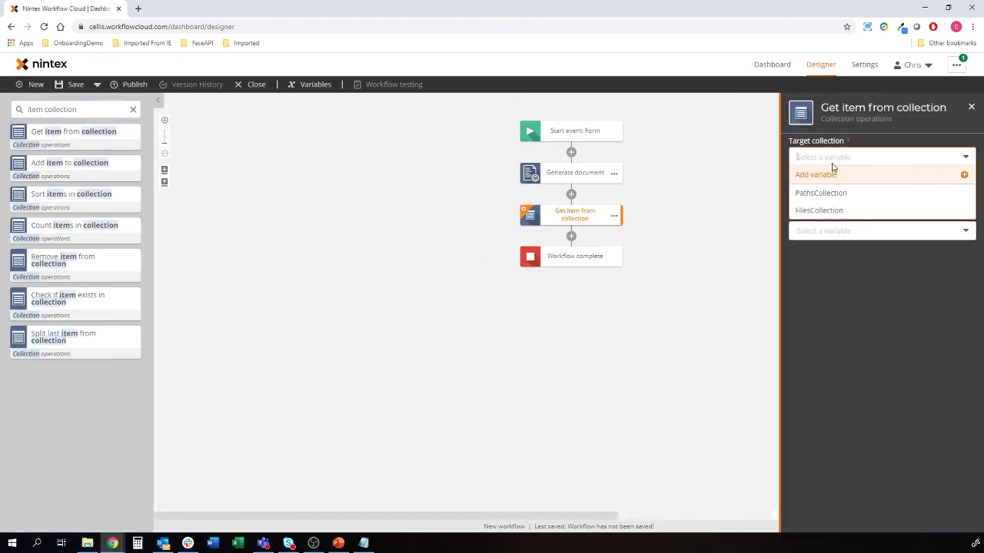
{"action": "left_click", "coordinate": [830, 212]}
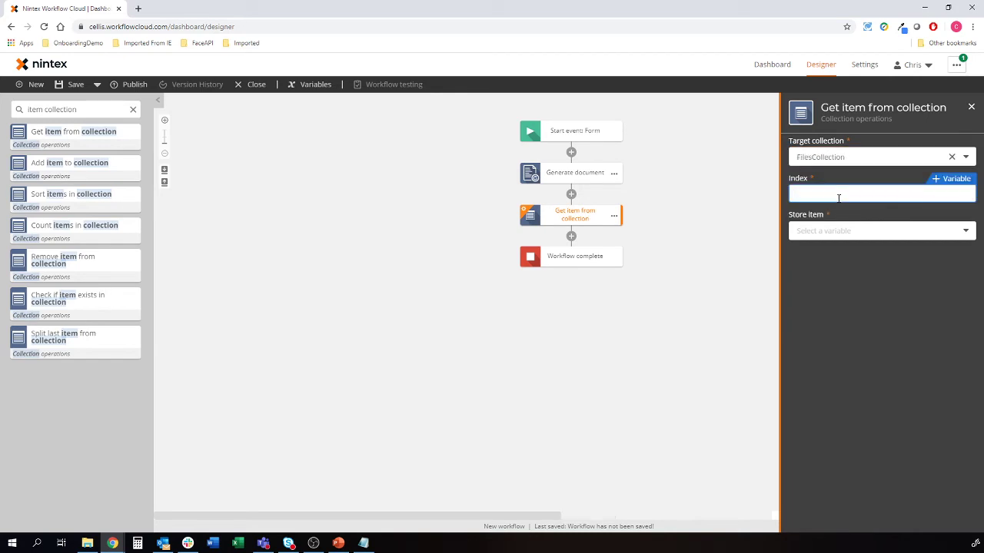
Store the retrieved item in a new File-type variable named File
{"action": "left_click", "coordinate": [838, 230]}
{"action": "left_click", "coordinate": [830, 247]}
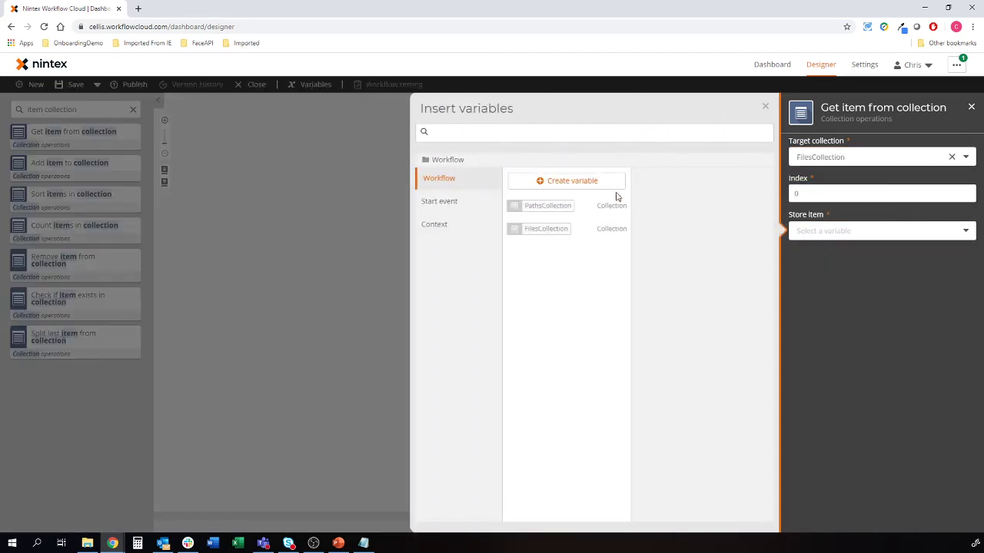
{"action": "left_click", "coordinate": [598, 183]}
{"action": "type", "text": "File"}
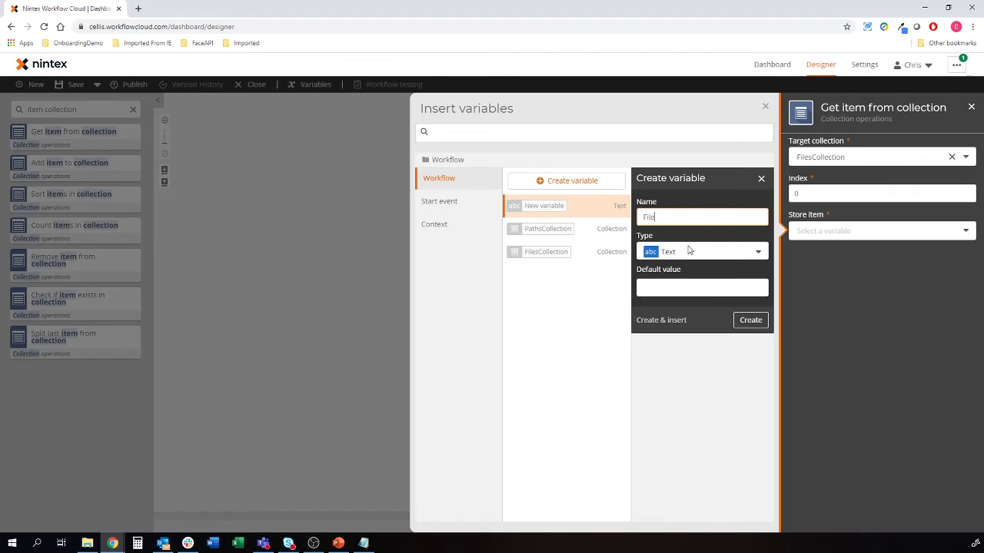
{"action": "left_click", "coordinate": [689, 250]}
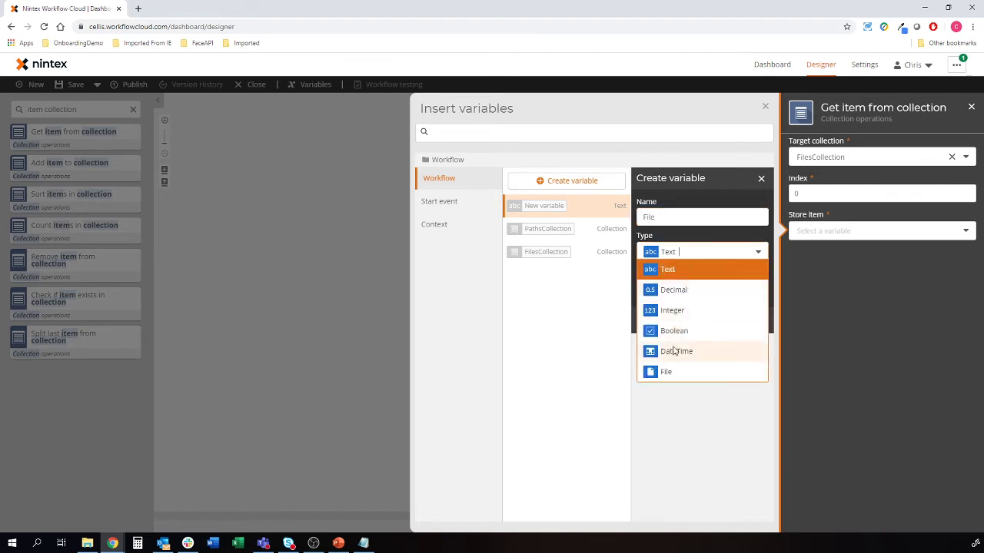
{"action": "left_click", "coordinate": [674, 372]}
{"action": "left_click", "coordinate": [667, 283]}
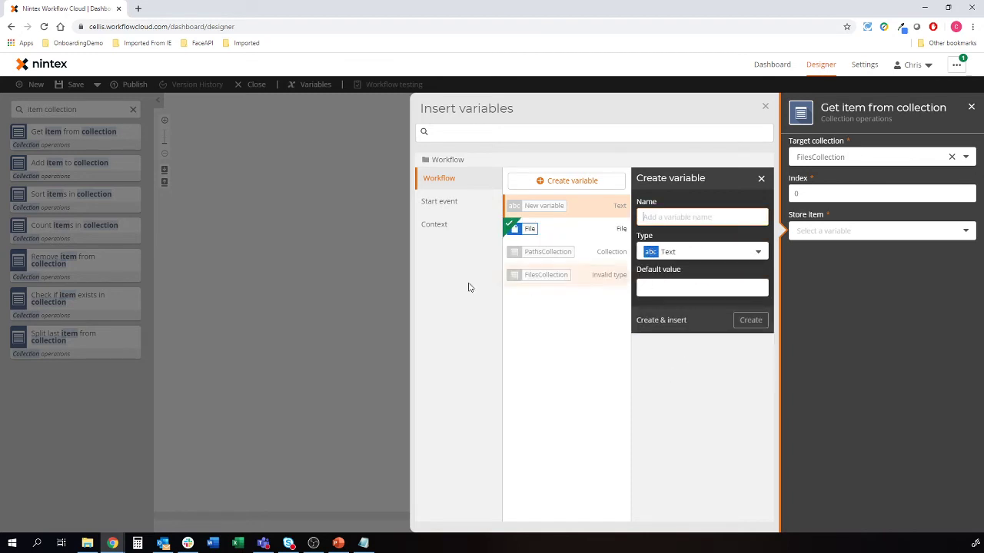
{"action": "left_click", "coordinate": [384, 283]}
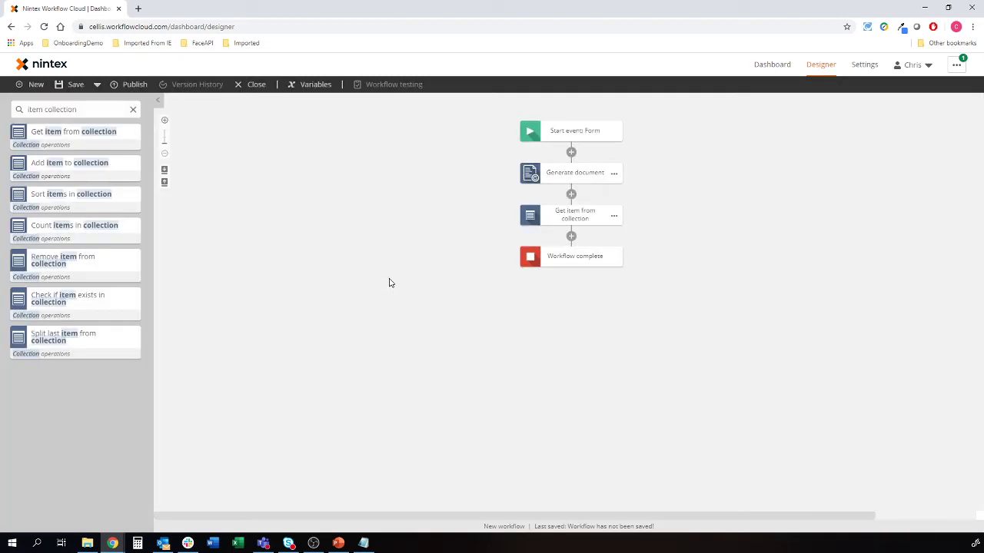
Add an Adobe Sign Get signature step below Get item from collection
{"action": "triple_click", "coordinate": [56, 109]}
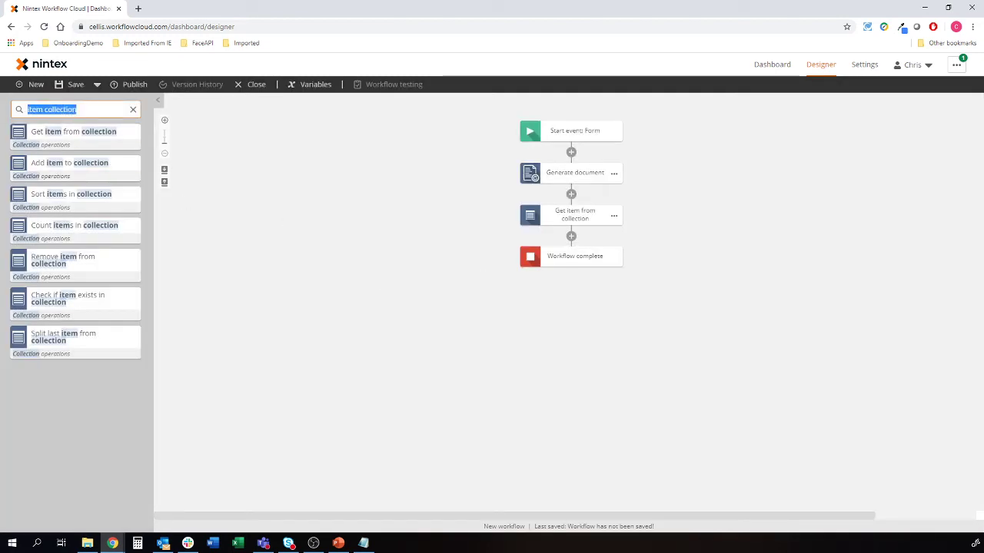
{"action": "type", "text": "adobe"}
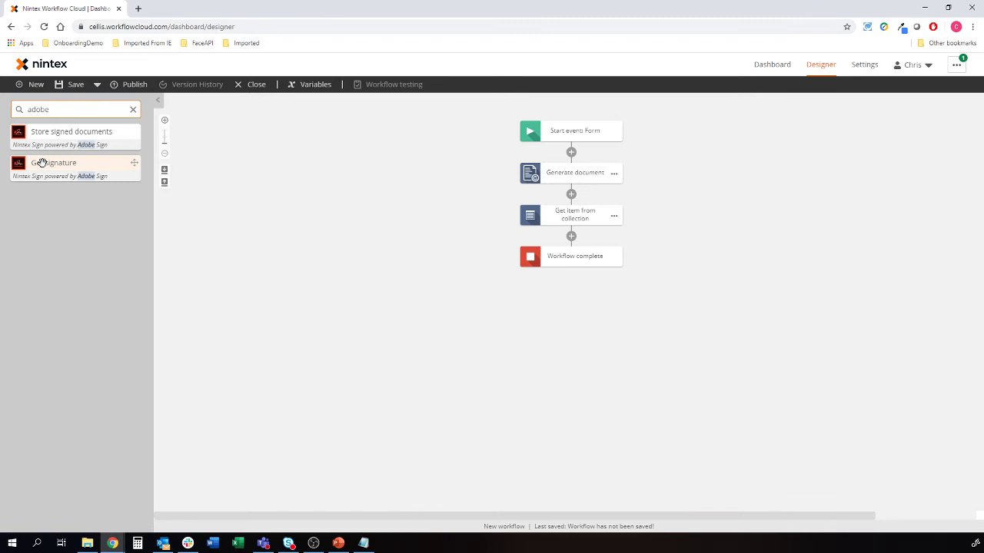
{"action": "mouse_move", "coordinate": [41, 161]}
{"action": "left_mouse_down"}
{"action": "mouse_move", "coordinate": [113, 199]}
{"action": "mouse_move", "coordinate": [516, 292]}
{"action": "mouse_move", "coordinate": [567, 246]}
{"action": "mouse_move", "coordinate": [555, 236]}
{"action": "left_mouse_up"}
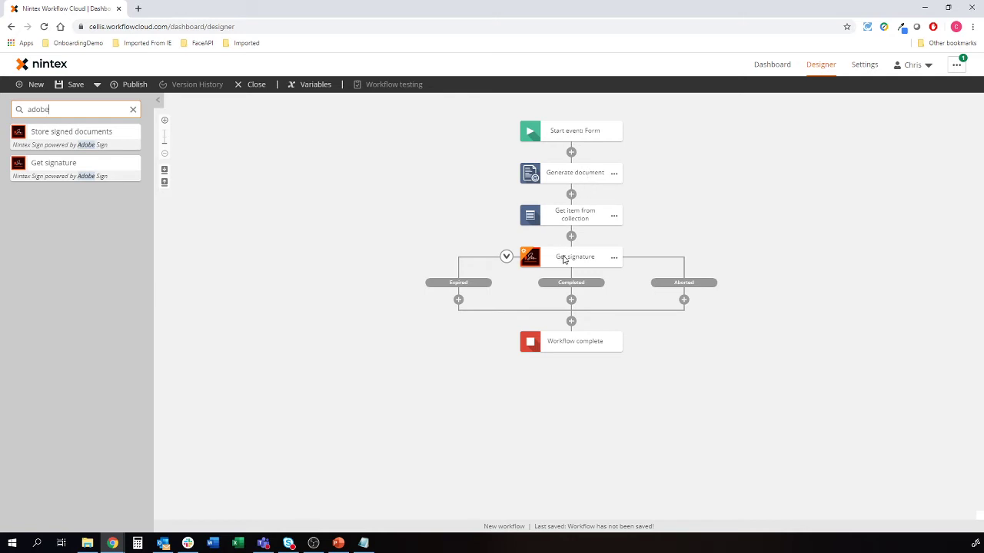
{"action": "left_click", "coordinate": [565, 259]}
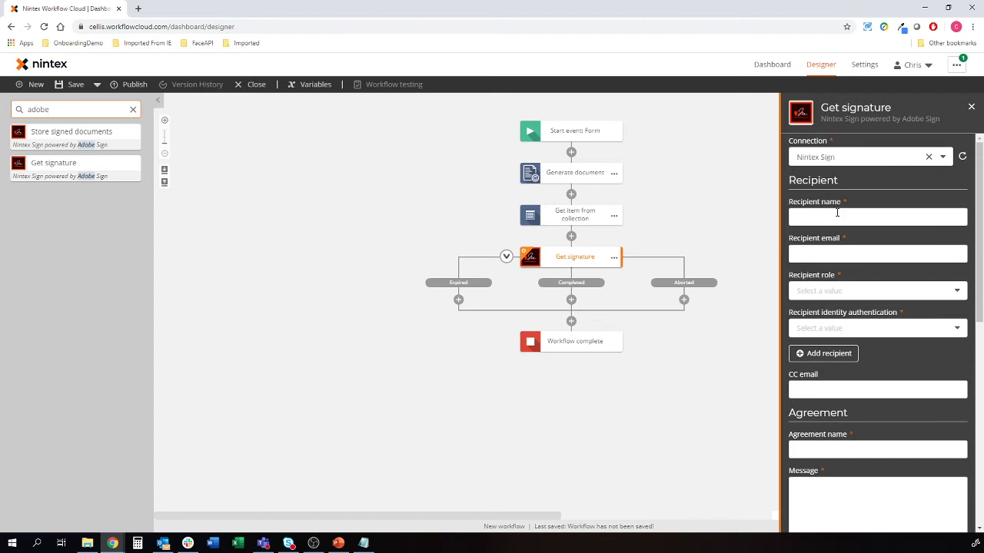
Enter the recipient's name and e-mail address, as a Signer with Email identity authentication
{"action": "left_click", "coordinate": [837, 216]}
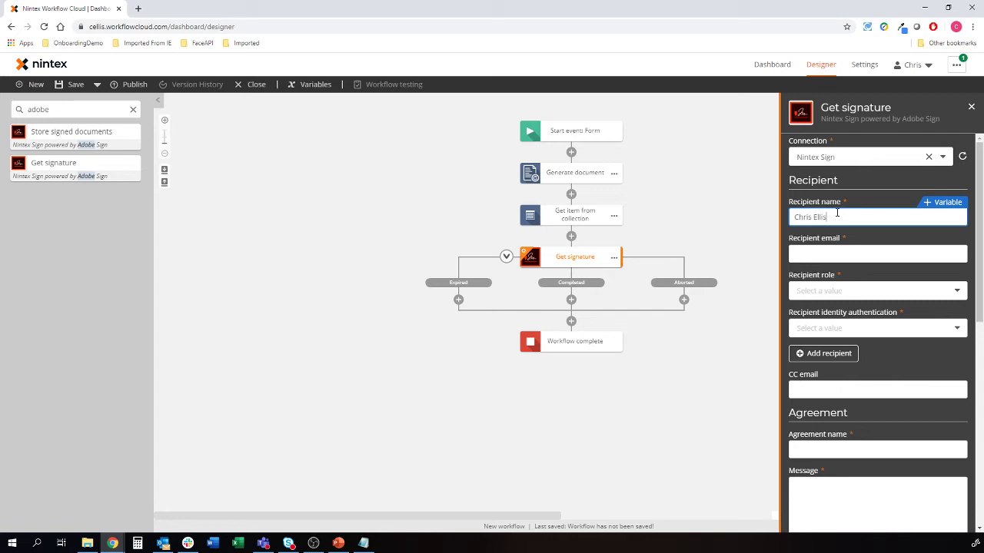
{"action": "left_click", "coordinate": [843, 254]}
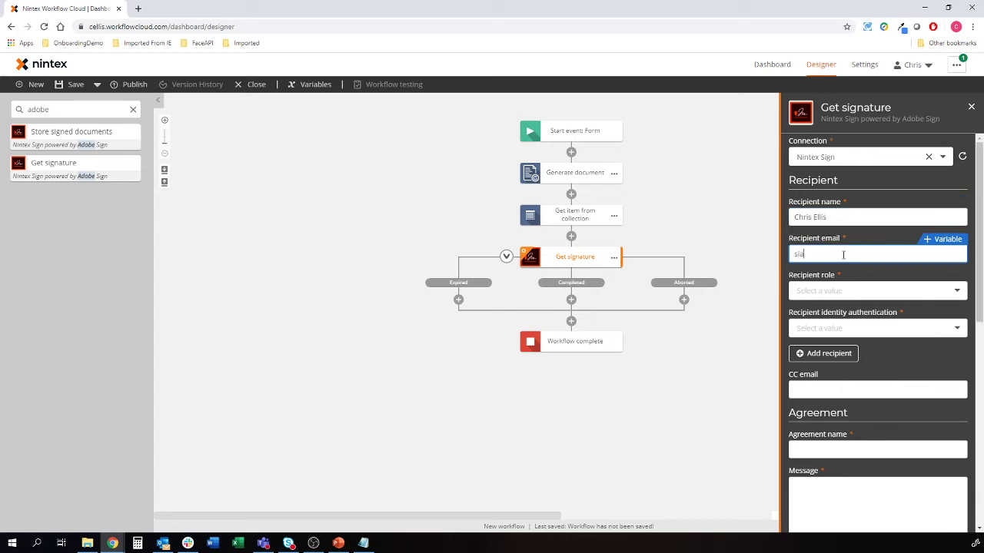
{"action": "left_click", "coordinate": [855, 296]}
{"action": "left_click", "coordinate": [824, 311]}
{"action": "left_click", "coordinate": [840, 329]}
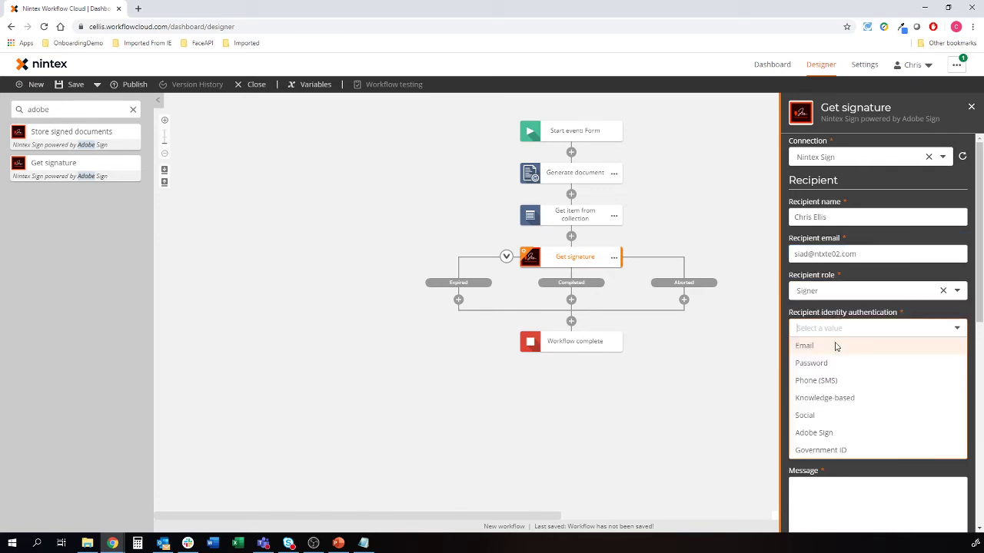
{"action": "left_click", "coordinate": [837, 345]}
Set the agreement name to the Name variable followed by 'Client'
{"action": "scroll", "coordinate": [896, 343], "scroll_direction": "down", "scroll_amount": 3}
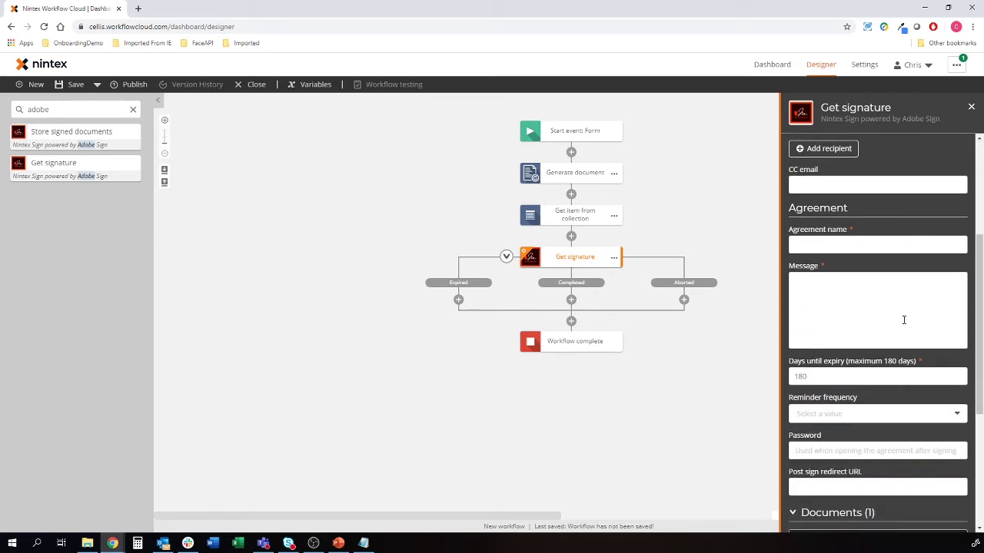
{"action": "left_click", "coordinate": [891, 245]}
{"action": "type", "text": "["}
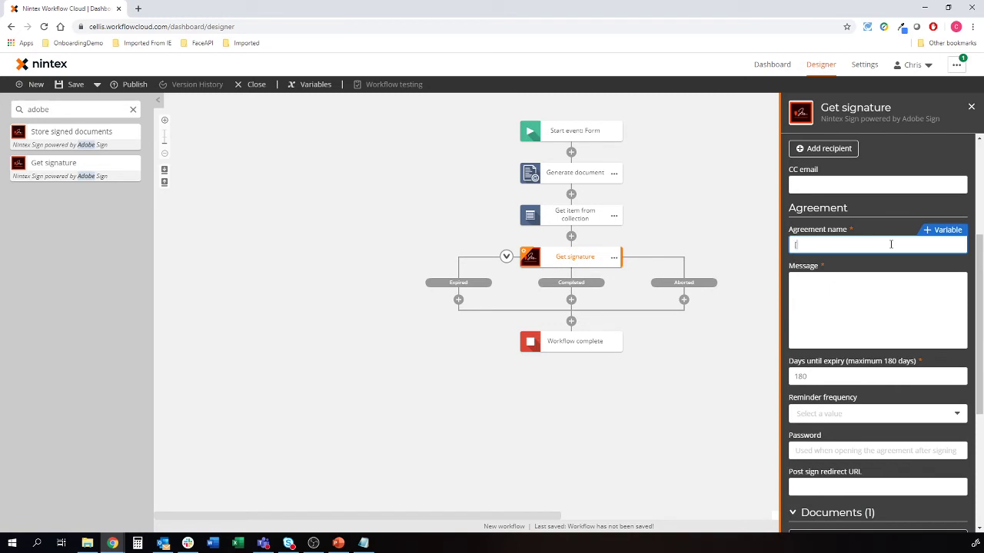
{"action": "type", "text": "[name"}
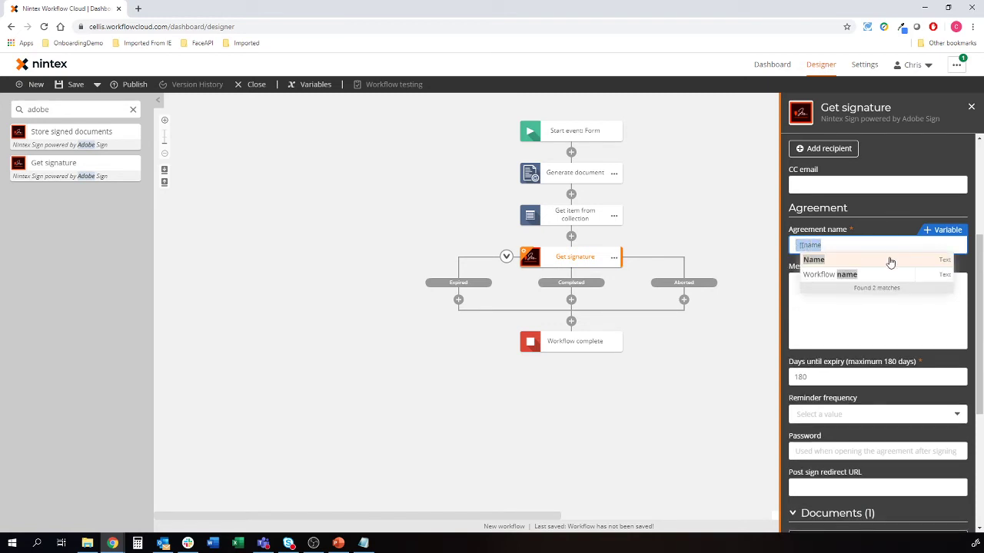
{"action": "left_click", "coordinate": [890, 261]}
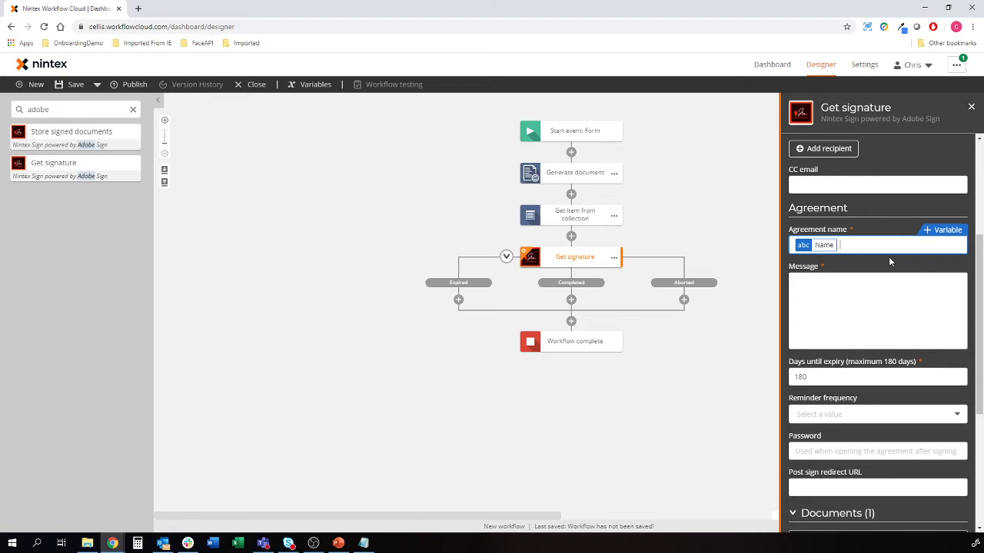
{"action": "type", "text": "Client Authorisation"}
Write the message 'Please sign the attached.' and set expiry to 3 days
{"action": "left_click", "coordinate": [873, 306]}
{"action": "type", "text": "Please"}
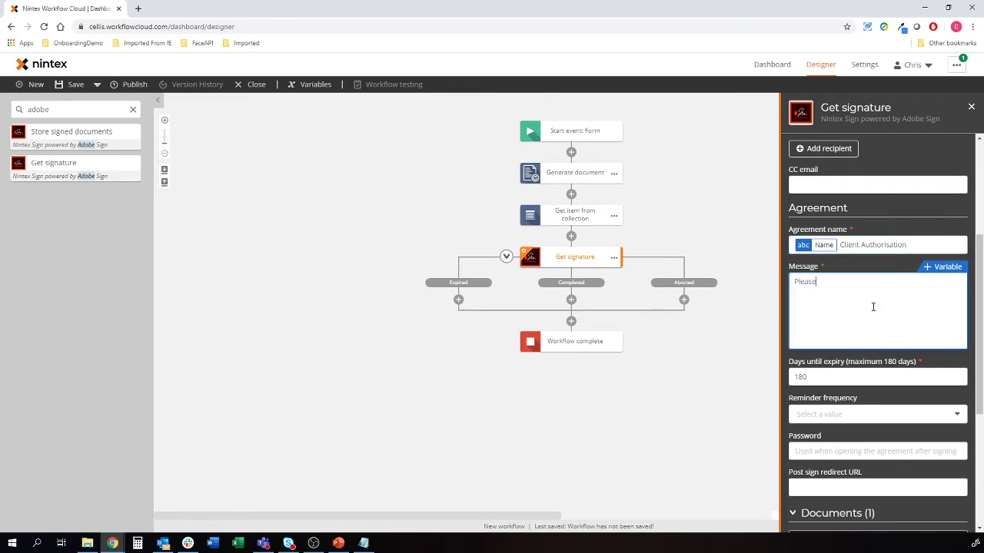
{"action": "type", "text": " sgi"}
{"action": "type", "text": "n the attached."}
{"action": "key", "text": "Tab"}
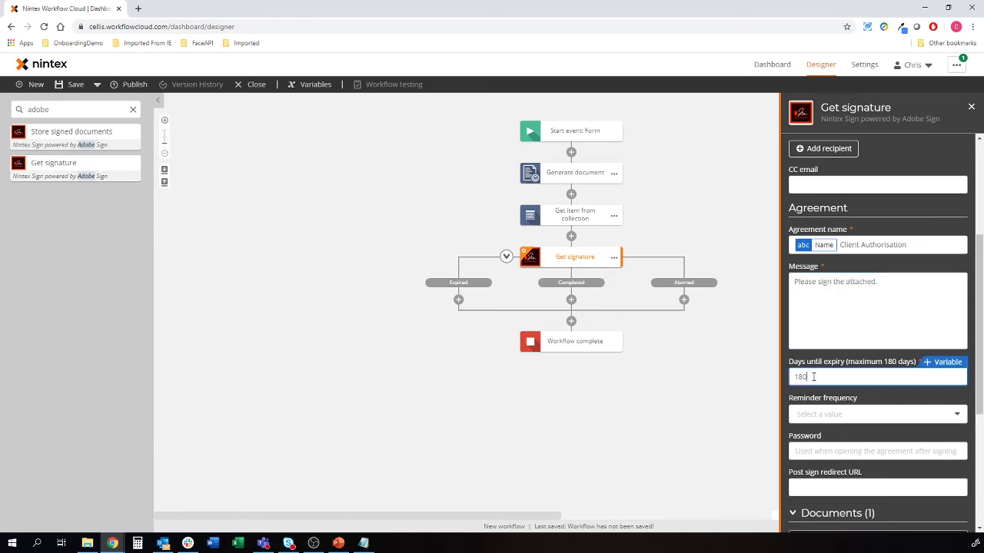
{"action": "type", "text": "3"}
{"action": "scroll", "coordinate": [844, 422], "scroll_direction": "down", "scroll_amount": 2}
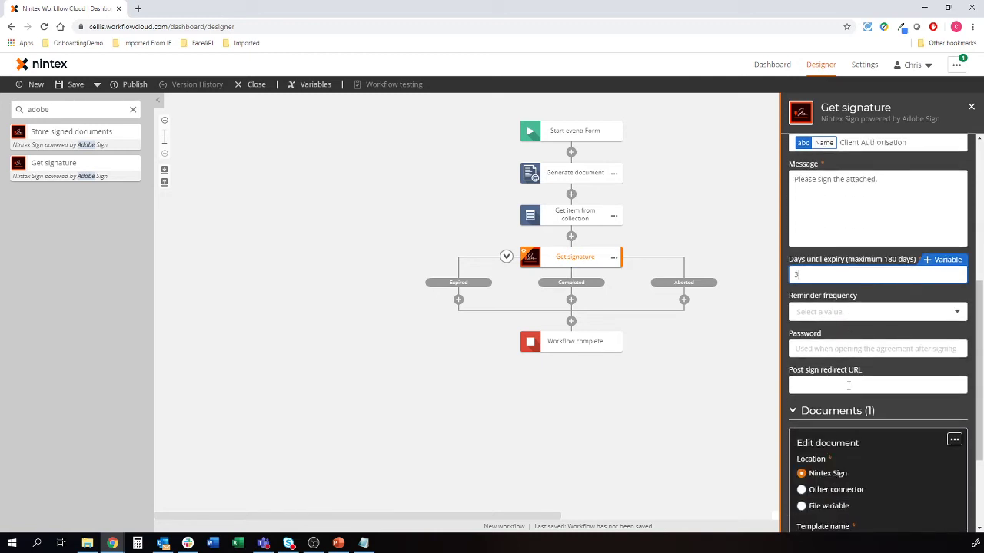
{"action": "scroll", "coordinate": [850, 384], "scroll_direction": "down", "scroll_amount": 3}
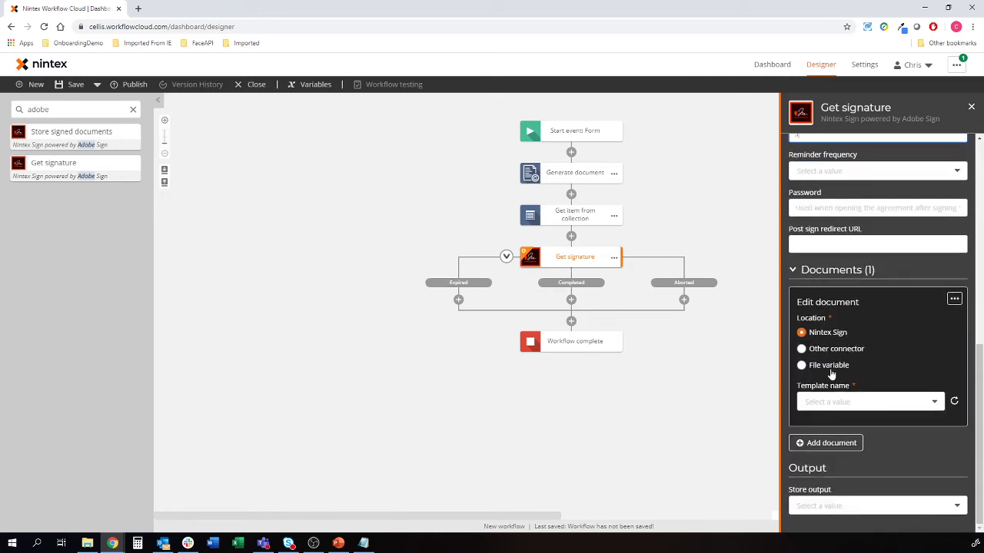
Use the File variable as the document to be signed
{"action": "left_click", "coordinate": [830, 367]}
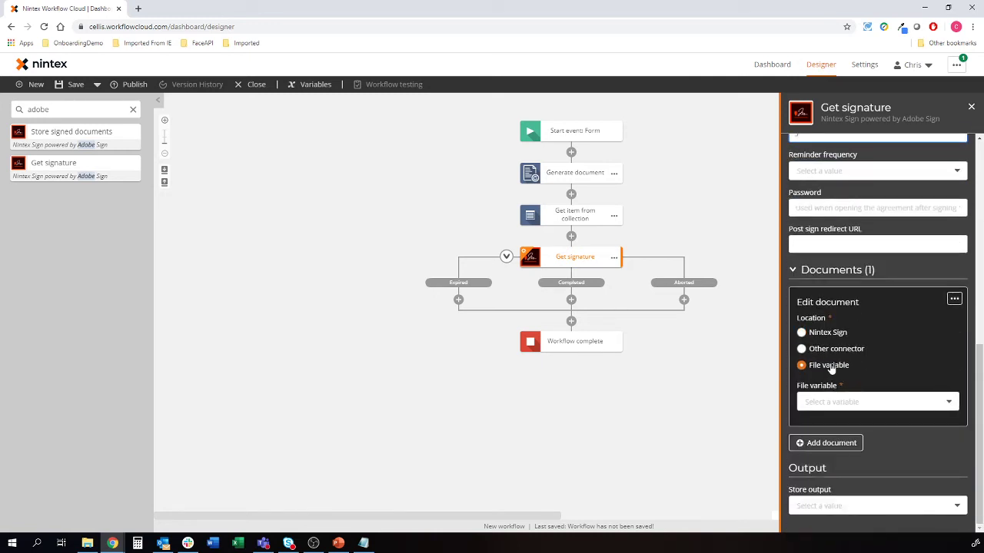
{"action": "left_click", "coordinate": [841, 404]}
{"action": "left_click", "coordinate": [841, 437]}
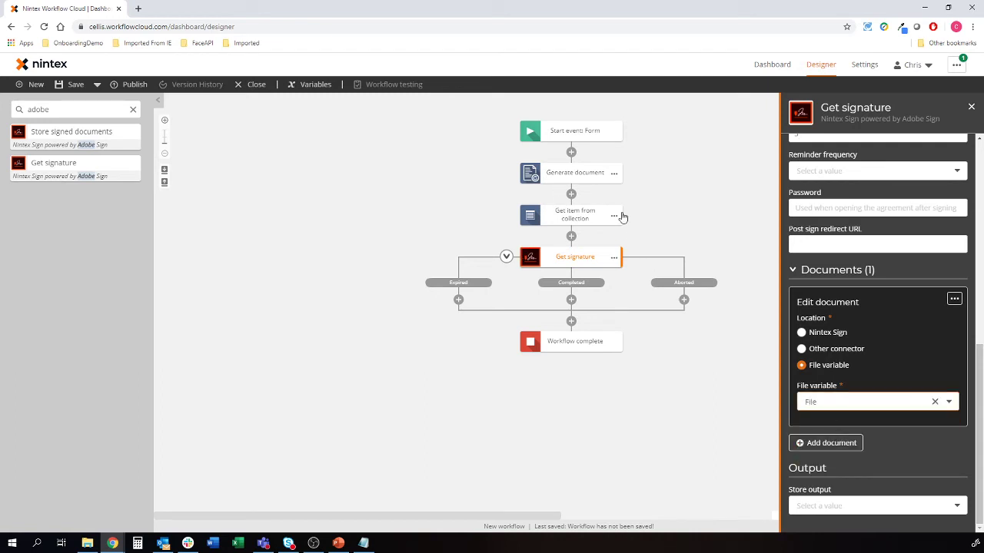
Save the Agreement ID output to a new AgreementID variable and close the settings
{"action": "left_click", "coordinate": [881, 509]}
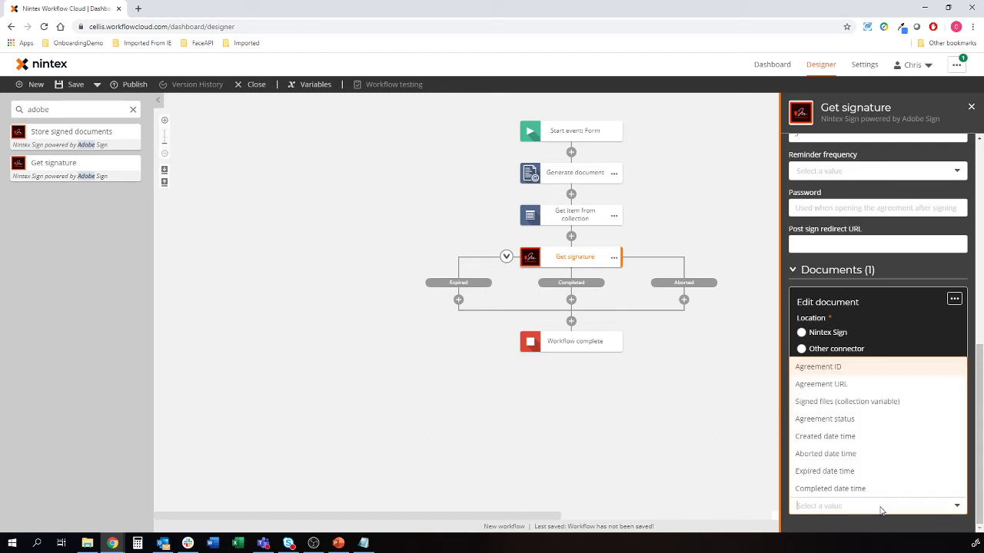
{"action": "left_click", "coordinate": [823, 370]}
{"action": "scroll", "coordinate": [875, 498], "scroll_direction": "down", "scroll_amount": 1}
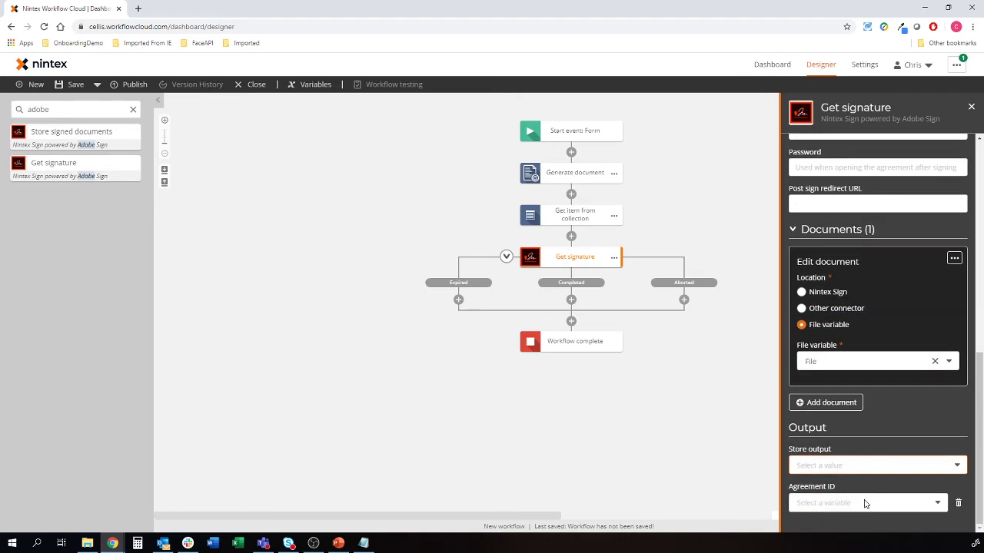
{"action": "left_click", "coordinate": [821, 512]}
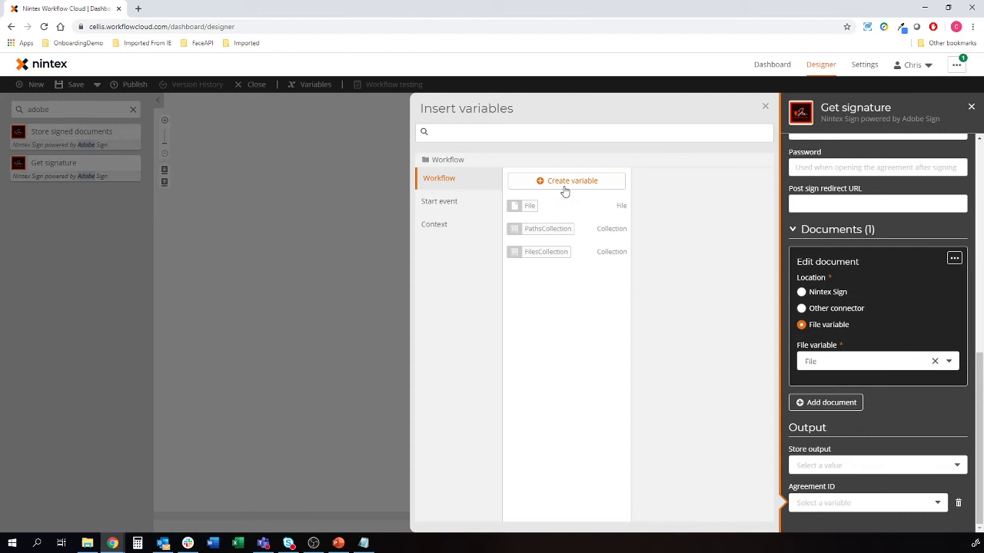
{"action": "left_click", "coordinate": [564, 184]}
{"action": "type", "text": "AgreementID"}
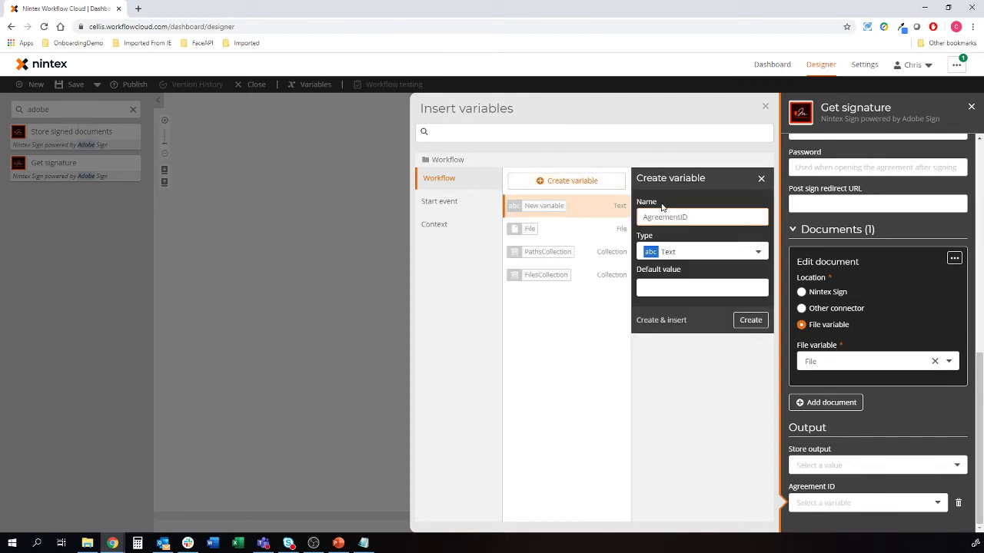
{"action": "left_click", "coordinate": [662, 320]}
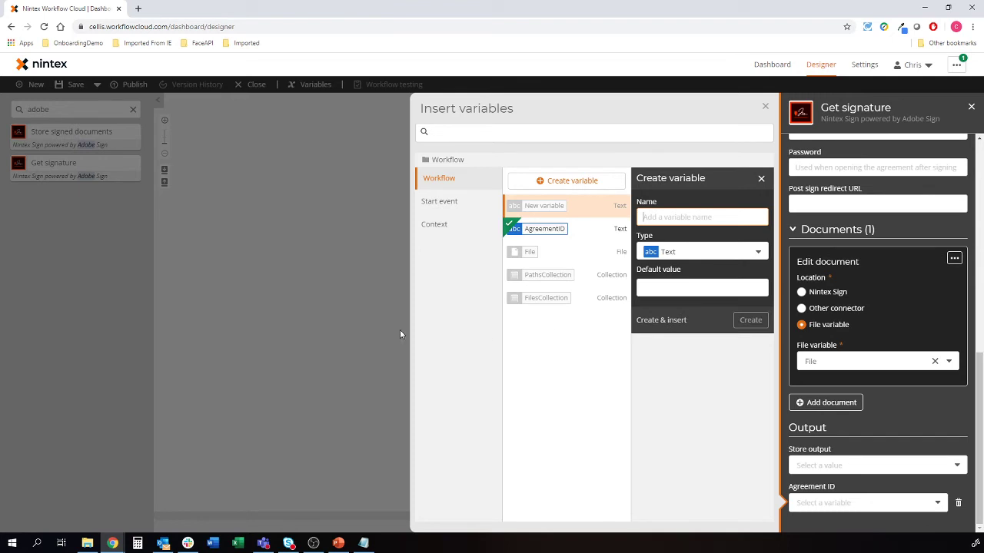
{"action": "left_click", "coordinate": [338, 328]}
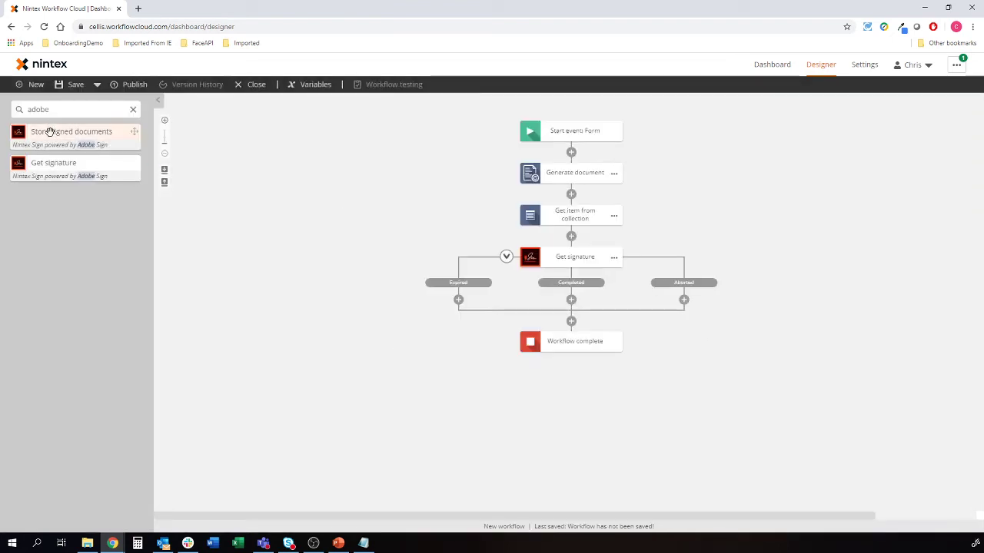
Add Store signed documents to the Completed branch, using AgreementID as the agreement
{"action": "left_click_drag", "start_coordinate": [49, 132], "coordinate": [570, 299]}
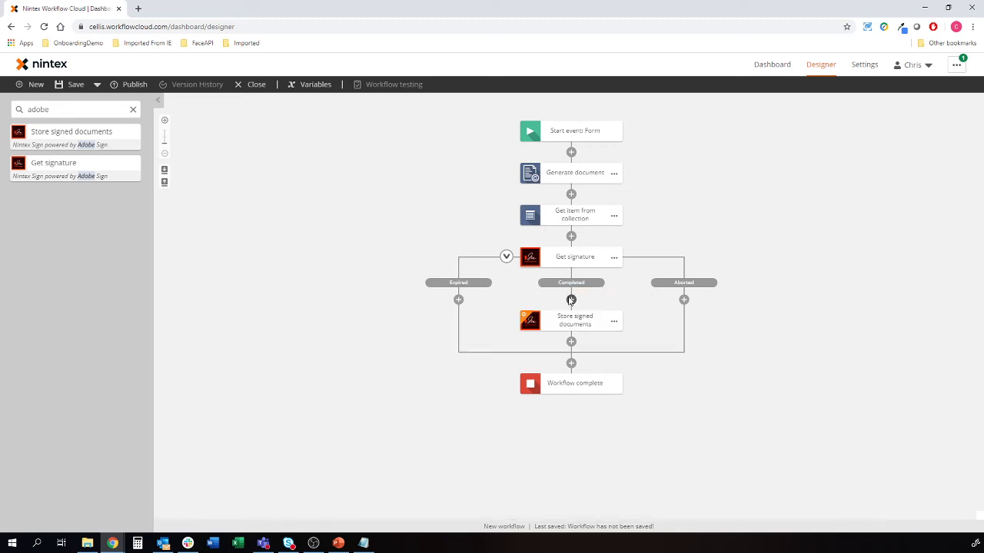
{"action": "left_click", "coordinate": [569, 319]}
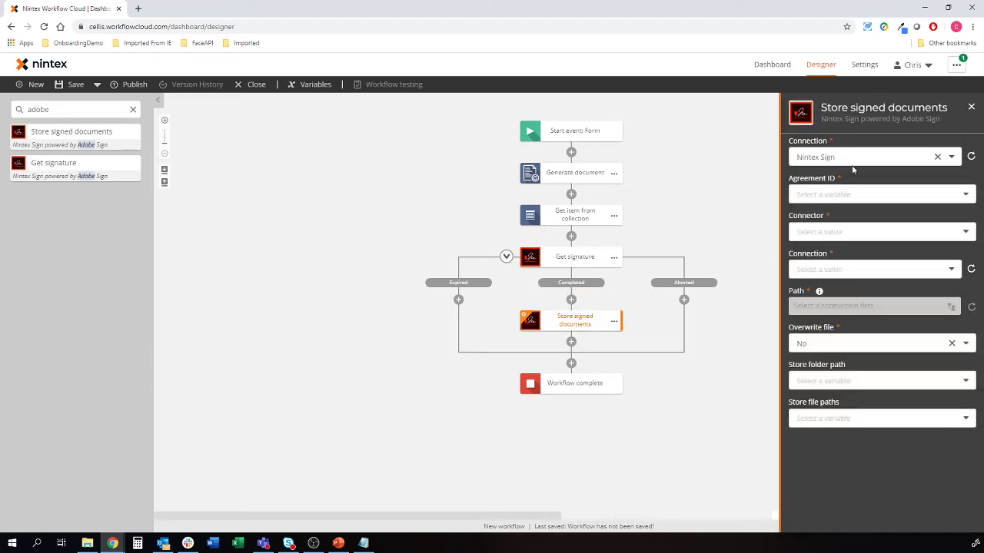
{"action": "left_click", "coordinate": [855, 196]}
{"action": "left_click", "coordinate": [836, 230]}
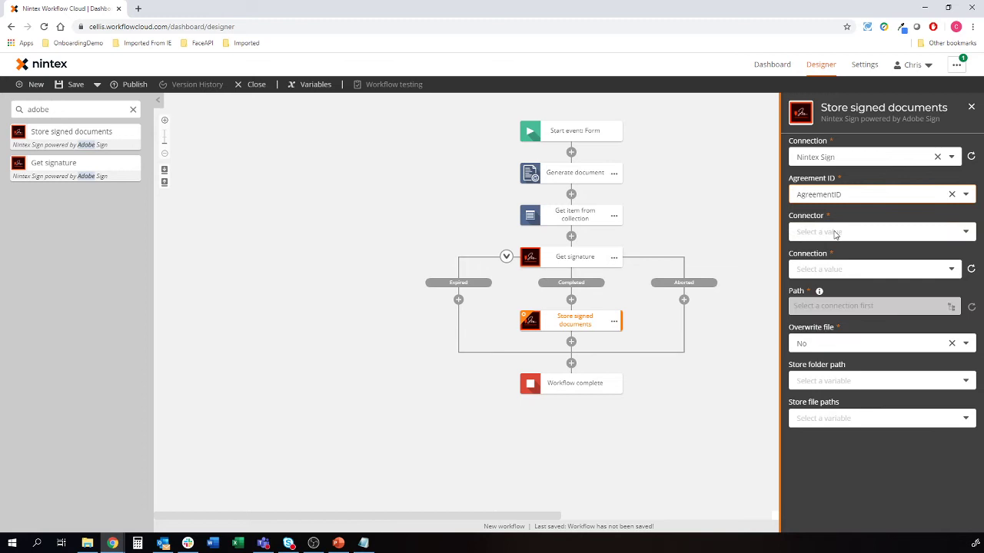
Save the signed files to the /Signed folder in Microsoft OneDrive for Business
{"action": "left_click", "coordinate": [847, 232]}
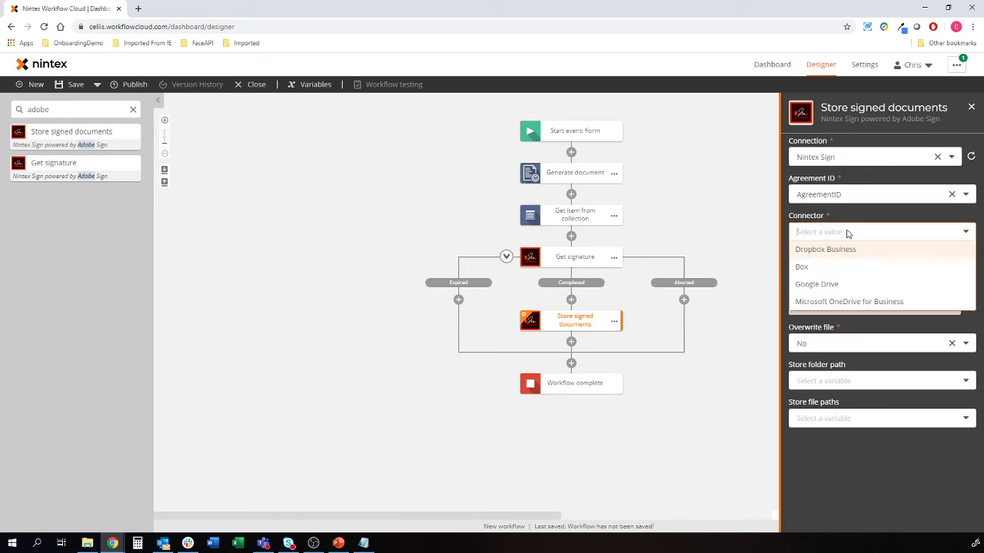
{"action": "left_click", "coordinate": [849, 300]}
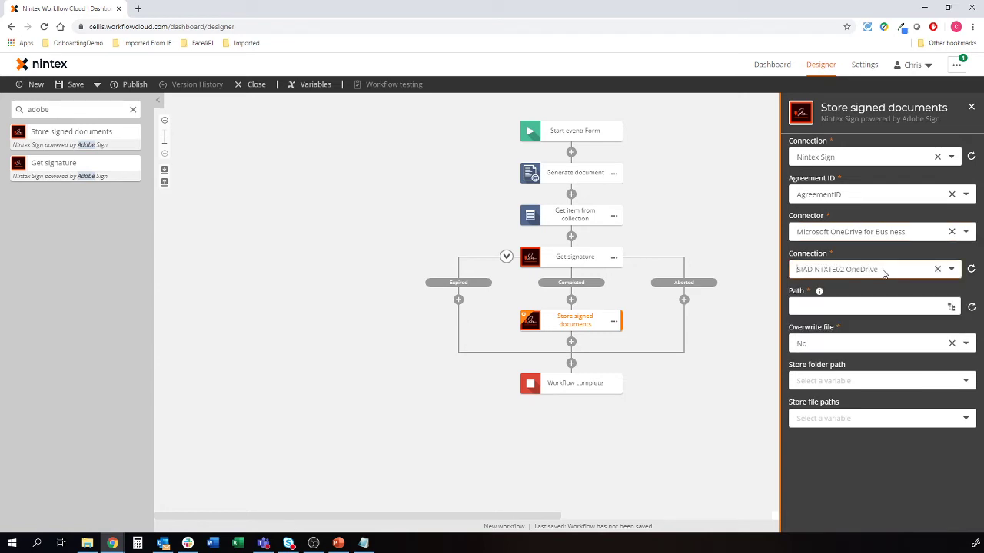
{"action": "left_click", "coordinate": [951, 307]}
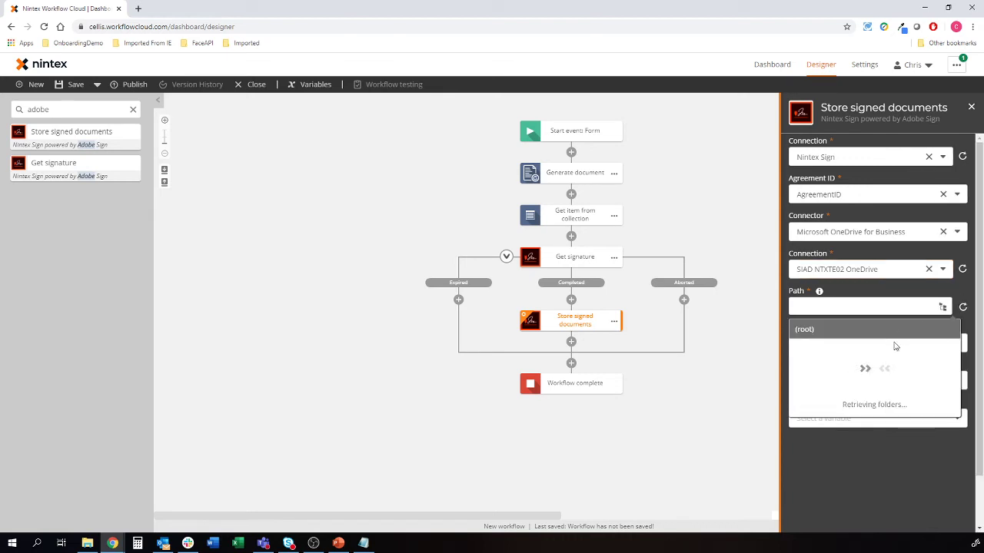
{"action": "left_click", "coordinate": [820, 449]}
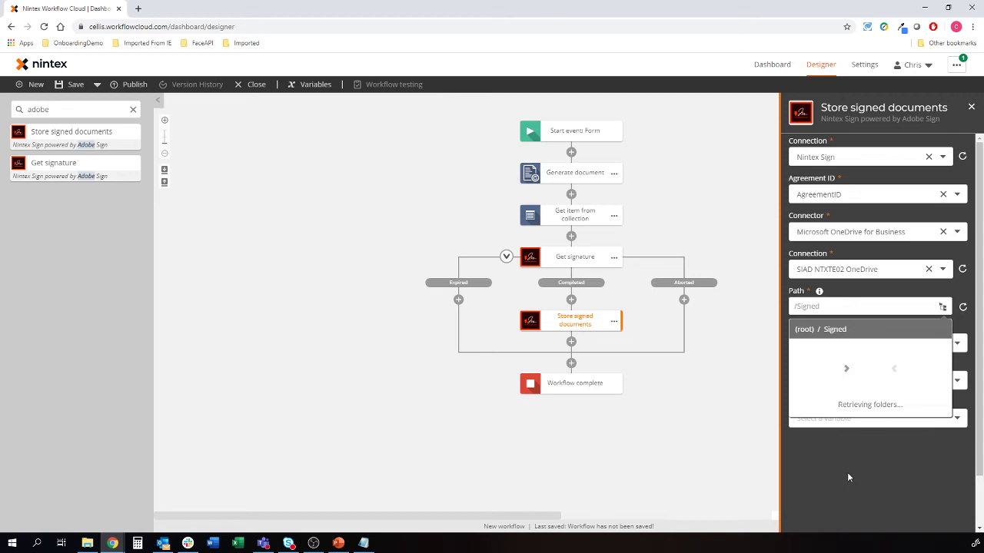
{"action": "left_click", "coordinate": [893, 456]}
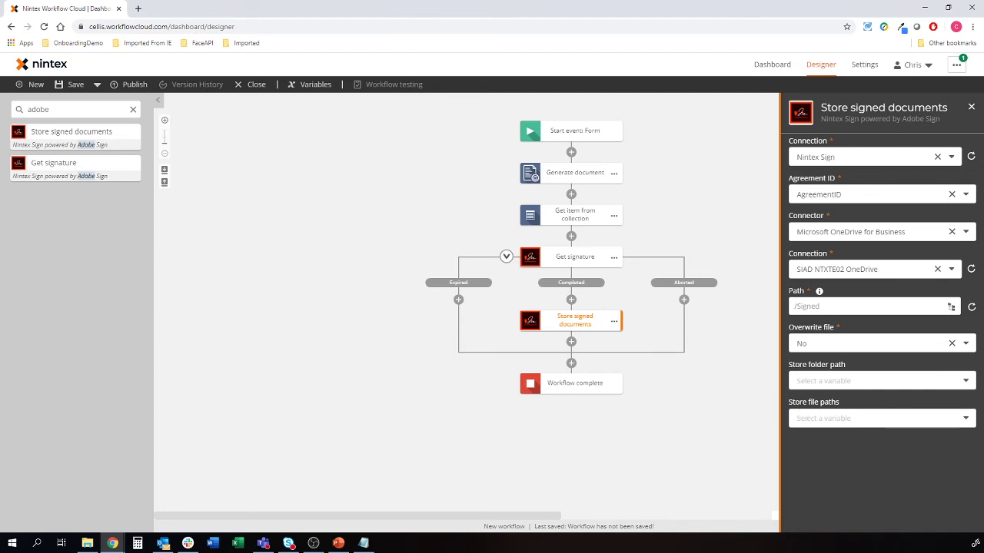
Briefly try a Send an email step after storing, remove it, and close the settings
{"action": "left_click", "coordinate": [133, 109]}
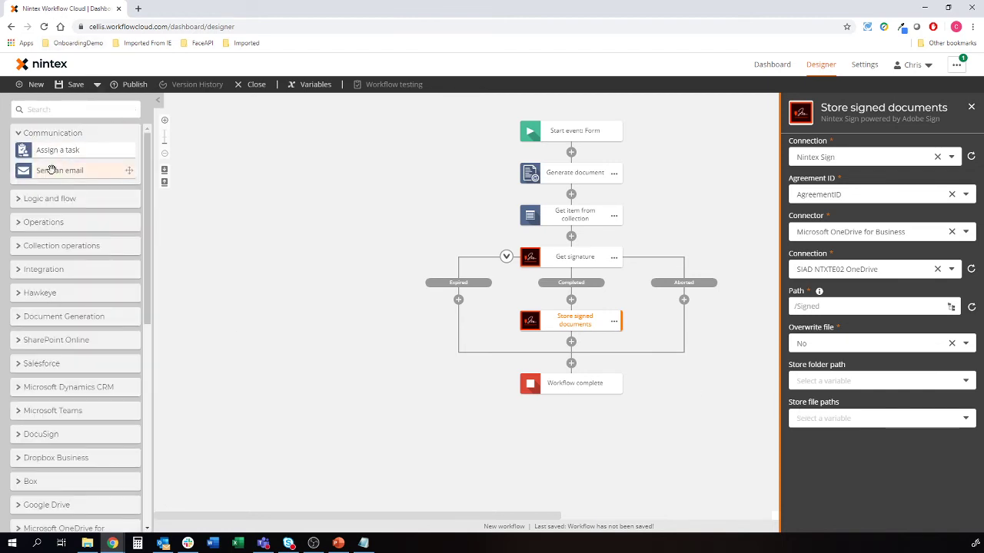
{"action": "left_click_drag", "start_coordinate": [51, 170], "coordinate": [553, 338]}
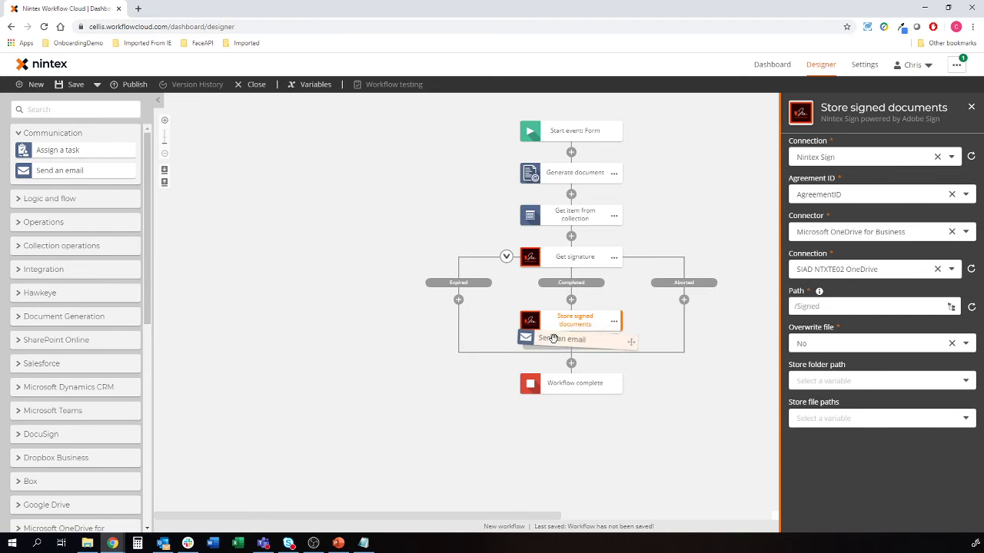
{"action": "left_click_drag", "start_coordinate": [554, 339], "coordinate": [46, 169]}
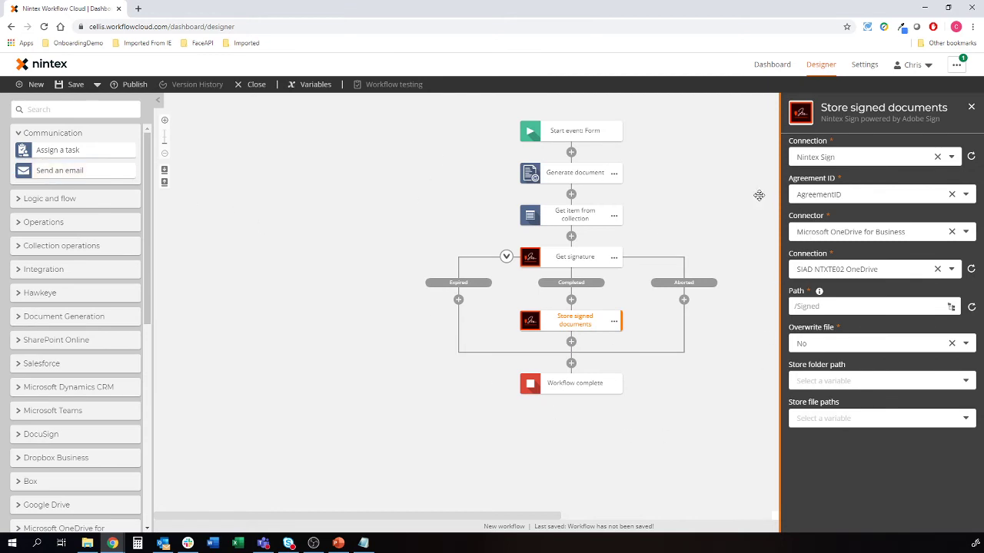
{"action": "left_click", "coordinate": [604, 136]}
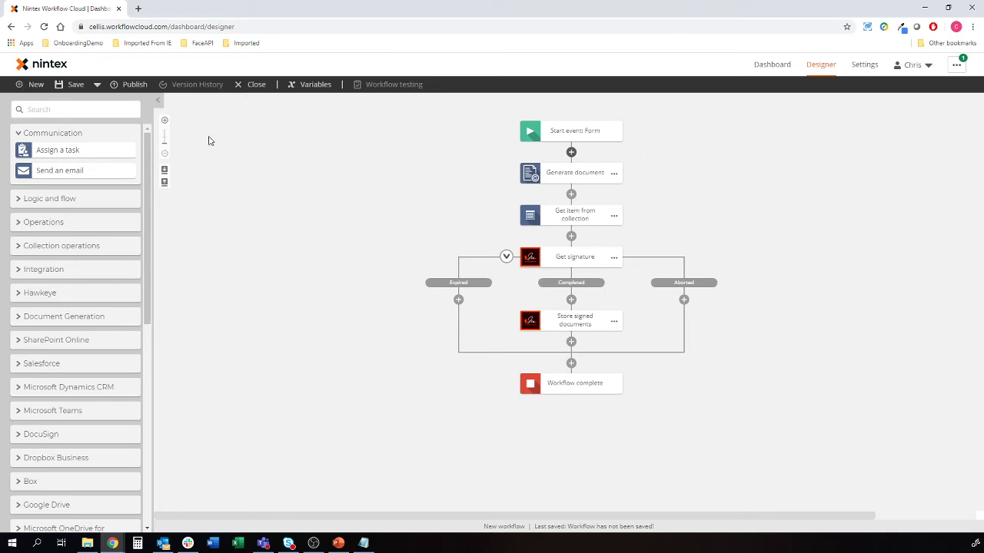
Publish the workflow as 'Client Auth' version 1.0
{"action": "left_click", "coordinate": [142, 88]}
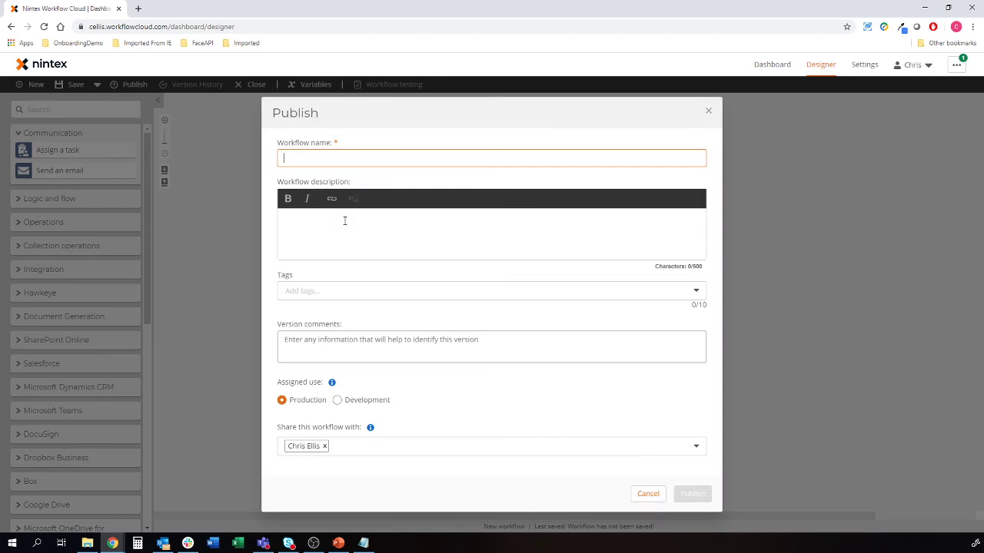
{"action": "type", "text": "Aut"}
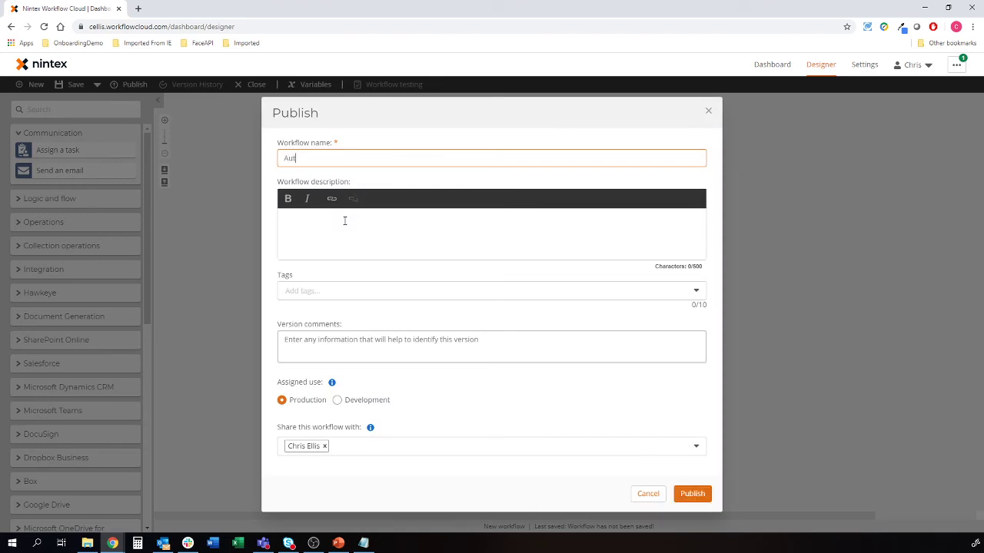
{"action": "type", "text": "ho"}
{"action": "key", "text": "BackSpace"}
{"action": "key", "text": "BackSpace"}
{"action": "key", "text": "BackSpace"}
{"action": "key", "text": "BackSpace"}
{"action": "key", "text": "BackSpace"}
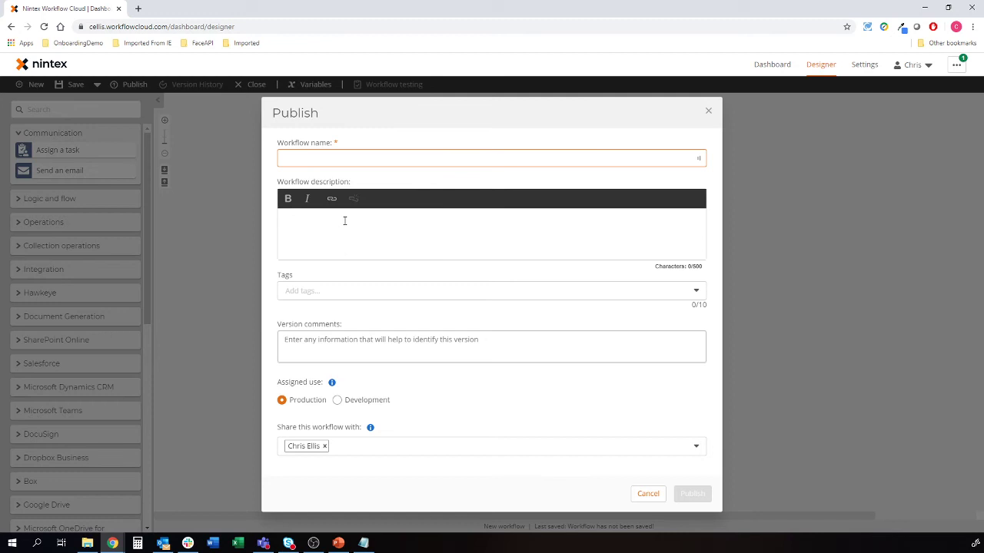
{"action": "type", "text": "Client Au"}
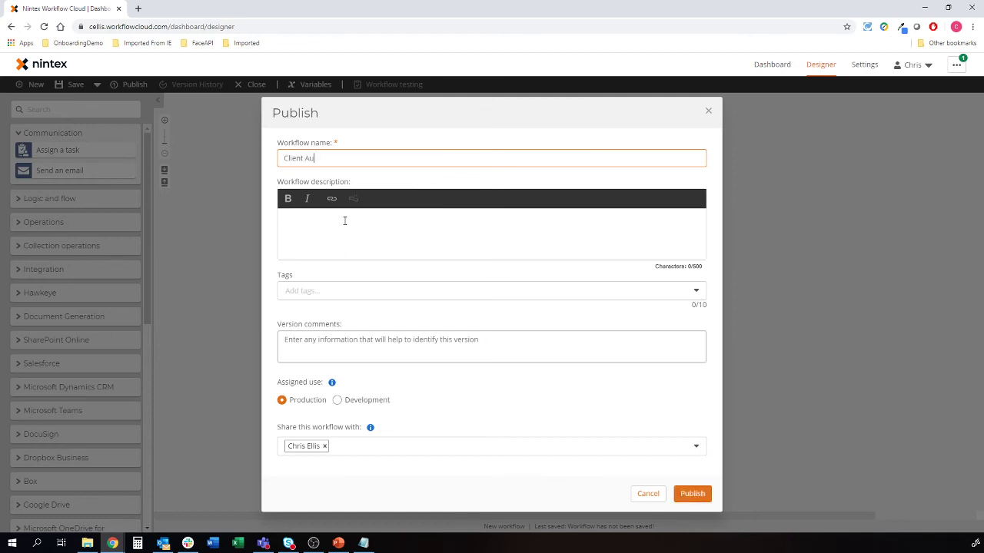
{"action": "type", "text": "th"}
{"action": "left_click", "coordinate": [692, 494]}
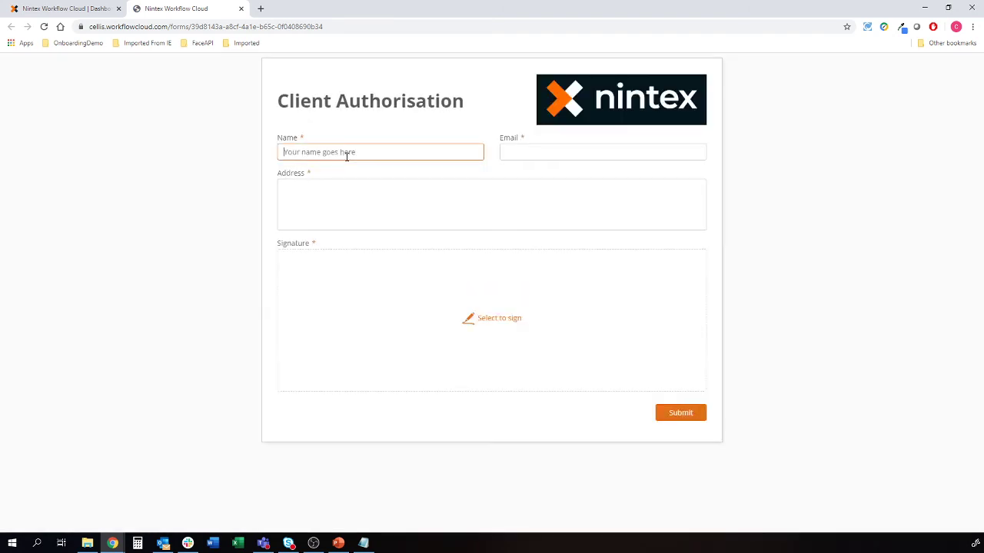
Fill in the client's name, draw a signature, and submit the Client Authorisation form
{"action": "key", "text": "Tab"}
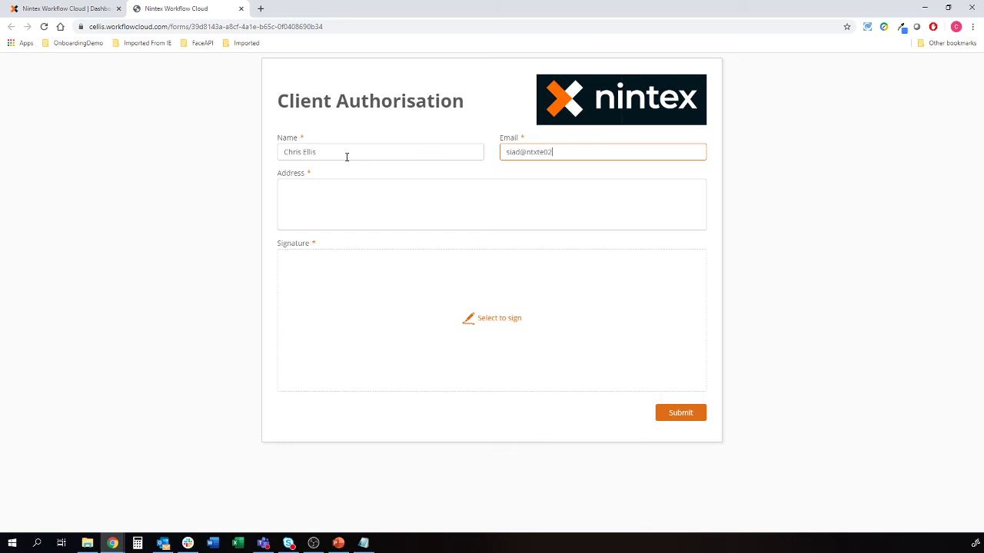
{"action": "key", "text": "Tab"}
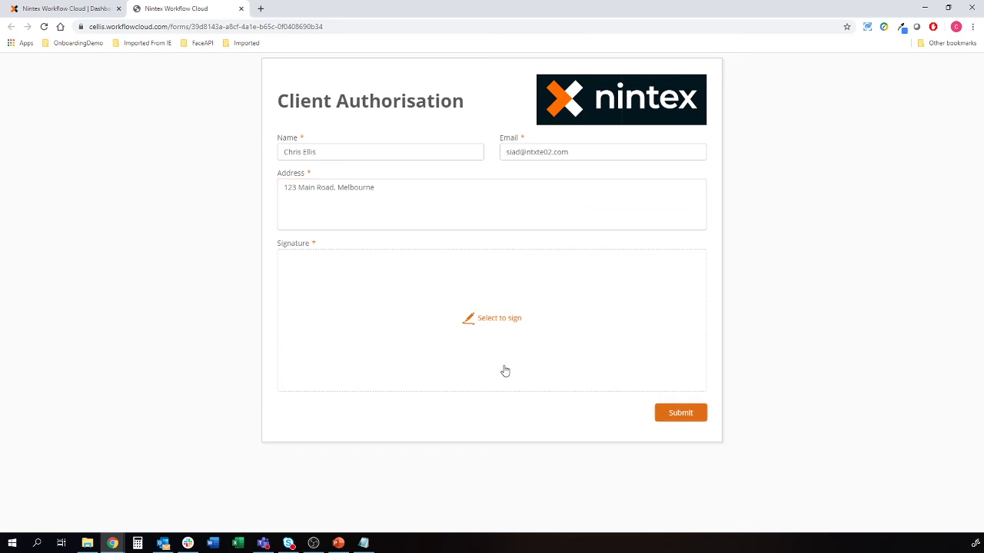
{"action": "left_click", "coordinate": [498, 328]}
{"action": "mouse_move", "coordinate": [374, 269]}
{"action": "left_mouse_down"}
{"action": "mouse_move", "coordinate": [320, 268]}
{"action": "mouse_move", "coordinate": [475, 266]}
{"action": "left_mouse_up"}
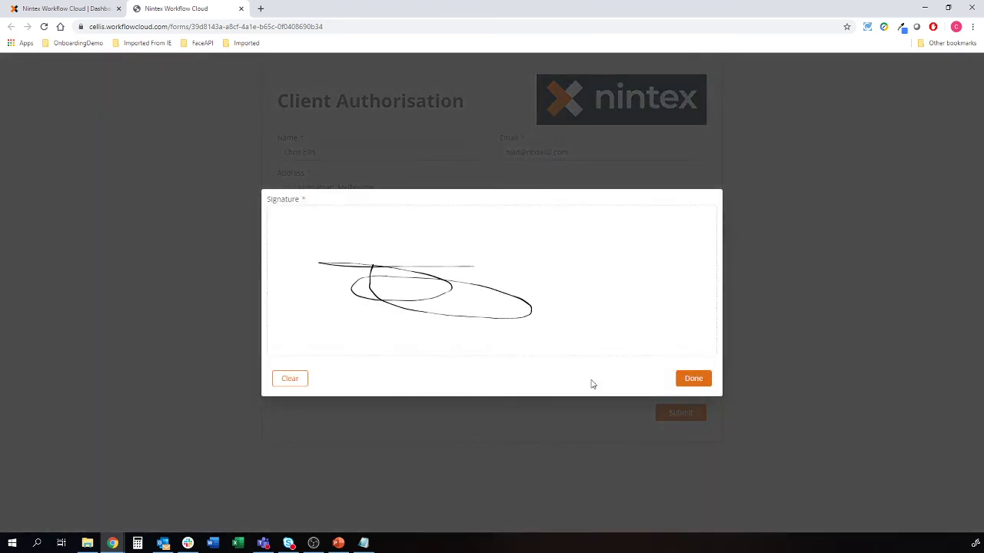
{"action": "left_click", "coordinate": [694, 378]}
{"action": "left_click", "coordinate": [697, 412]}
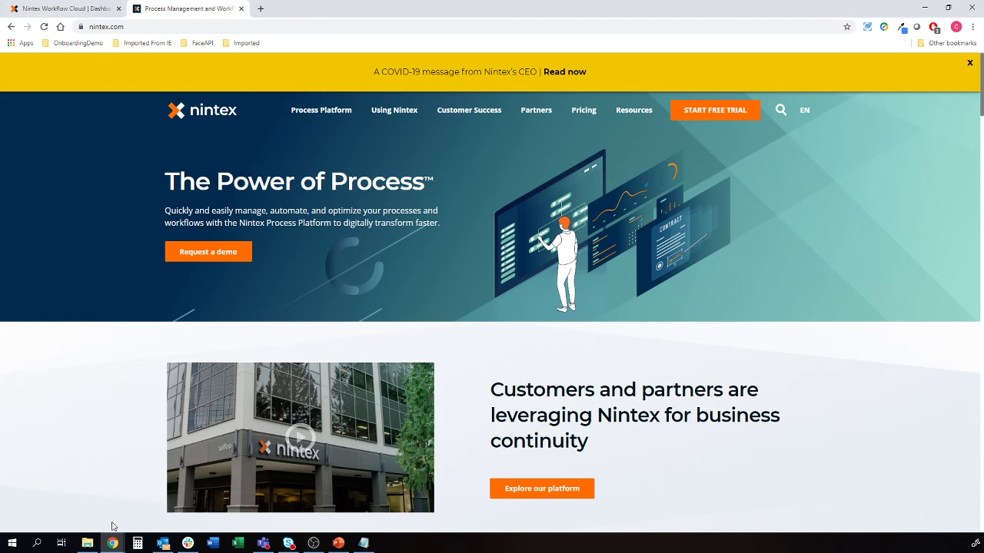
In OneDrive, return to My files and open the top-level Demo folder
{"action": "mouse_move", "coordinate": [114, 541]}
{"action": "left_click", "coordinate": [159, 494]}
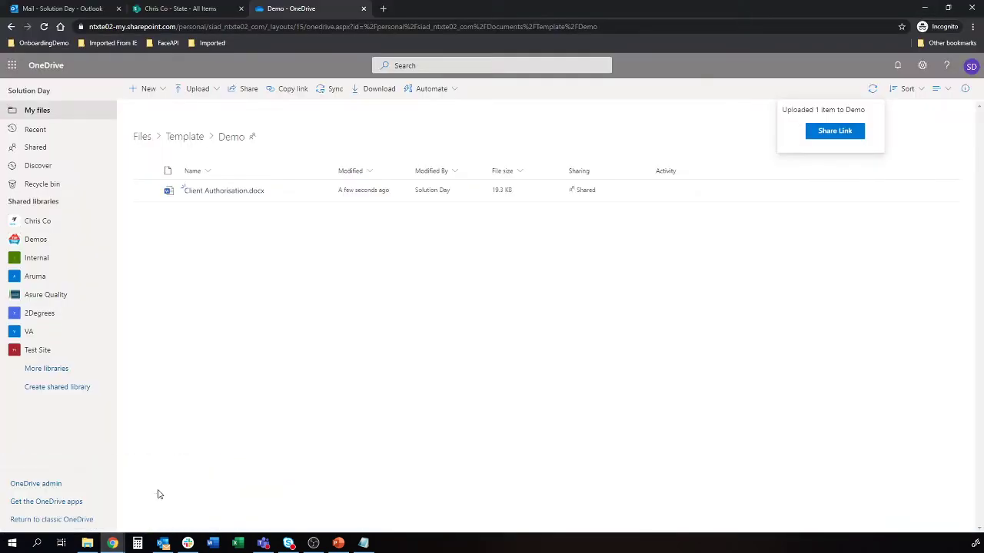
{"action": "left_click", "coordinate": [145, 139]}
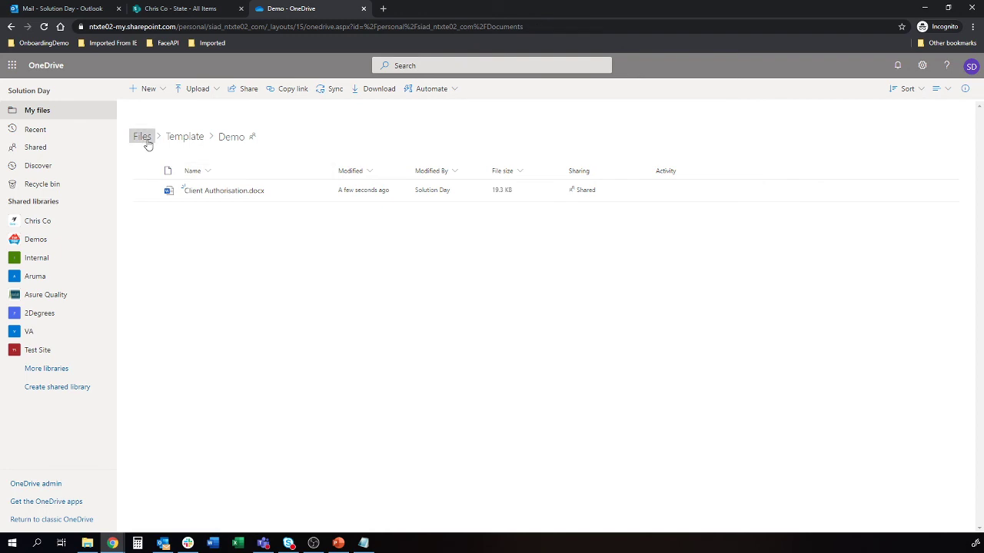
{"action": "left_click", "coordinate": [196, 254]}
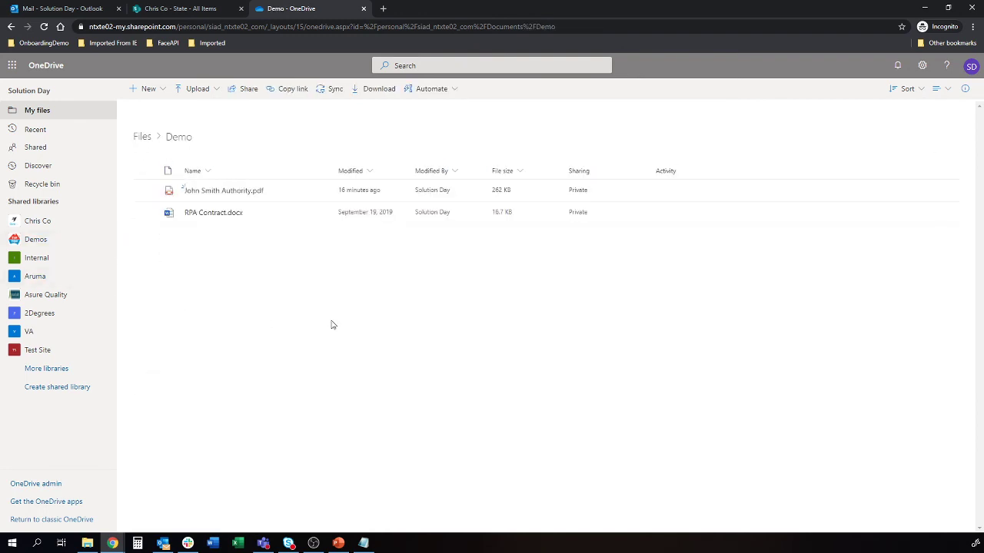
{"action": "mouse_move", "coordinate": [229, 193]}
Close the workflow designer and open the running Client Auth instance's details
{"action": "mouse_move", "coordinate": [115, 544]}
{"action": "left_click", "coordinate": [106, 511]}
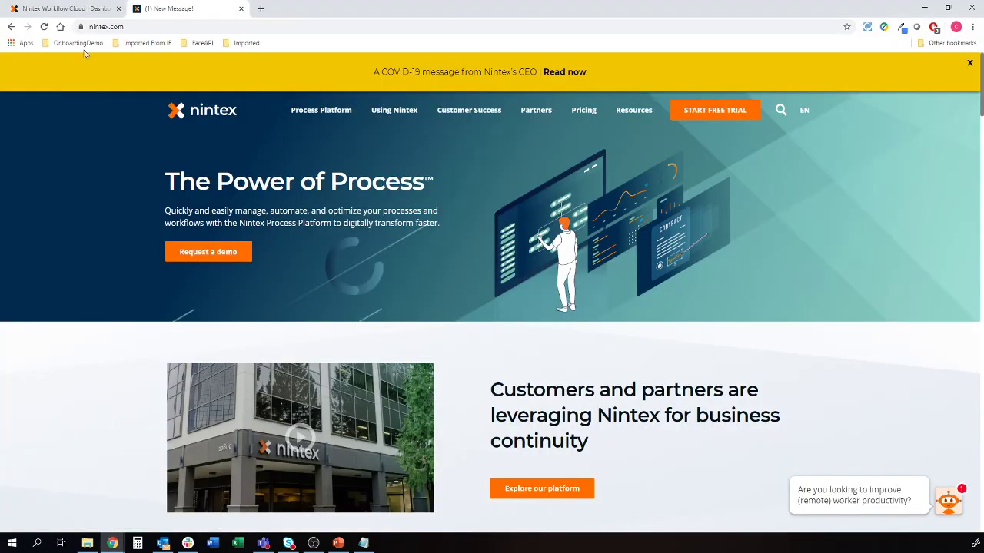
{"action": "left_click", "coordinate": [66, 8]}
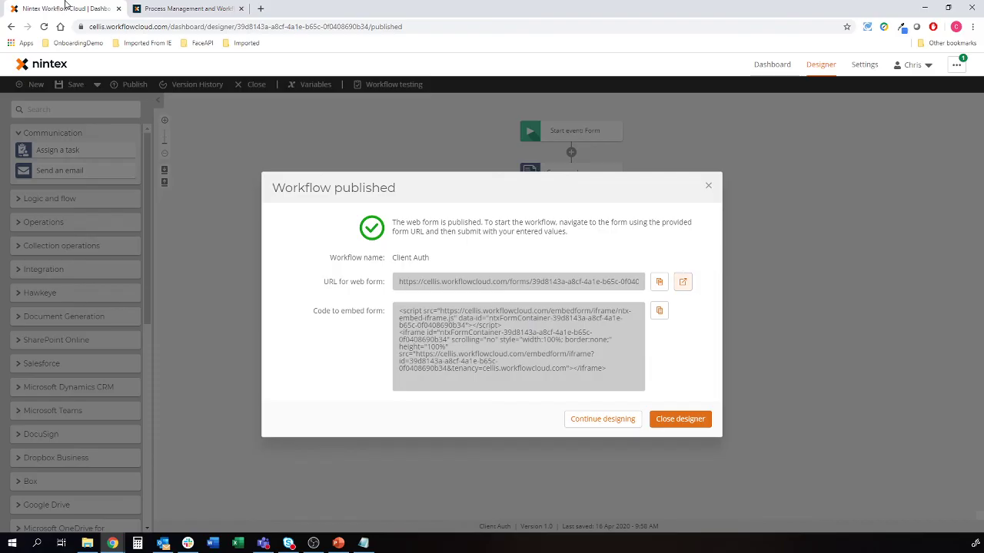
{"action": "left_click", "coordinate": [669, 419]}
{"action": "left_click", "coordinate": [42, 149]}
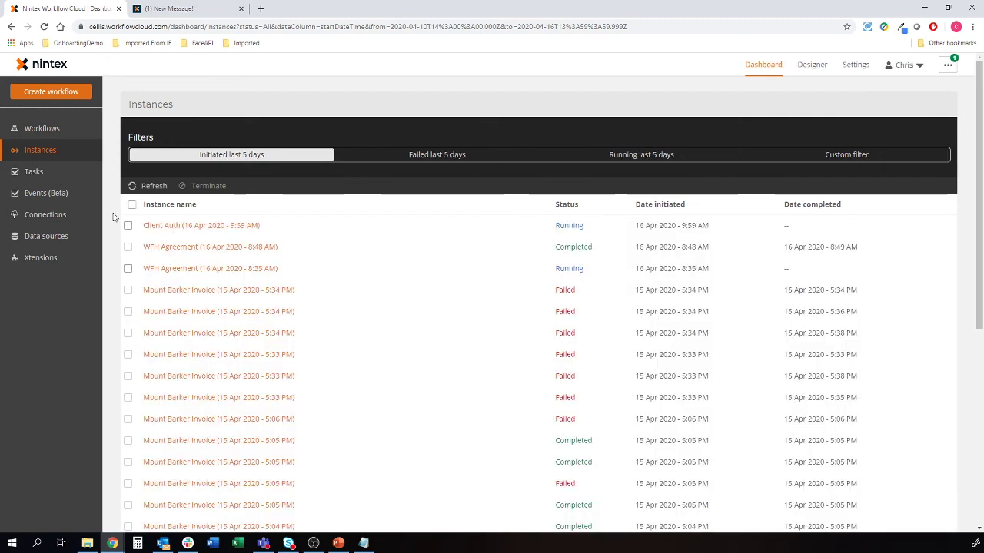
{"action": "left_click", "coordinate": [177, 225]}
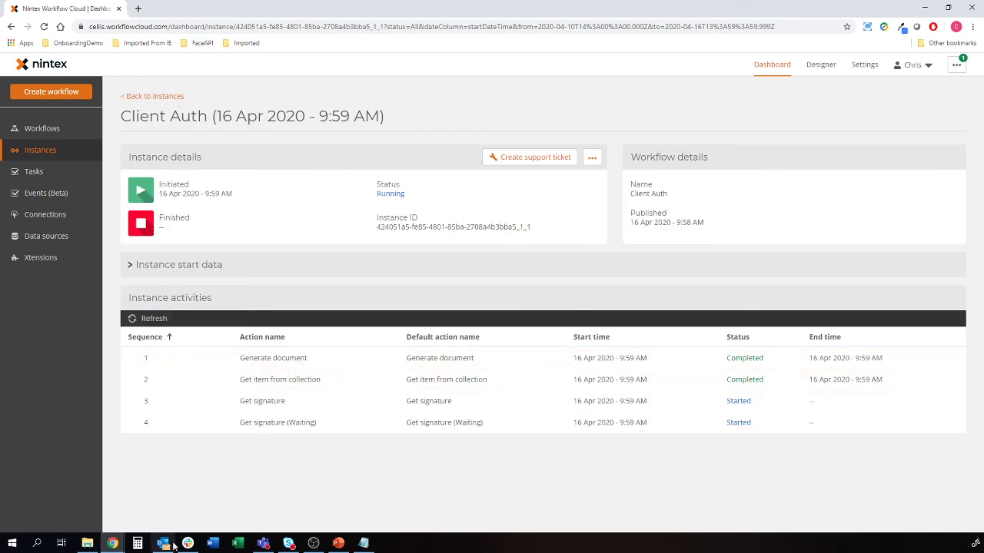
Inspect the generated Client Authorisation PDF in OneDrive zoomed in, then switch to the Outlook inbox
{"action": "mouse_move", "coordinate": [115, 543]}
{"action": "left_click", "coordinate": [165, 512]}
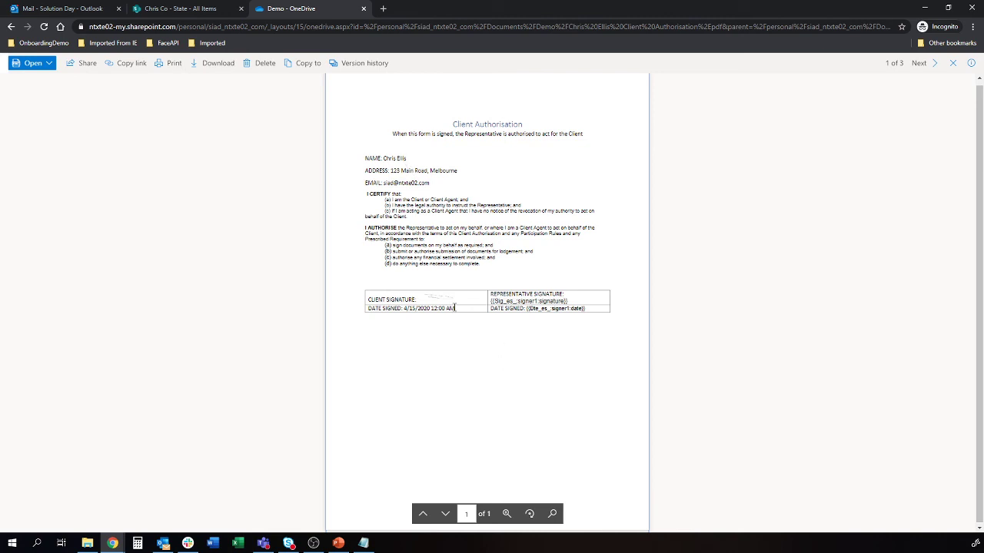
{"action": "left_click", "coordinate": [506, 514]}
{"action": "left_click", "coordinate": [435, 377]}
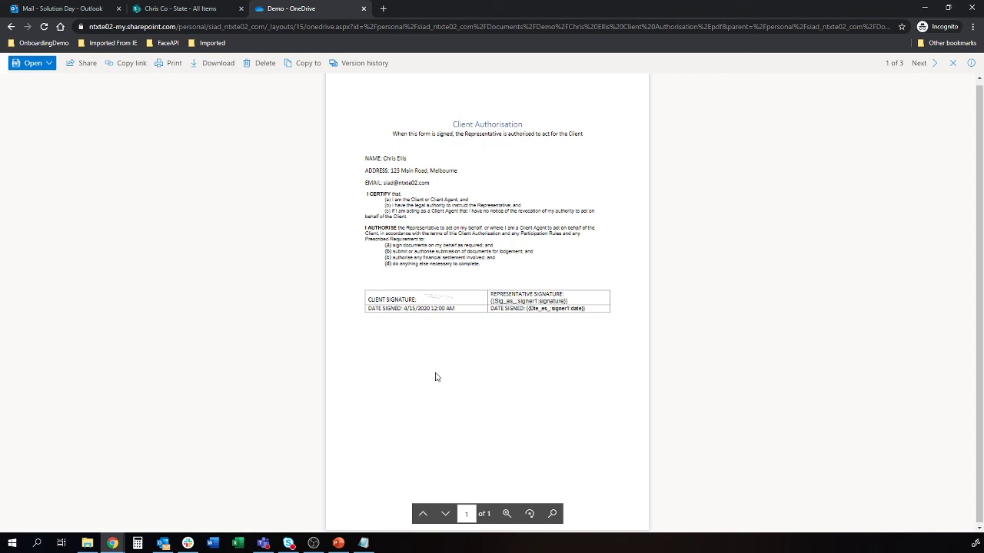
{"action": "key", "text": "ctrl+plus"}
{"action": "key", "text": "ctrl+plus"}
{"action": "key", "text": "ctrl+plus"}
{"action": "key", "text": "ctrl+plus"}
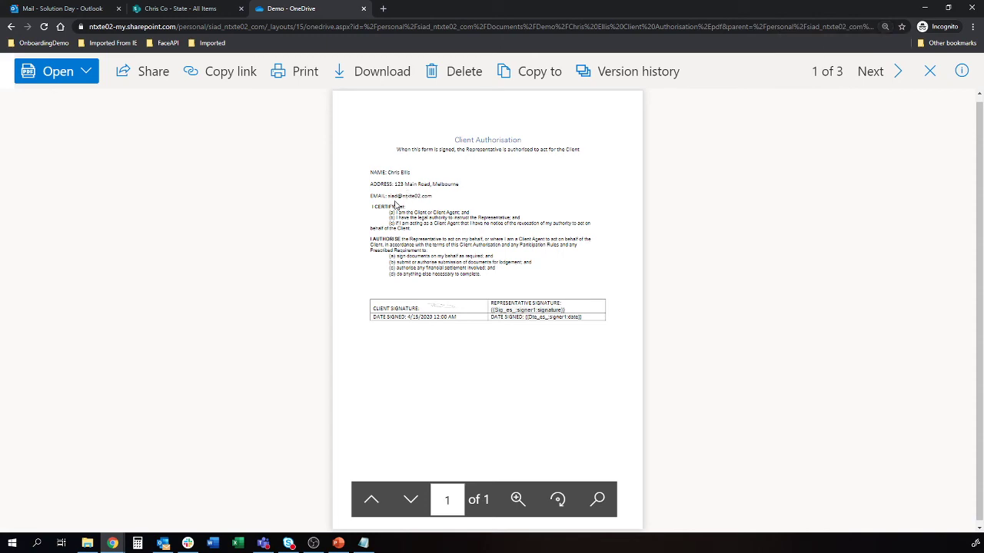
{"action": "key", "text": "ctrl+plus"}
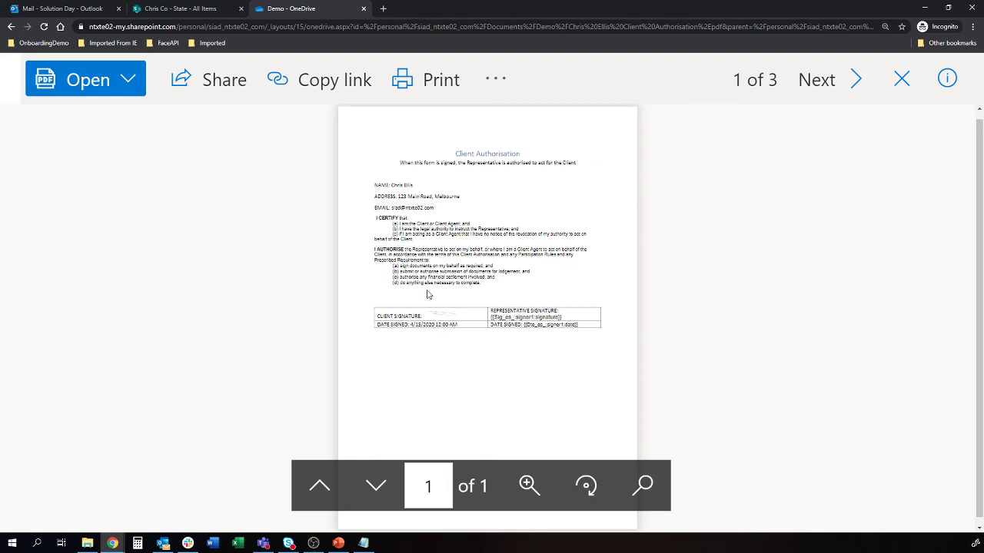
{"action": "key", "text": "ctrl+minus"}
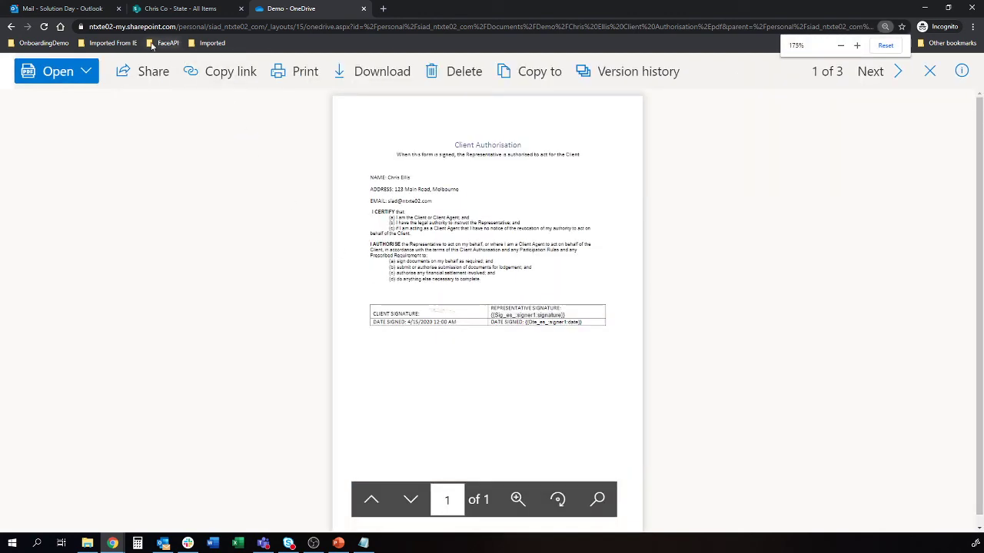
{"action": "left_click", "coordinate": [80, 12]}
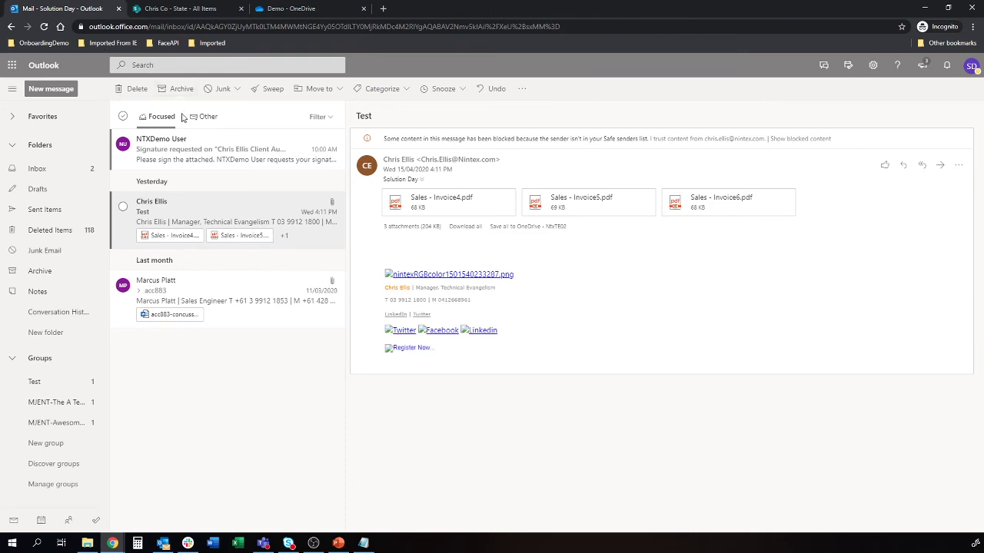
Open the signature request email and move on to the Client Authorisation agreement in Adobe Sign
{"action": "left_click", "coordinate": [189, 144]}
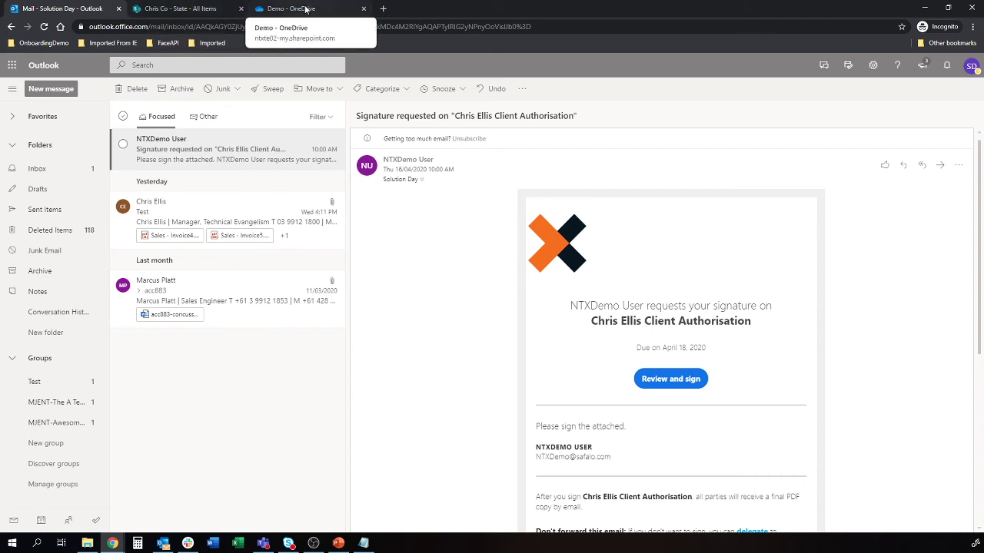
{"action": "scroll", "coordinate": [561, 292], "scroll_direction": "down", "scroll_amount": 1}
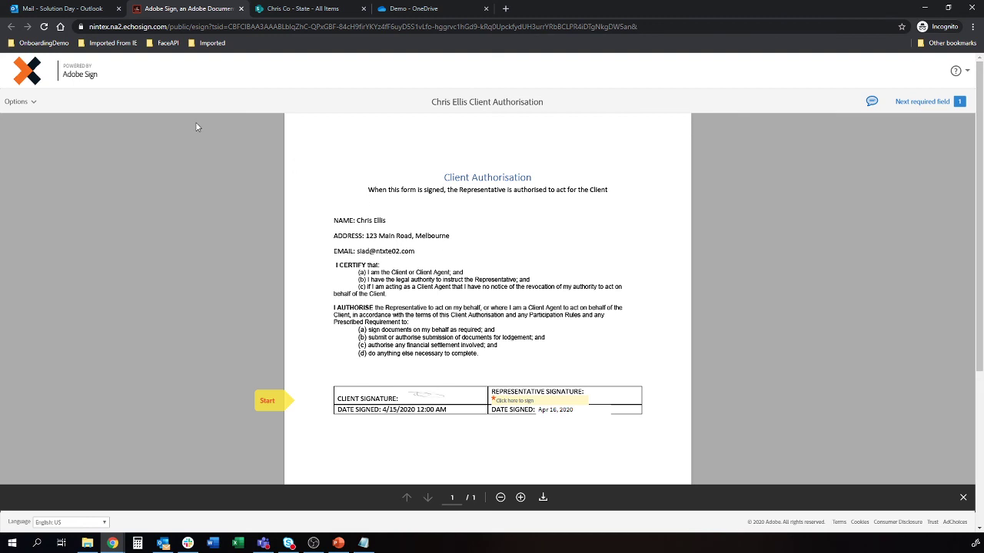
Enter the representative's name as a typed signature in the representative signature field
{"action": "left_click", "coordinate": [31, 102]}
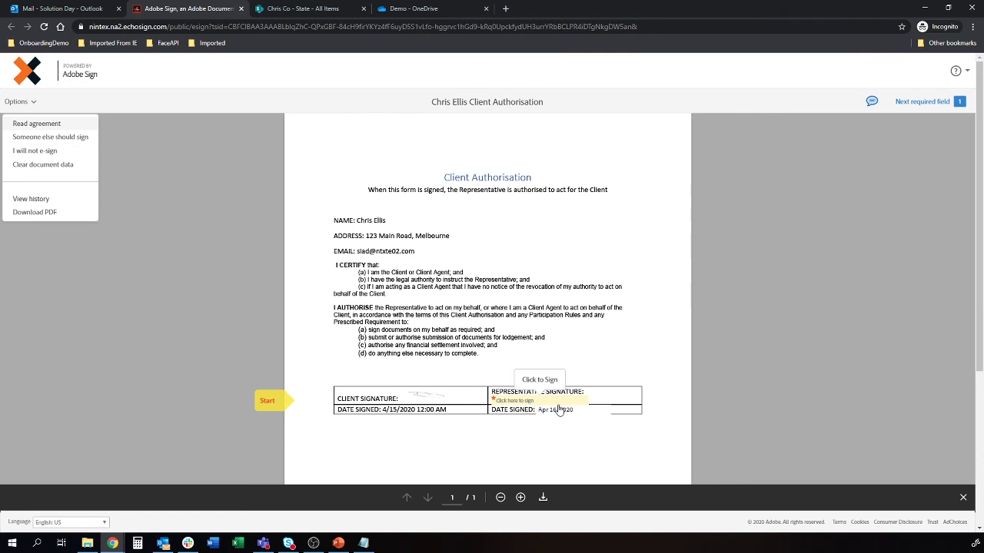
{"action": "left_click", "coordinate": [521, 402]}
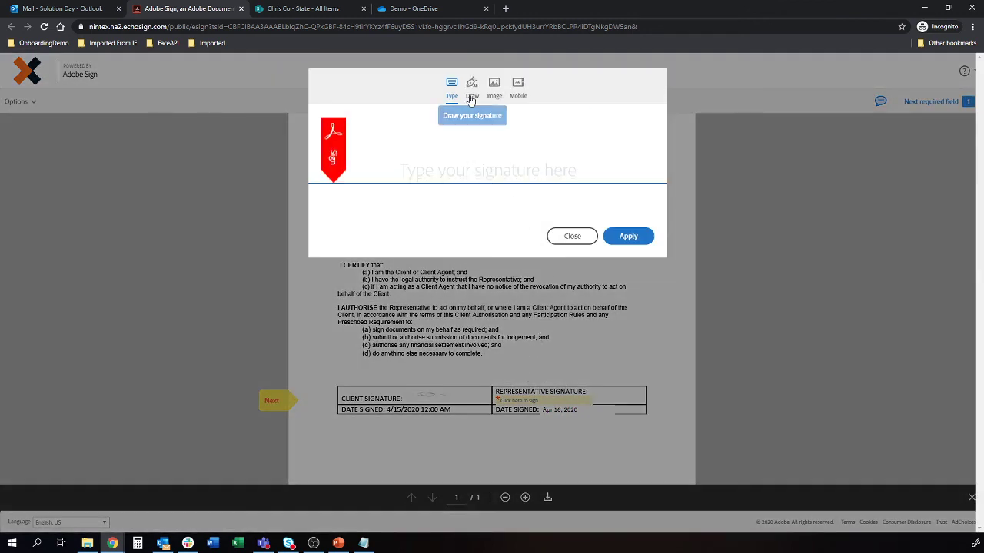
{"action": "left_click", "coordinate": [472, 99]}
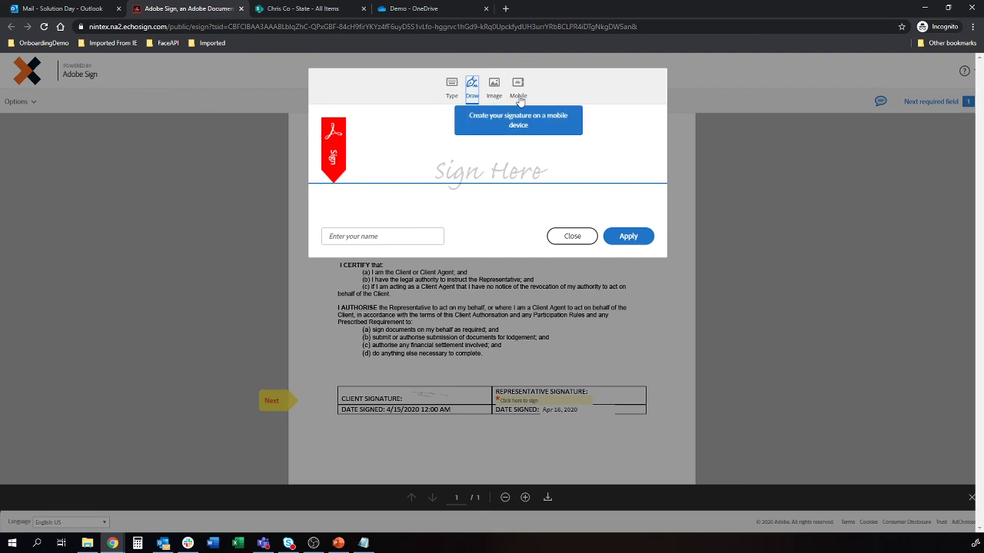
{"action": "left_click", "coordinate": [452, 86]}
{"action": "left_click", "coordinate": [450, 169]}
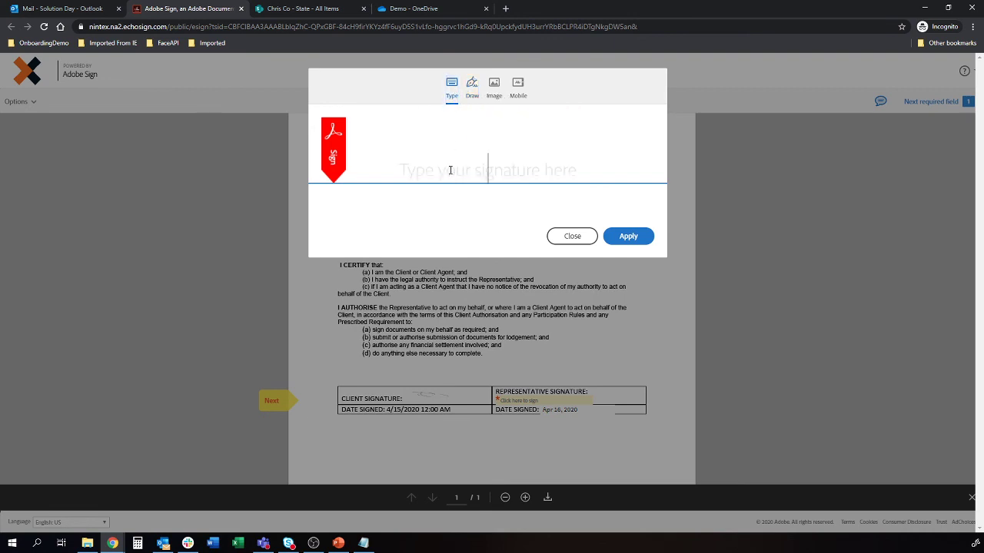
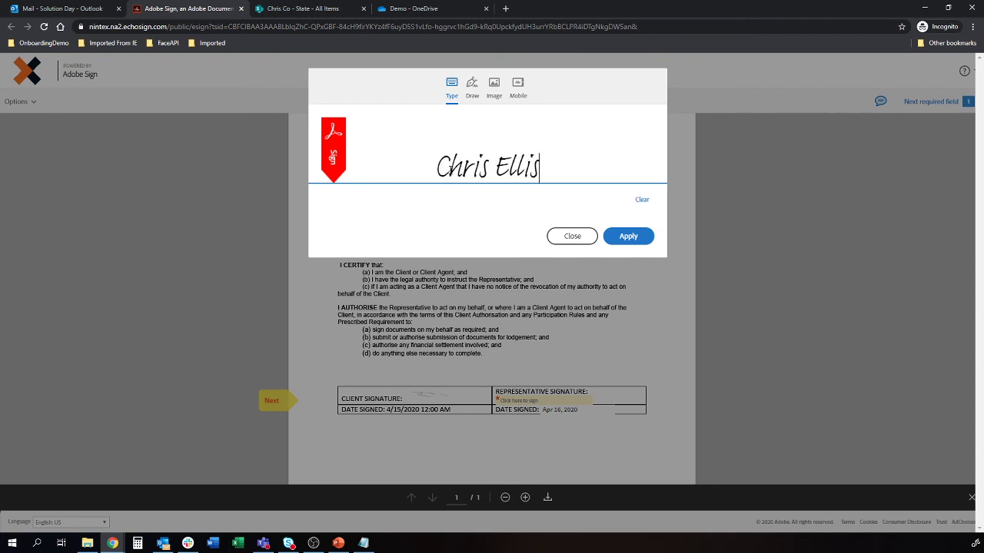
Apply the typed signature and sign the Client Authorisation agreement, then return to Outlook
{"action": "left_click", "coordinate": [630, 236]}
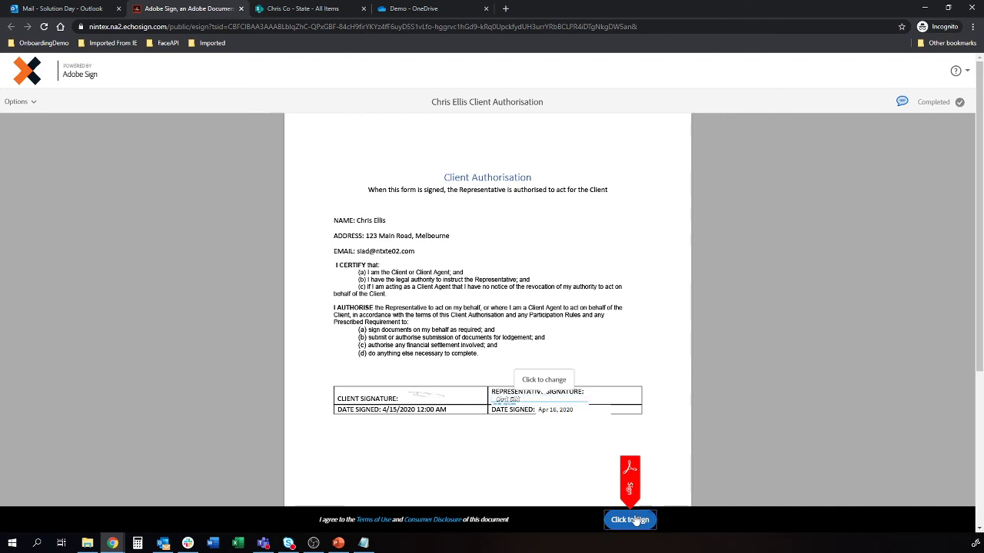
{"action": "left_click", "coordinate": [631, 520]}
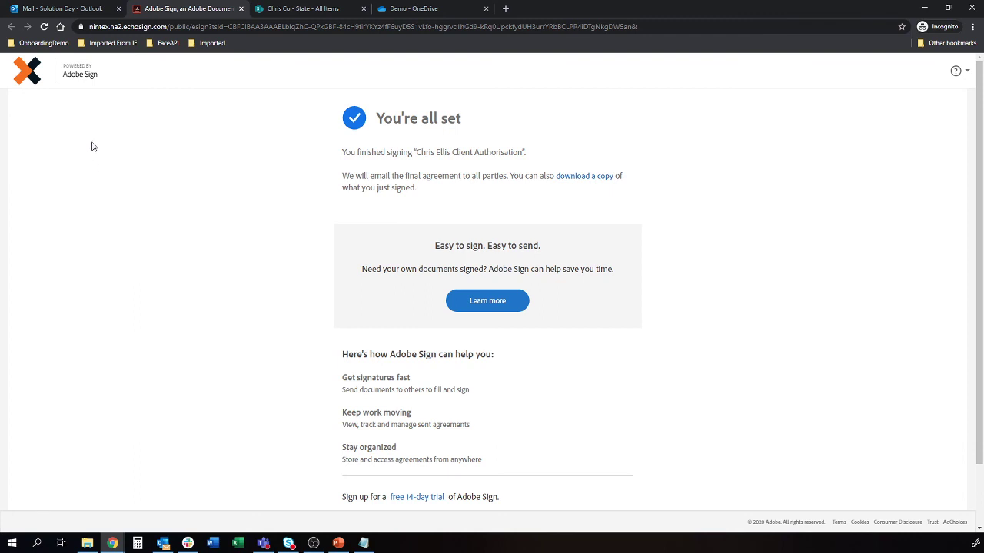
{"action": "left_click", "coordinate": [60, 9]}
Read the 'You signed' confirmation email, then return to OneDrive's top-level Files list
{"action": "left_click", "coordinate": [236, 154]}
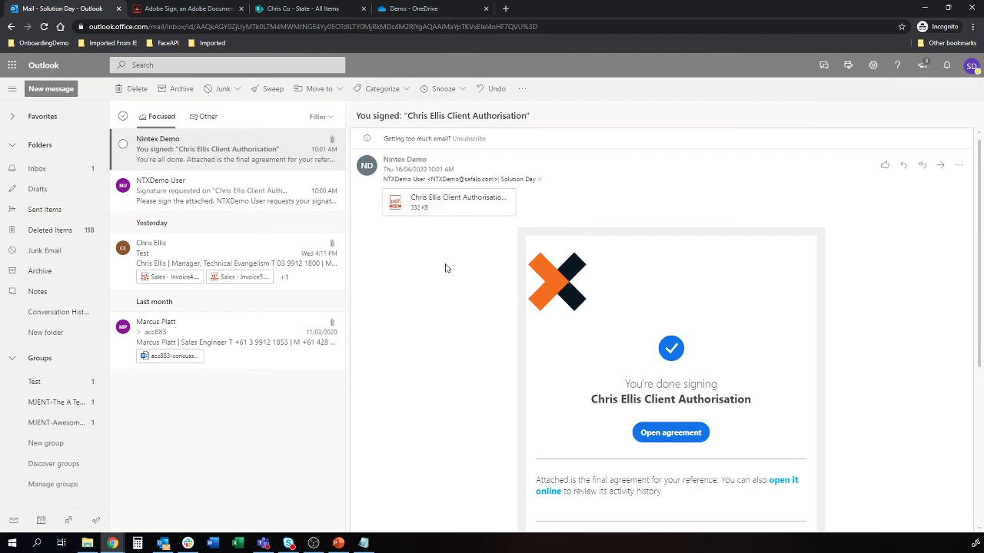
{"action": "left_click", "coordinate": [431, 8]}
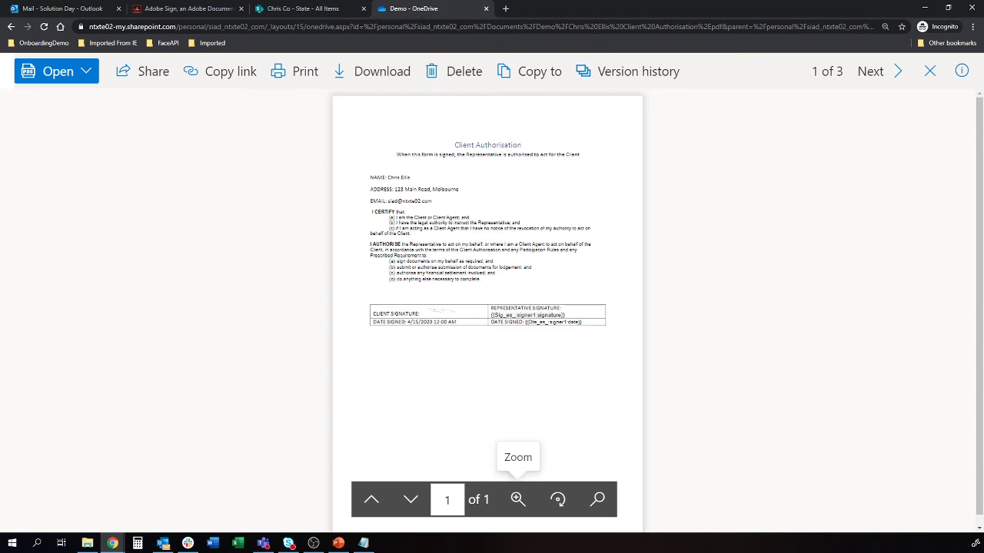
{"action": "left_click", "coordinate": [10, 28]}
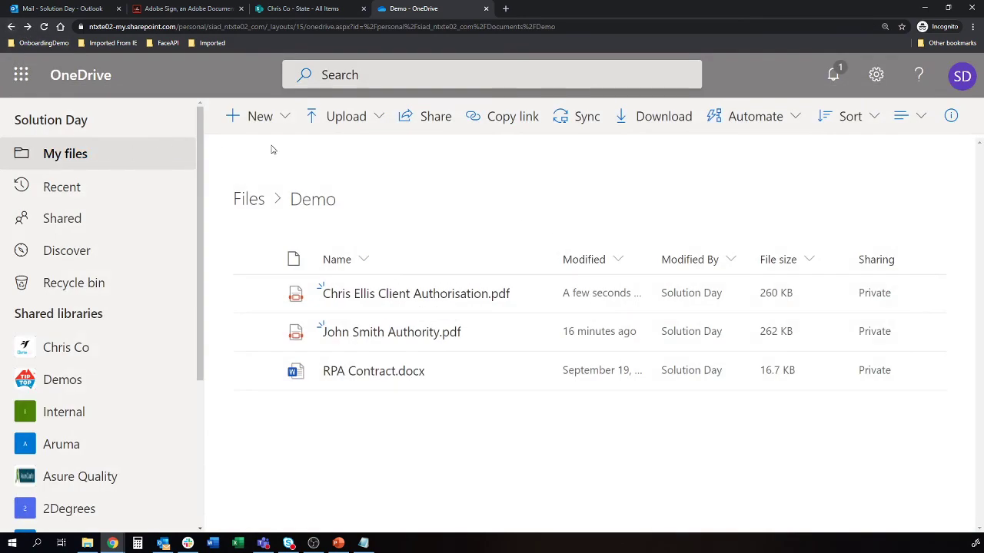
{"action": "key", "text": "ctrl+minus"}
{"action": "key", "text": "ctrl+minus"}
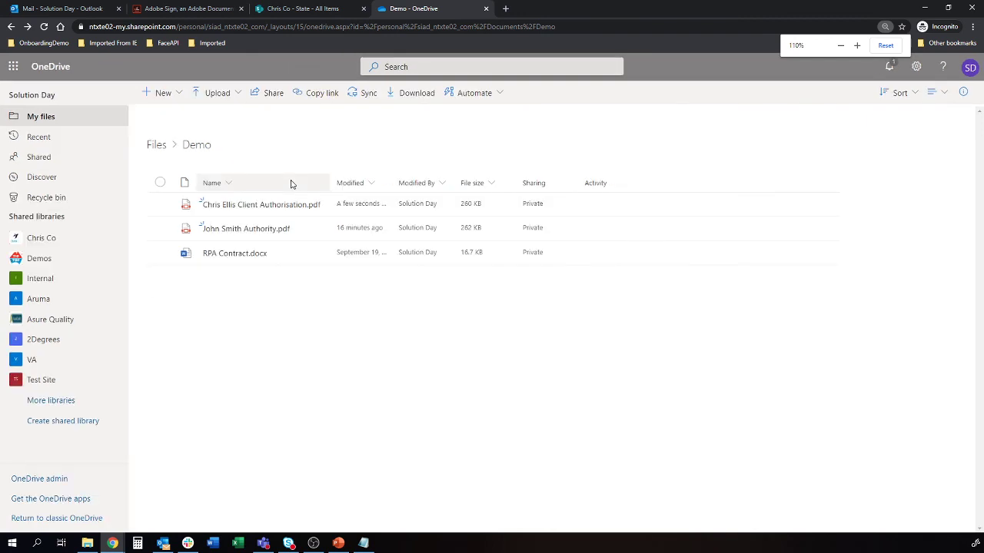
{"action": "left_click", "coordinate": [154, 147]}
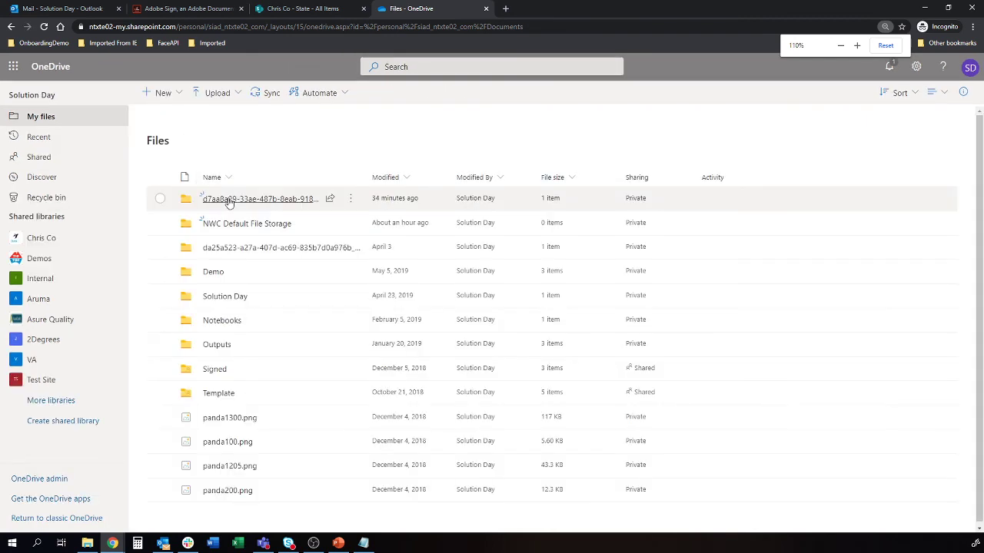
Open the Signed folder and view the signed Client Authorisation PDF dated Apr 16, 2020
{"action": "left_click", "coordinate": [215, 369]}
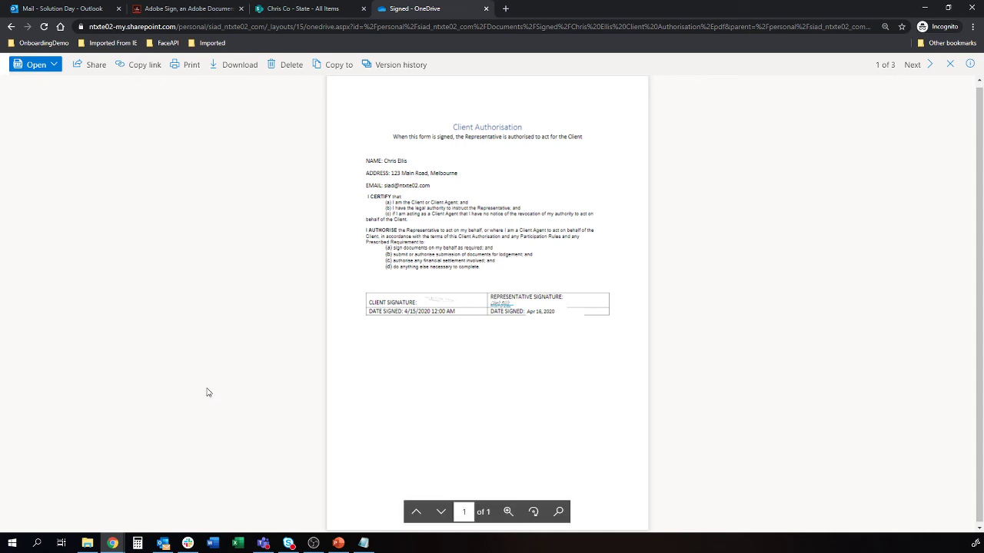
{"action": "key", "text": "alt+Tab"}
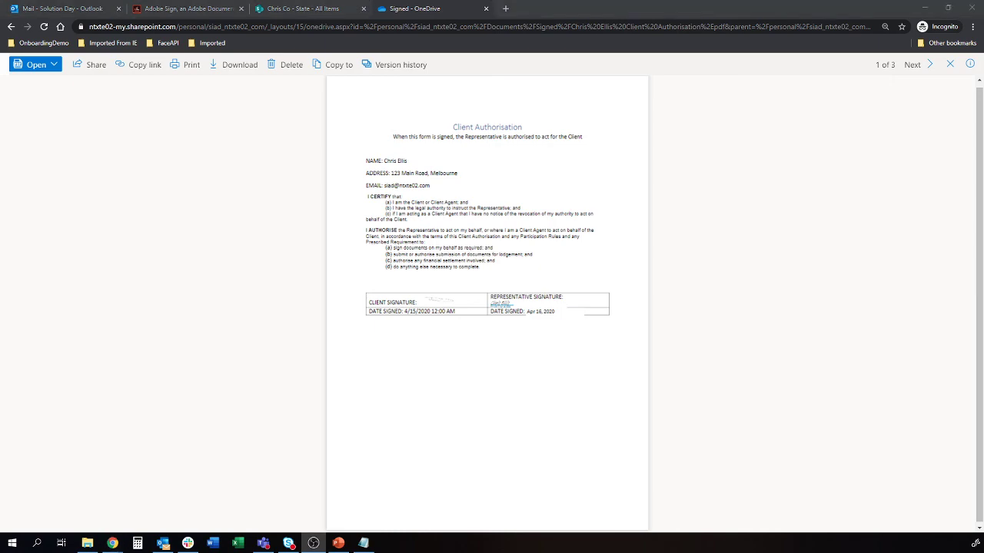